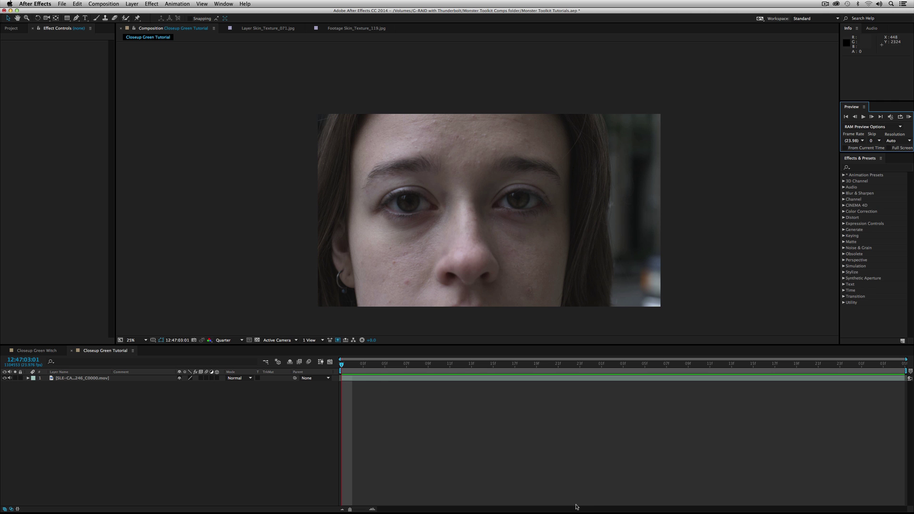
Step: Scrub through the closeup clip to examine how the face and eyes move
mouse_move(390, 364)
mouse_down()
mouse_move(613, 370)
mouse_move(413, 394)
mouse_move(757, 453)
mouse_move(471, 425)
mouse_up()
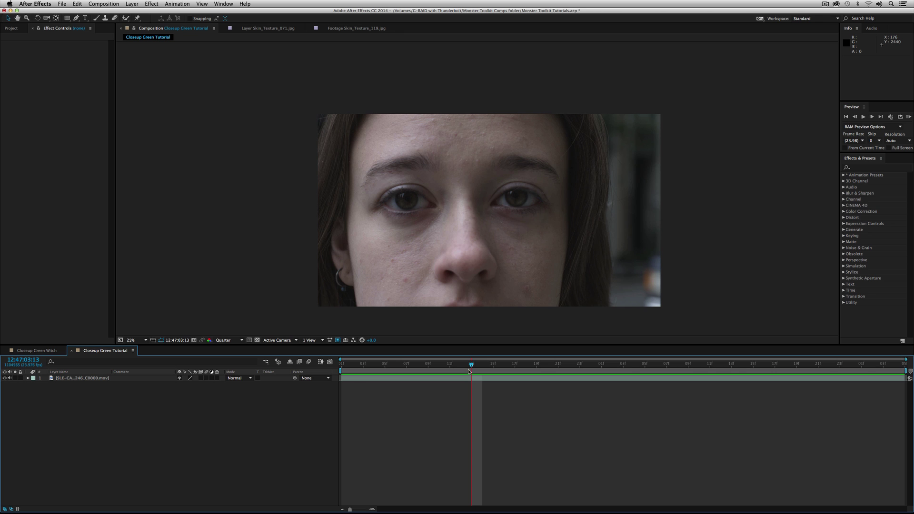
drag(469, 372, 460, 371)
click(377, 247)
click(441, 332)
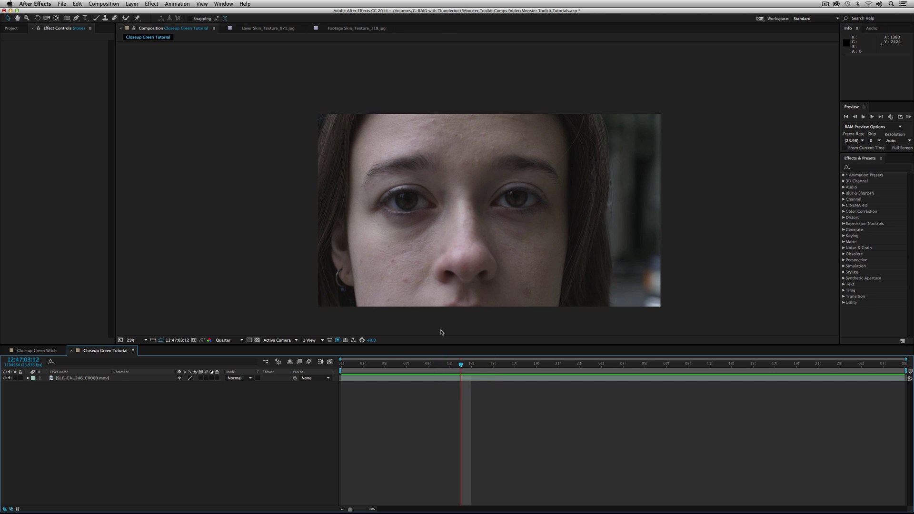
click(367, 160)
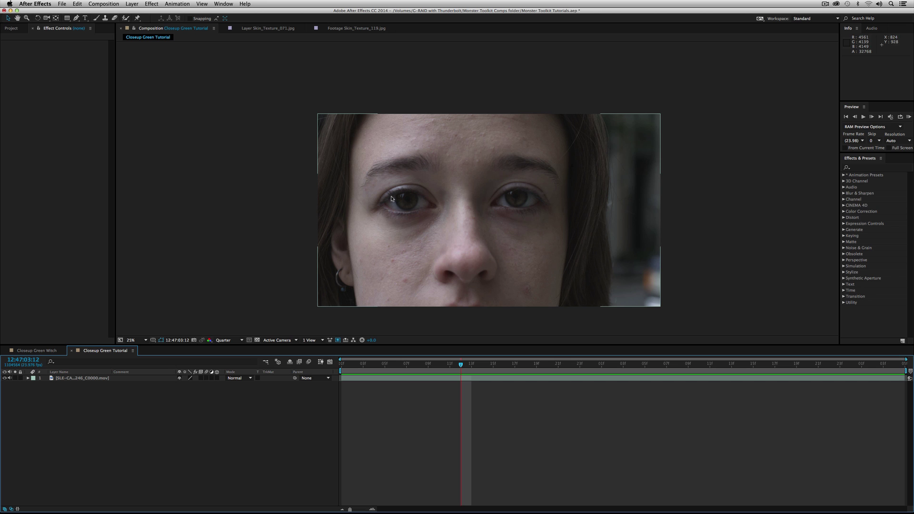
click(367, 328)
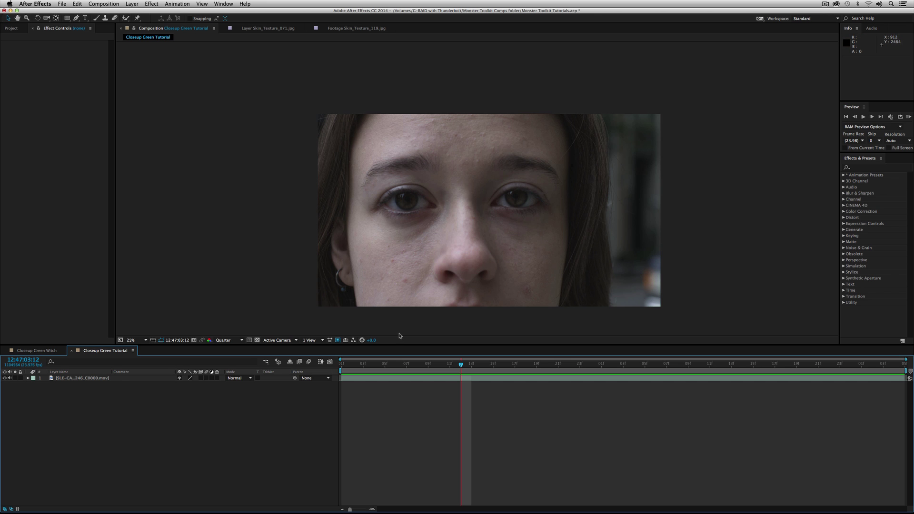
Step: Send the closeup footage layer to mocha AE and create its tracking project with the default settings, overwriting the existing project file
click(160, 406)
click(90, 379)
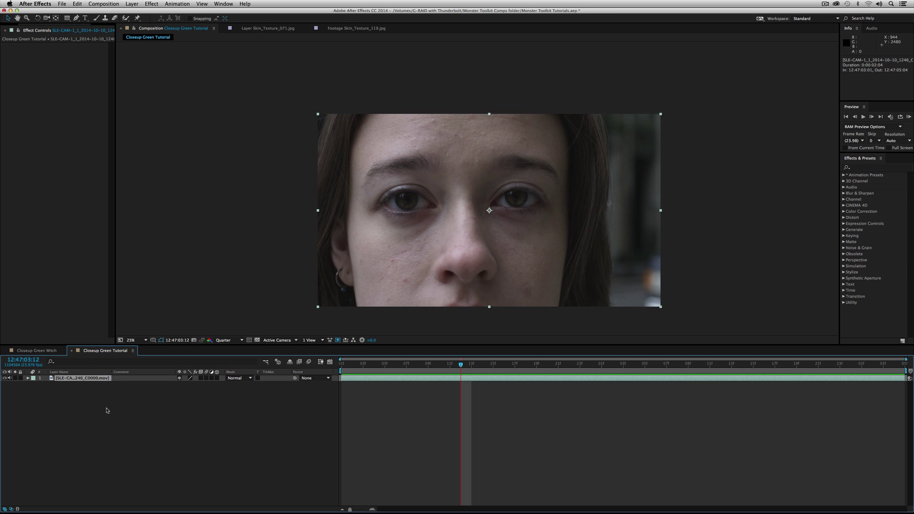
click(187, 3)
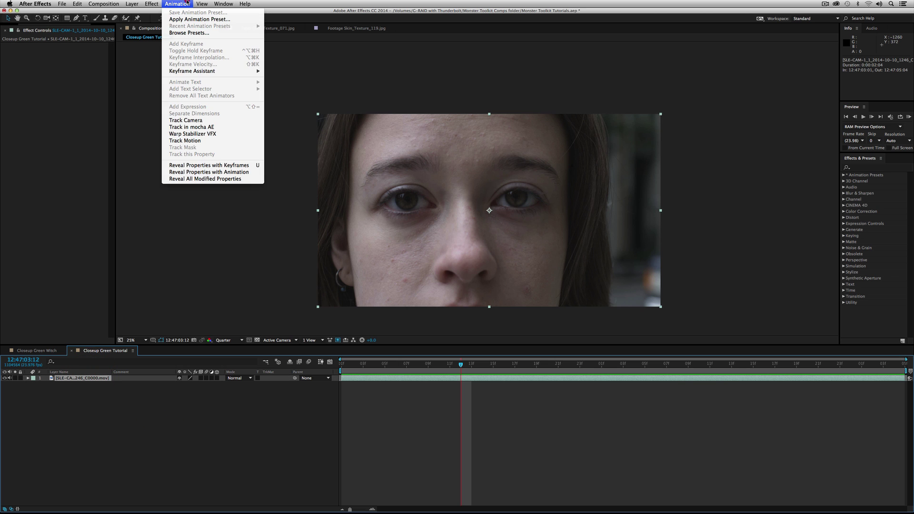
click(226, 128)
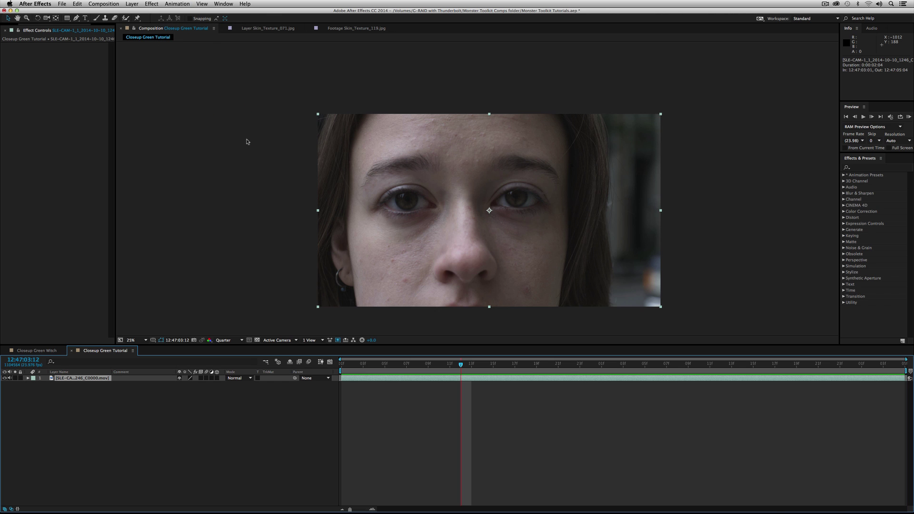
click(653, 497)
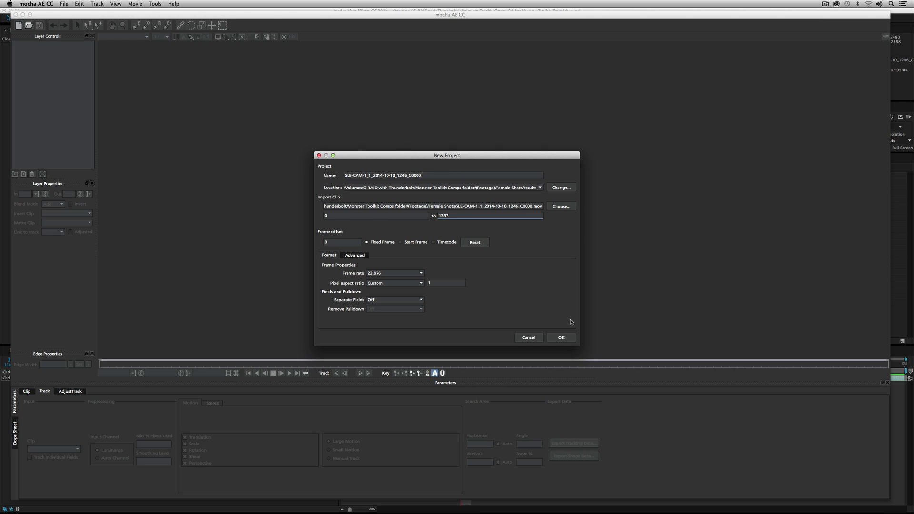
click(567, 339)
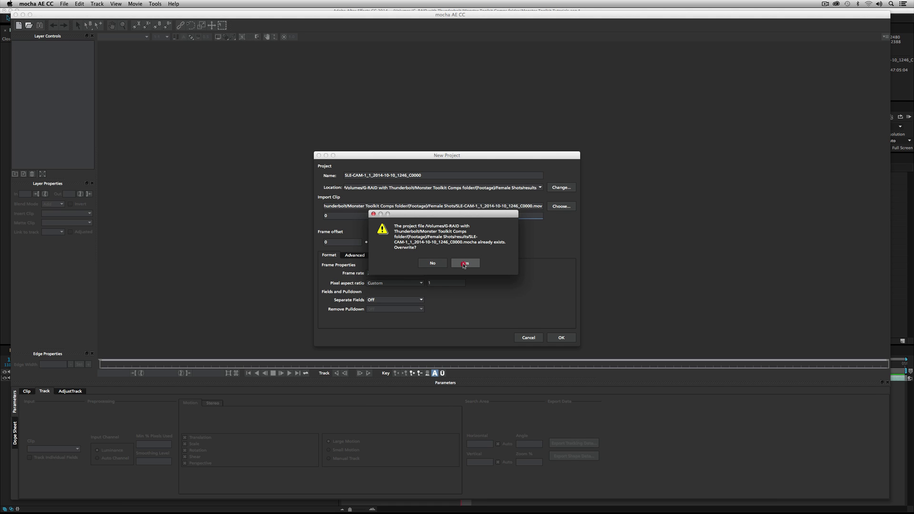
click(465, 265)
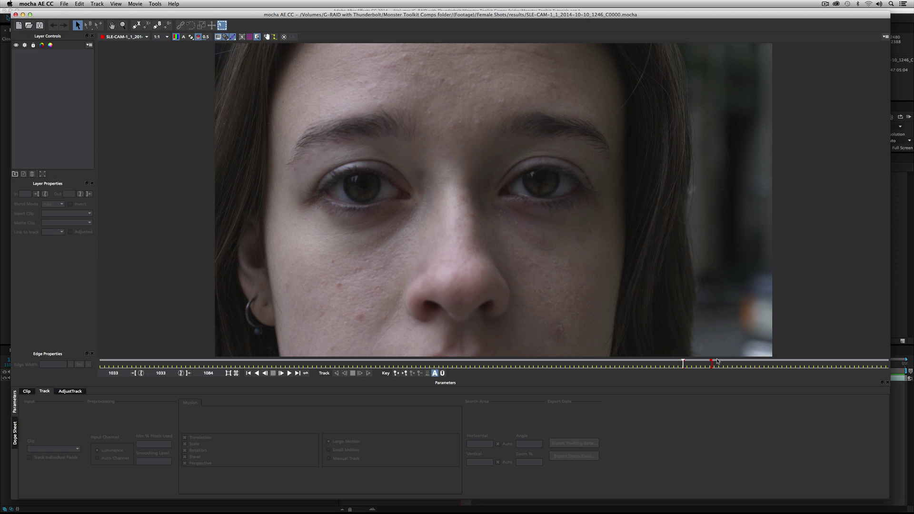
Step: At frame 1059, draw a closed X-spline around the eye and eyebrow nearest the earring
click(694, 363)
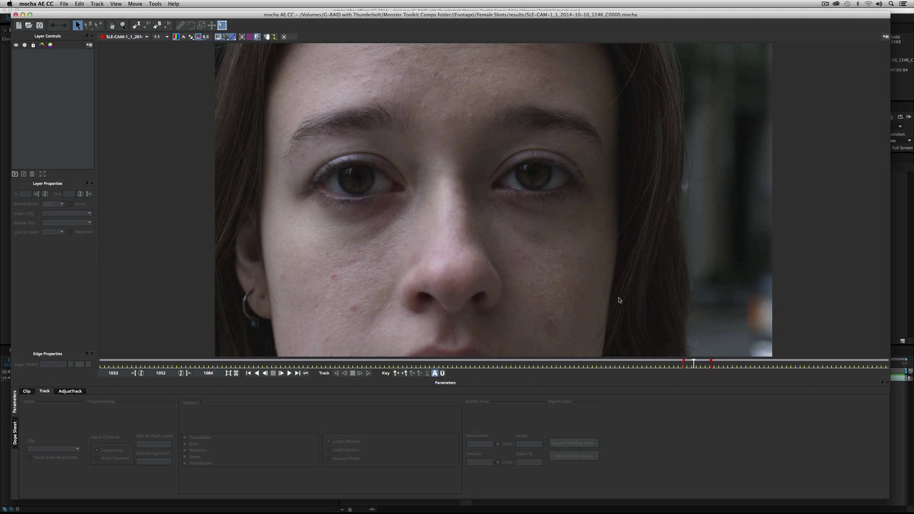
click(699, 363)
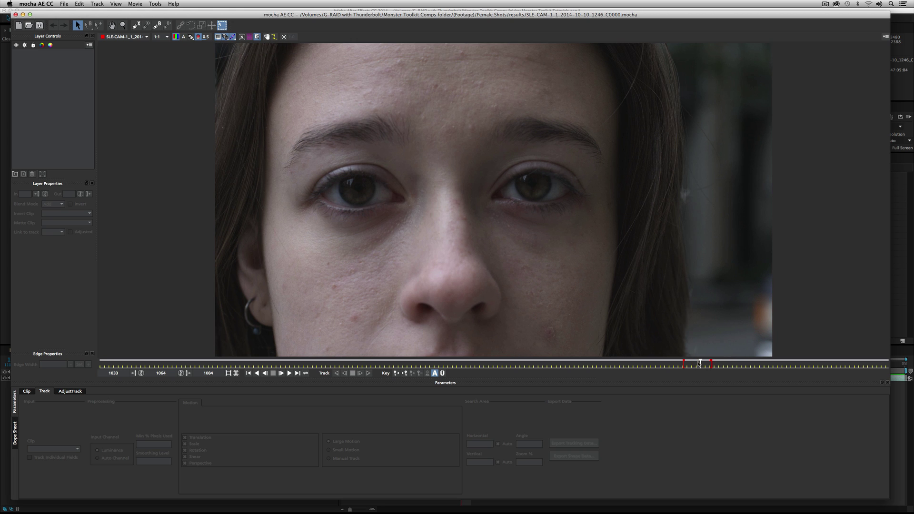
drag(699, 364, 696, 363)
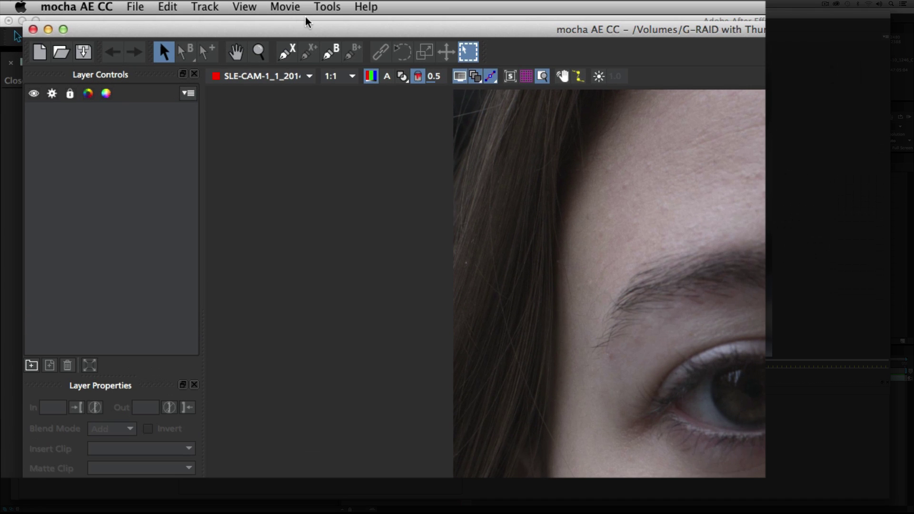
click(296, 53)
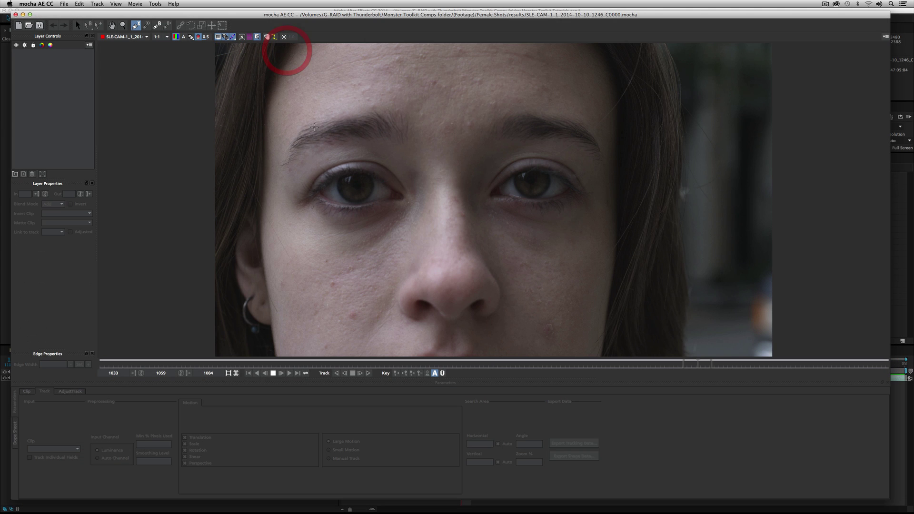
click(283, 168)
click(294, 131)
click(332, 108)
click(386, 108)
click(412, 120)
click(420, 163)
click(418, 204)
click(408, 233)
click(362, 245)
click(324, 243)
click(299, 225)
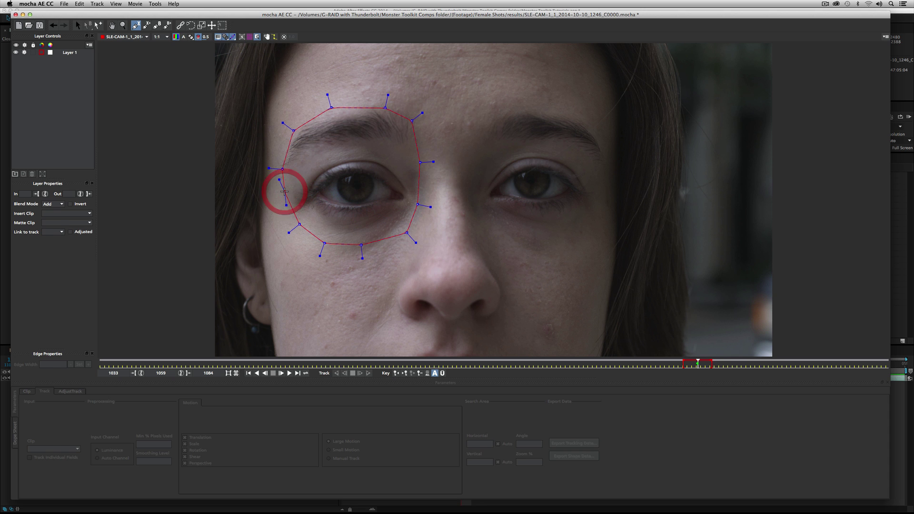
click(285, 192)
right_click(284, 190)
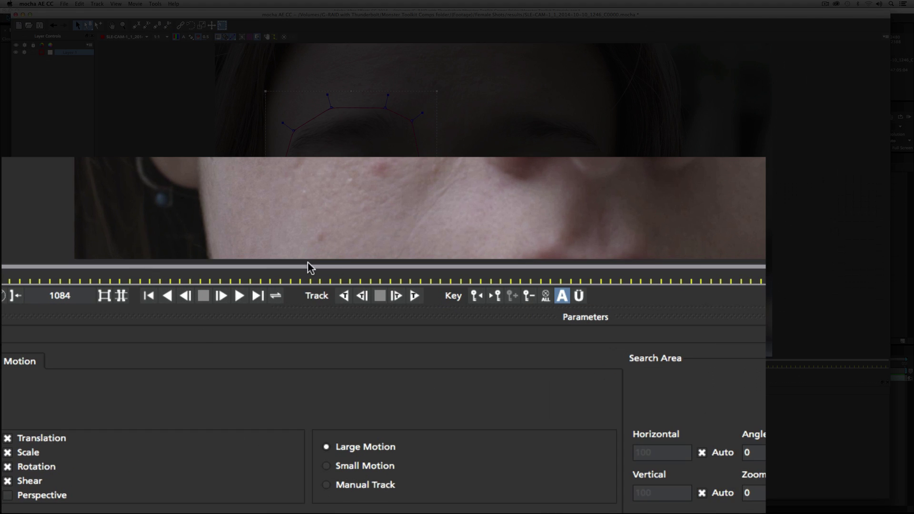
Step: Track the eye shape forward to frame 1084 and, from frame 1059, backward to frame 1033
click(415, 296)
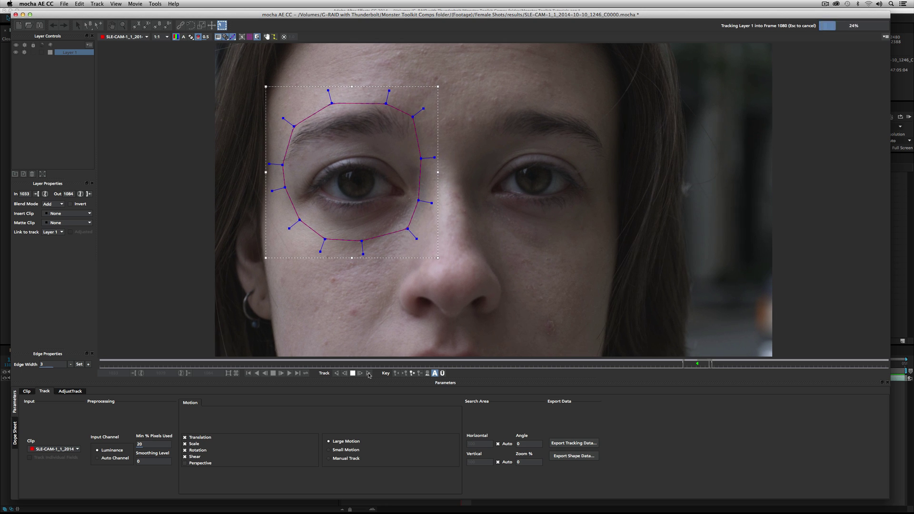
drag(711, 364, 699, 365)
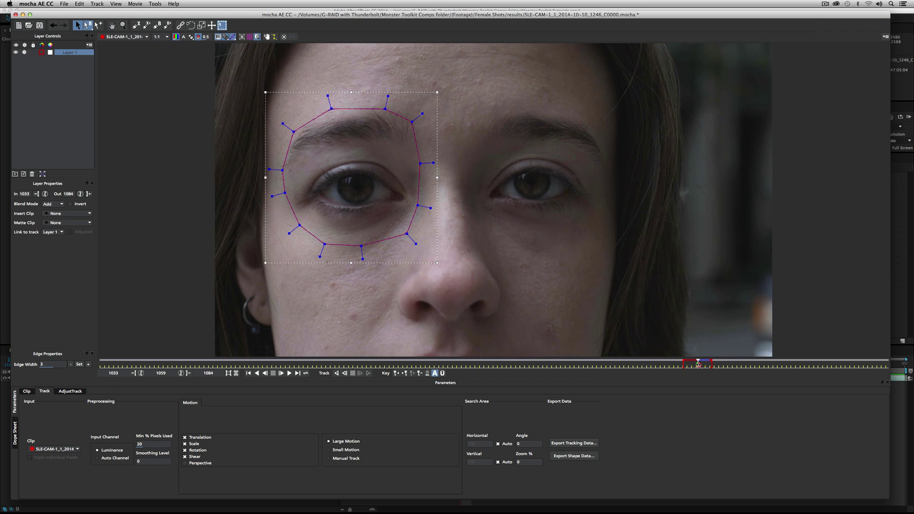
click(336, 374)
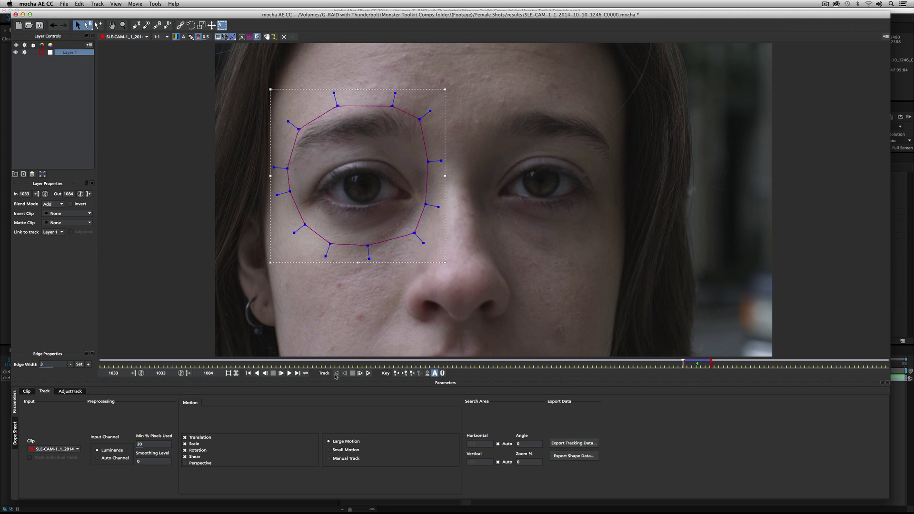
drag(684, 363, 695, 363)
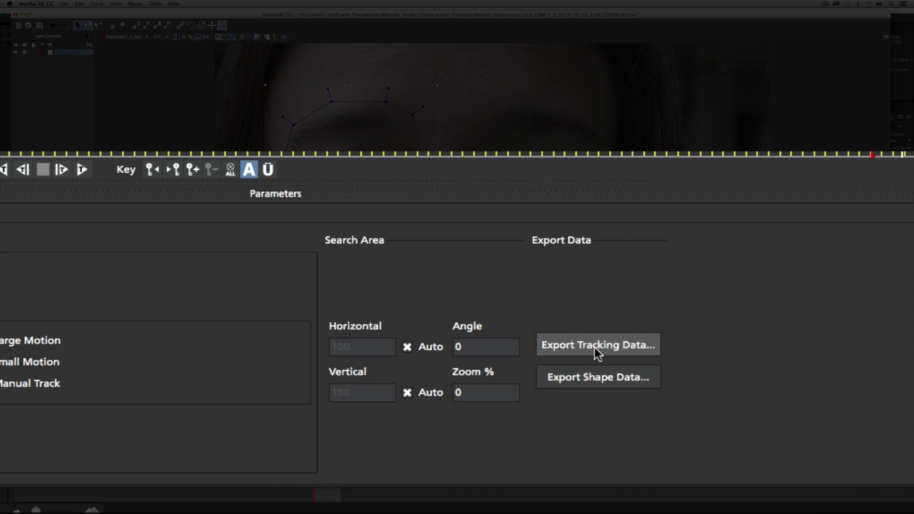
Step: Copy the tracking data to the clipboard as After Effects Transform Data with position, scale and rotation
click(608, 351)
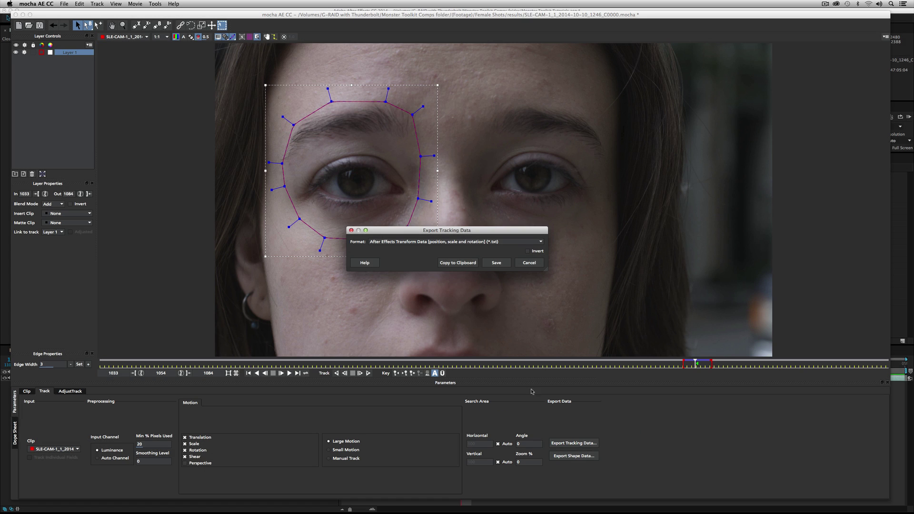
click(412, 243)
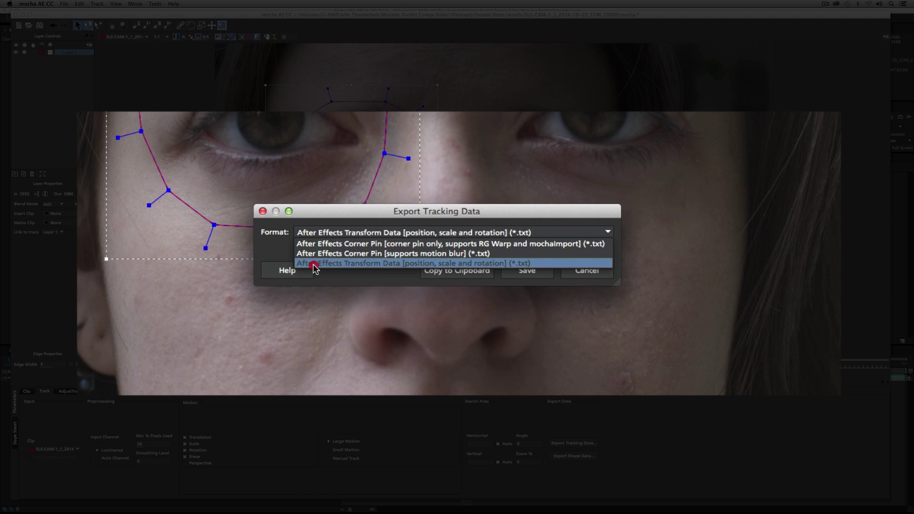
click(380, 265)
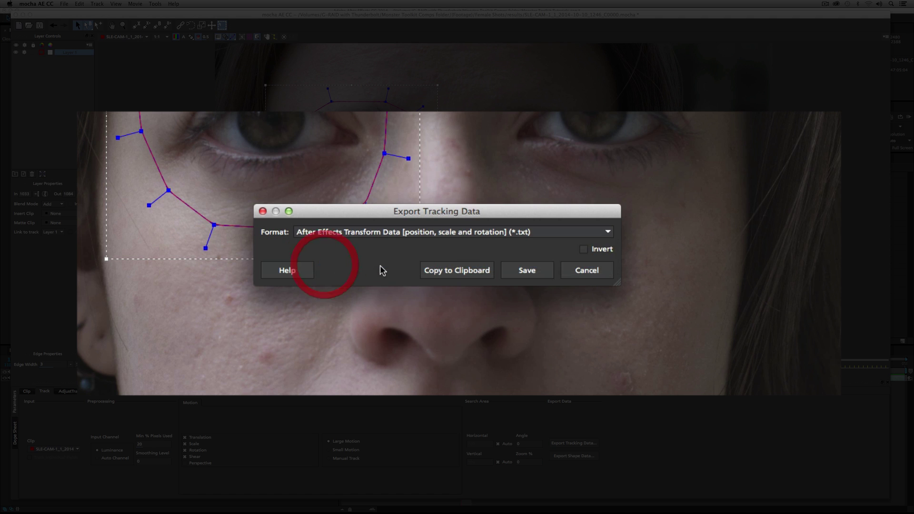
click(449, 273)
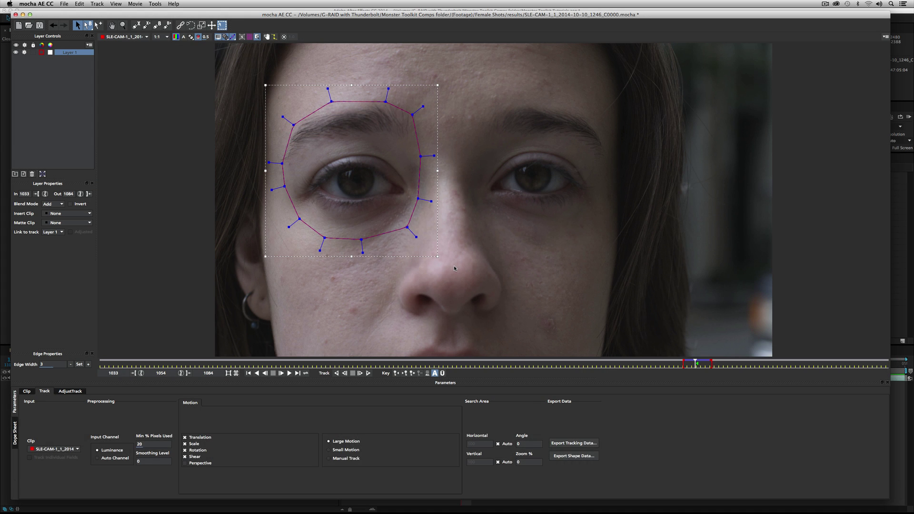
Step: Switch to After Effects, add a null object at 12:47:03:01 and paste the tracking data onto it
key(super+Tab)
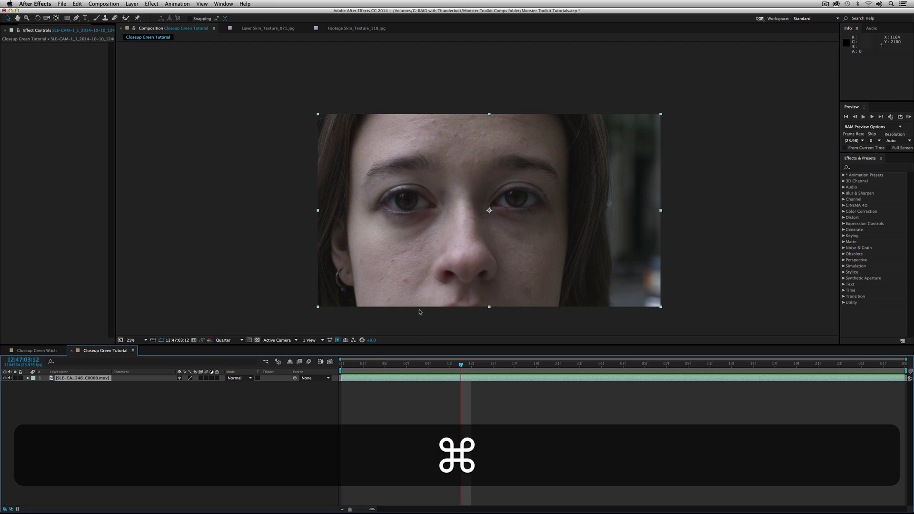
drag(467, 367, 342, 367)
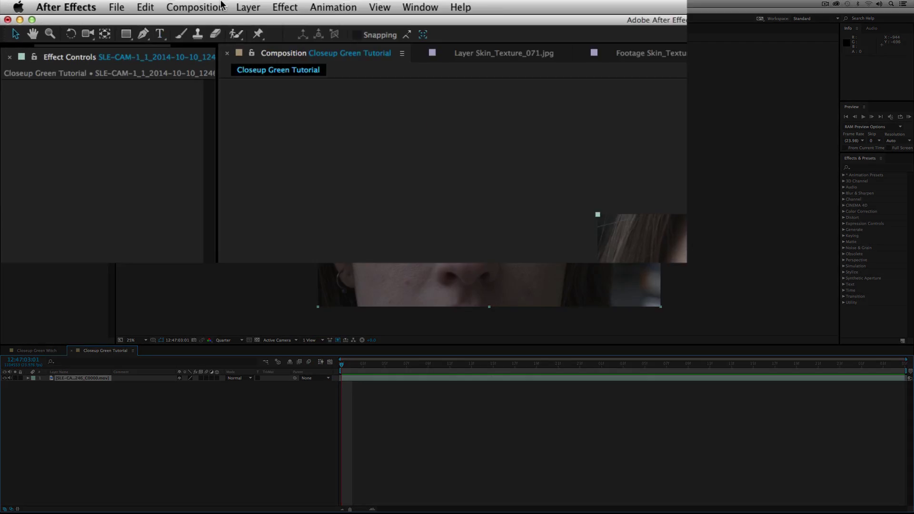
click(248, 7)
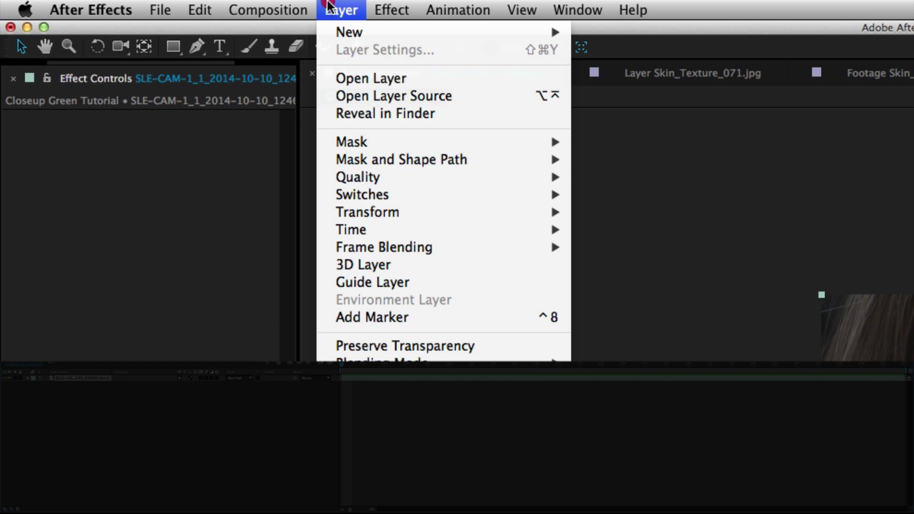
mouse_move(255, 24)
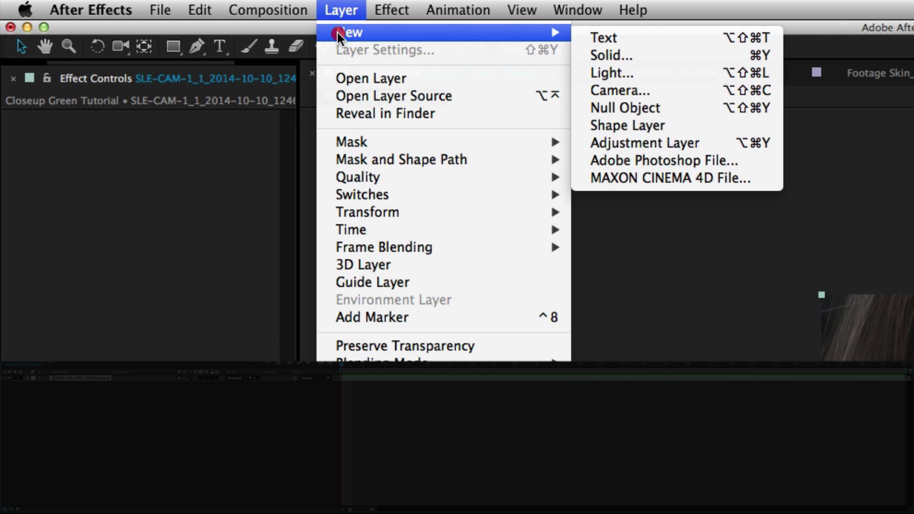
click(689, 114)
key(super+v)
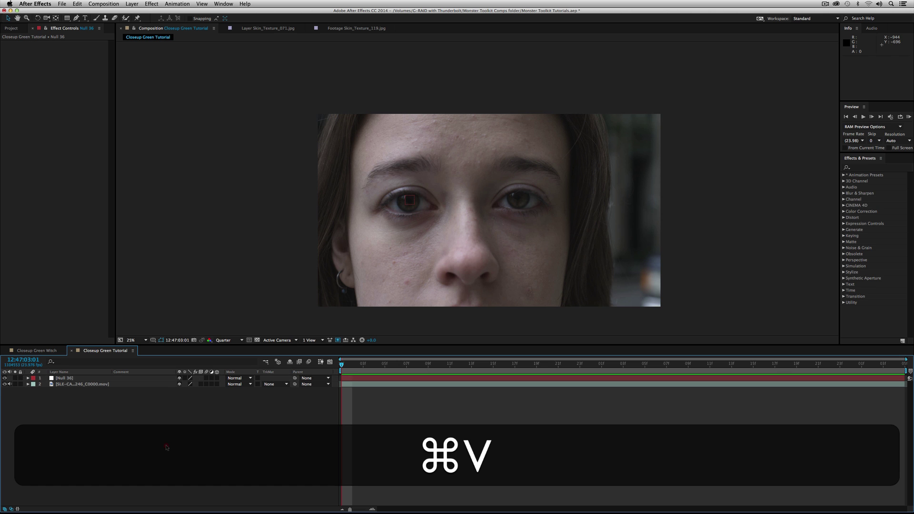
click(163, 438)
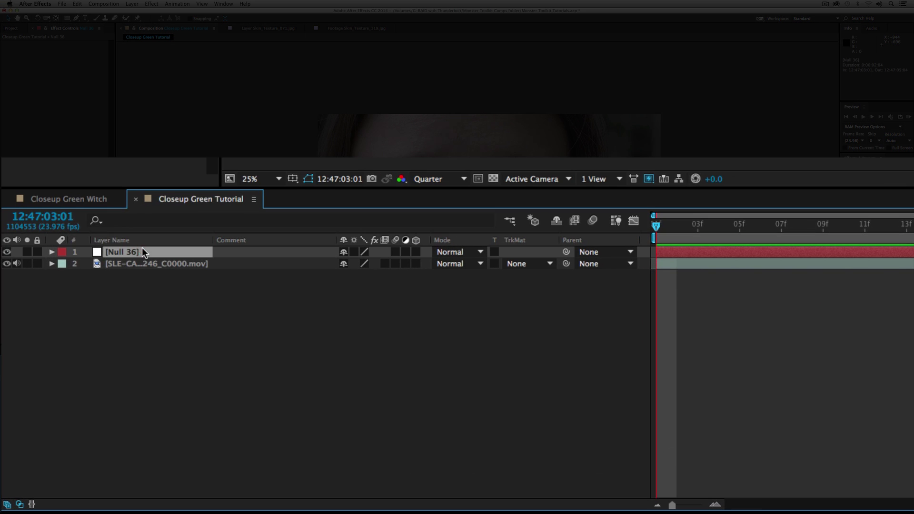
Step: Reveal the null layer's position, rotation and scale keyframes in the timeline
click(142, 249)
key(p)
key(shift+r)
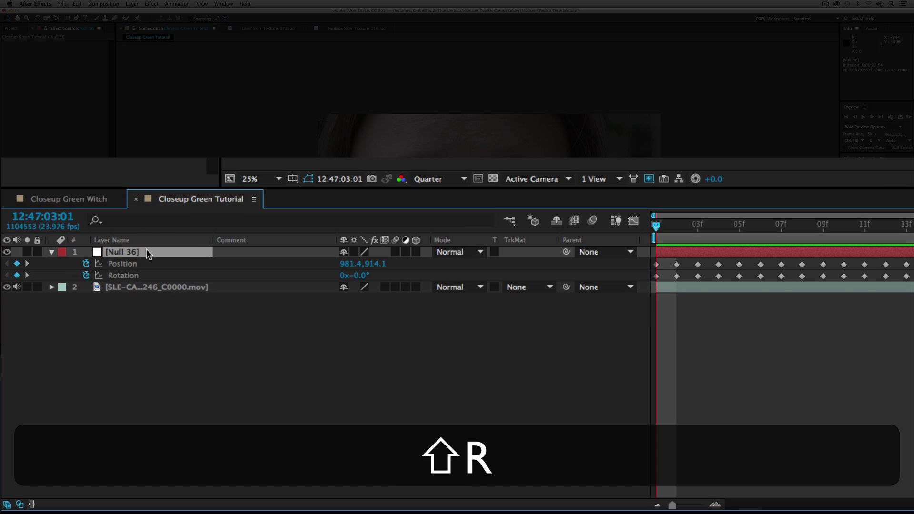
key(shift+s)
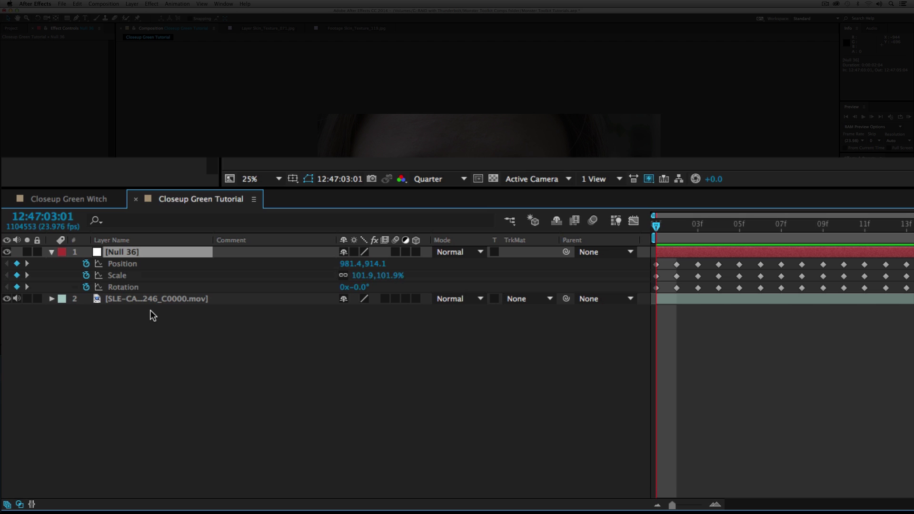
Step: Play and scrub through the composition to check how the null follows the eye, returning to the first frame with the null selected
key(space)
click(820, 387)
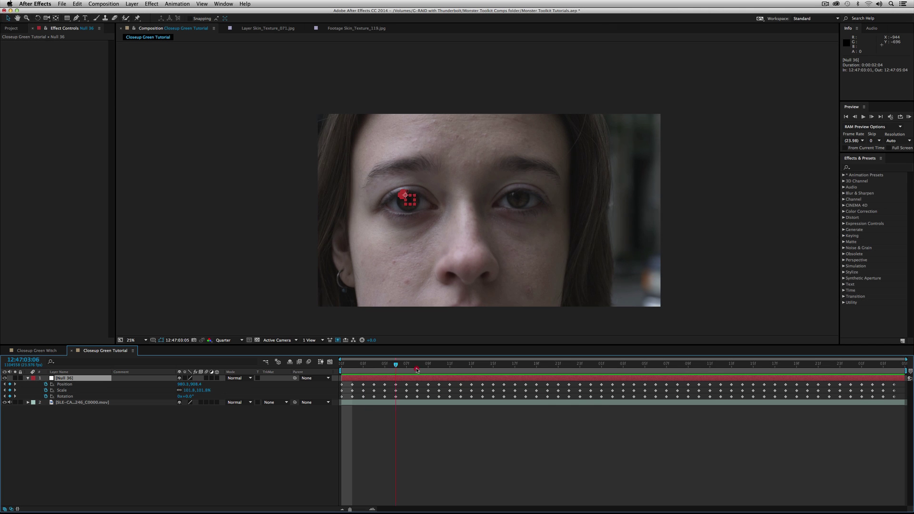
click(804, 387)
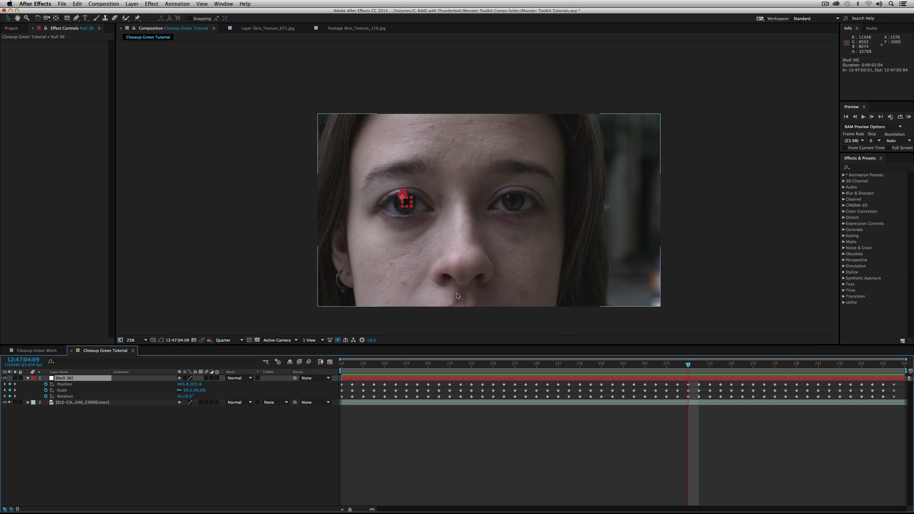
click(335, 370)
click(86, 435)
click(64, 380)
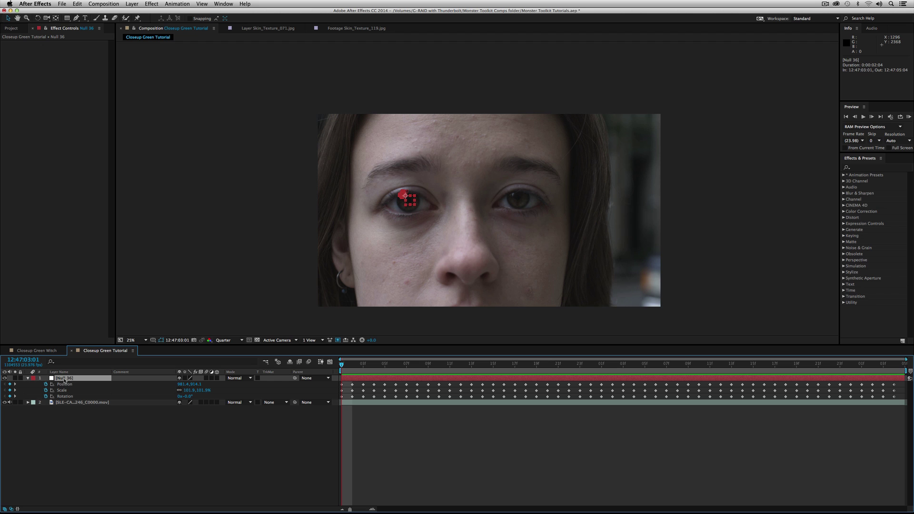
Step: Rename the null layer as Left Eye and check its motion over the eye, ending on the first frame
key(Return)
text(Left Eye)
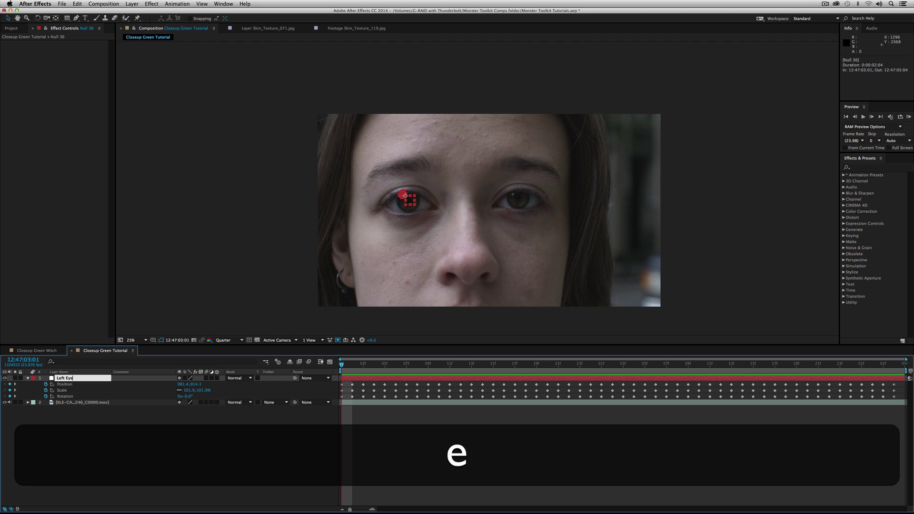
key(Return)
click(117, 473)
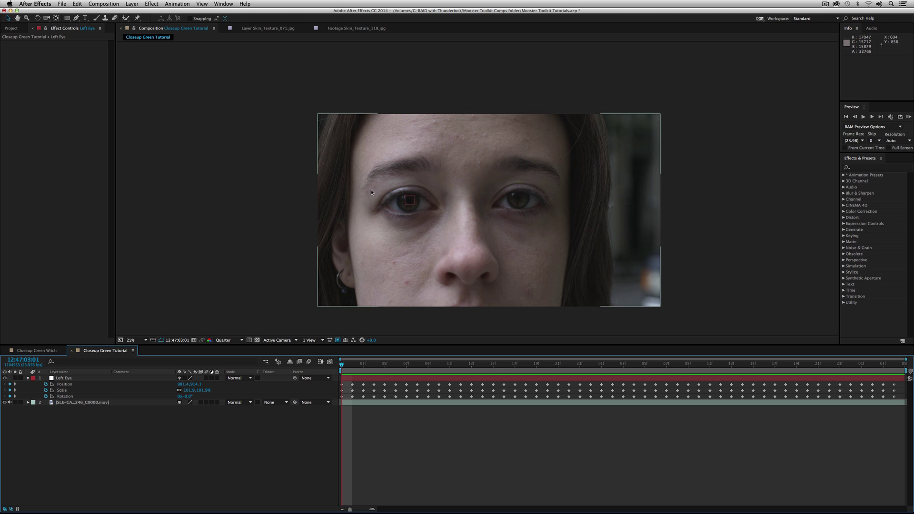
click(292, 309)
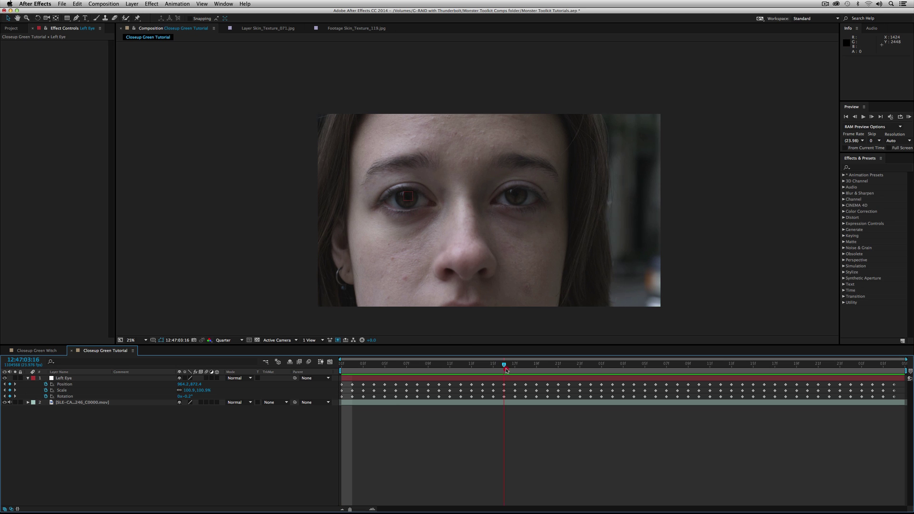
click(307, 364)
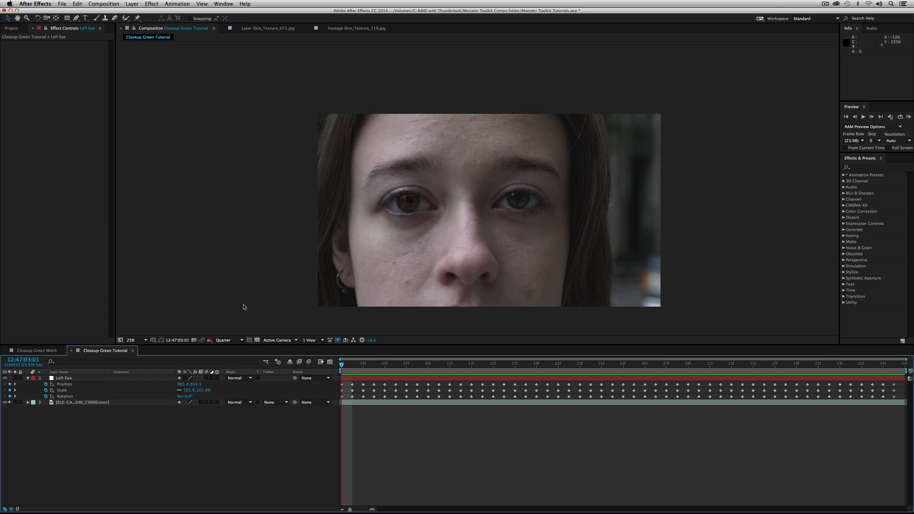
Step: Switch to mocha AE and delete the existing tracking spline around the eye
mouse_move(581, 505)
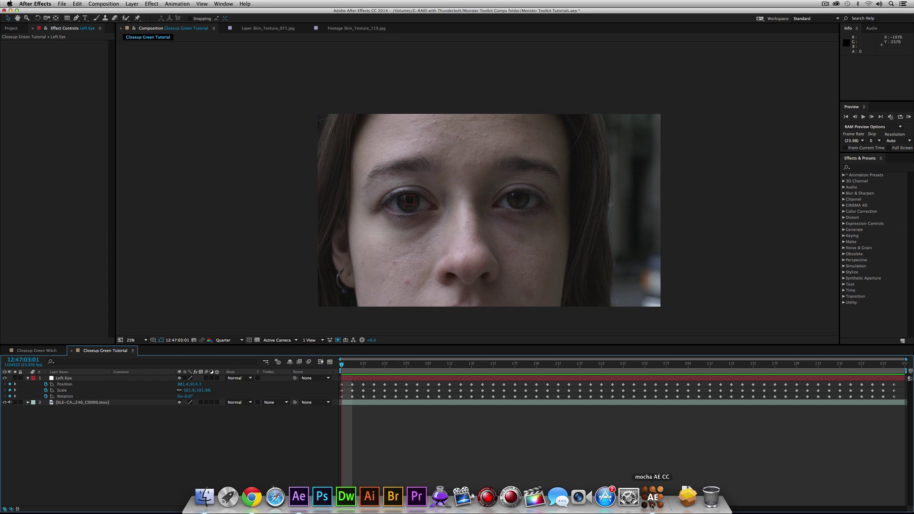
click(653, 499)
click(273, 63)
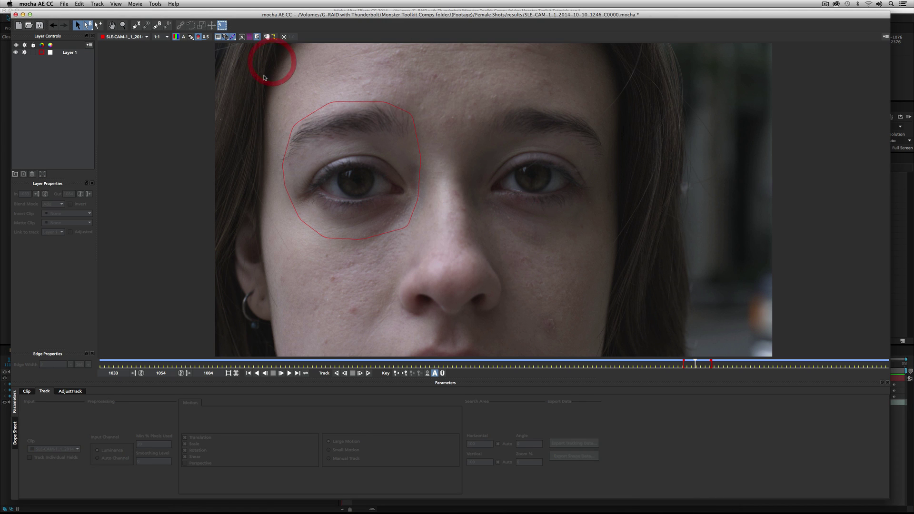
key(super+a)
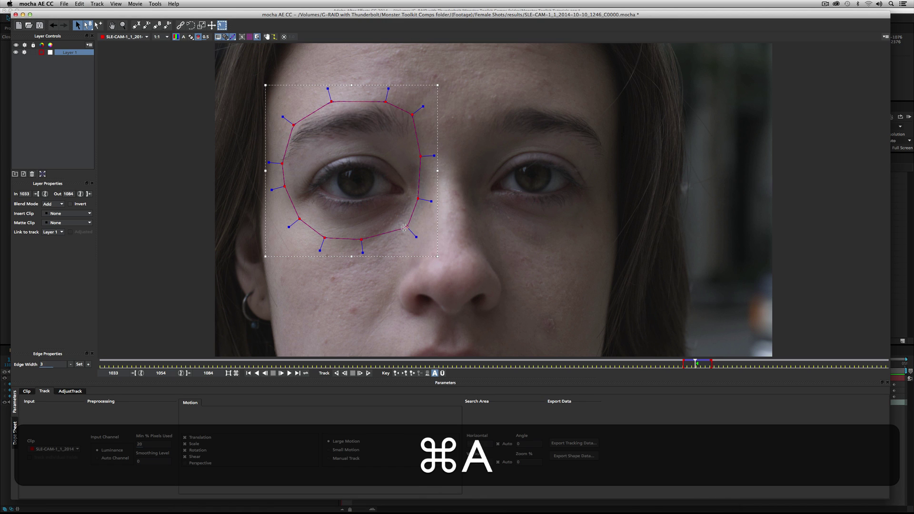
key(BackSpace)
Step: Draw a closed X-Spline around the actress's other eye and eyebrow, from the nose bridge down to the upper cheek
click(136, 24)
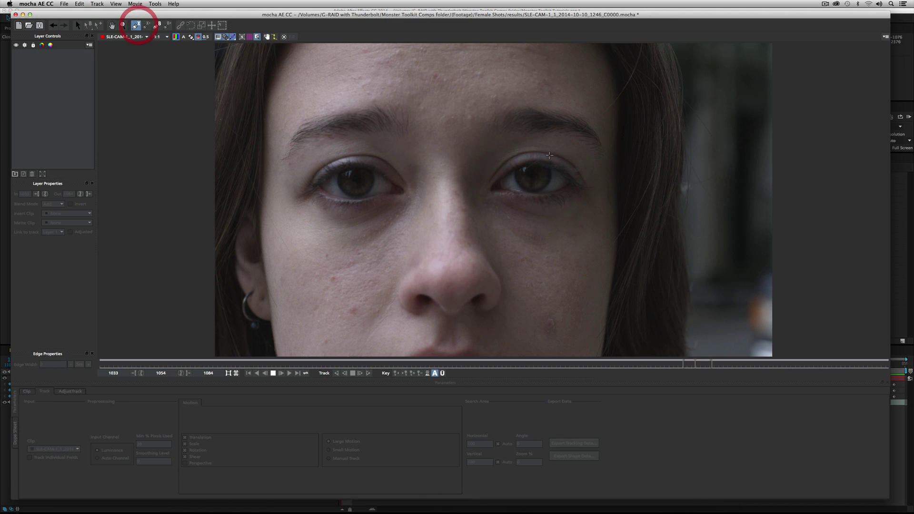
click(467, 164)
click(495, 92)
click(550, 75)
click(575, 93)
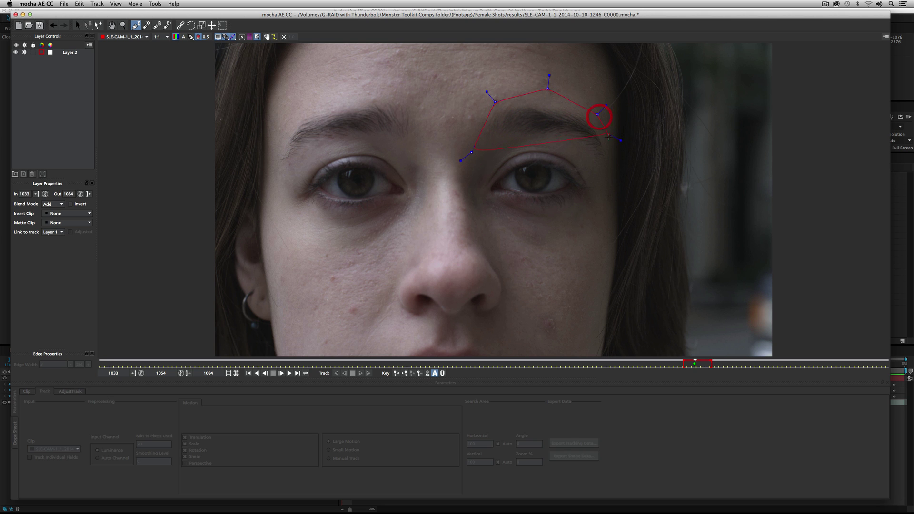
click(609, 180)
click(591, 244)
click(552, 258)
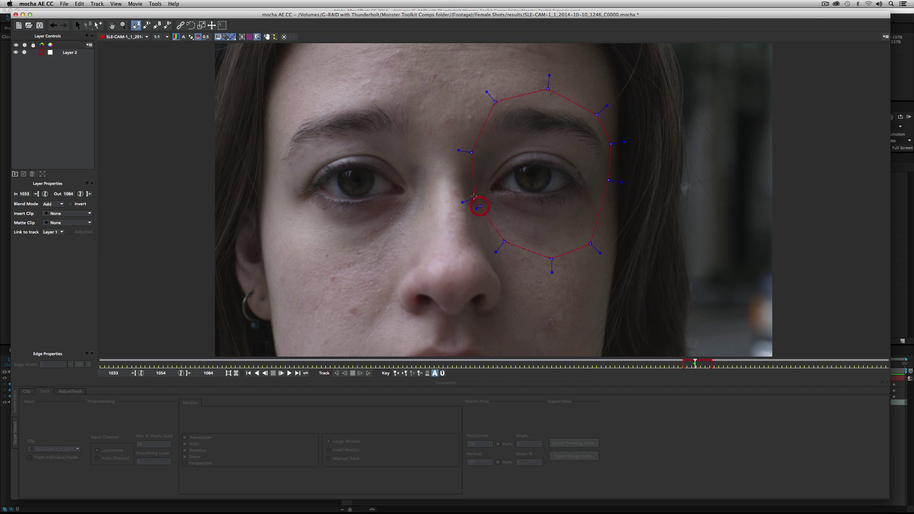
right_click(476, 203)
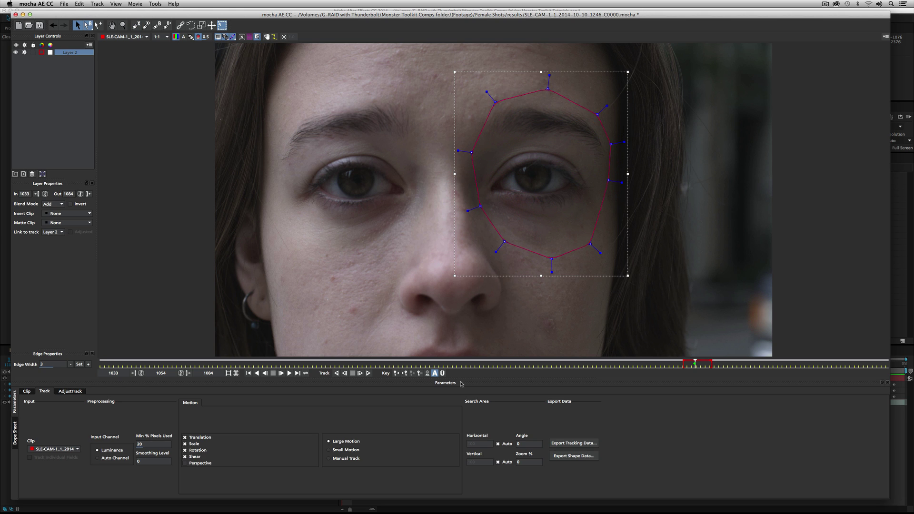
Step: Track the new eye shape forward to the end of the clip range, and backward from near the drawing frame to the start
click(369, 373)
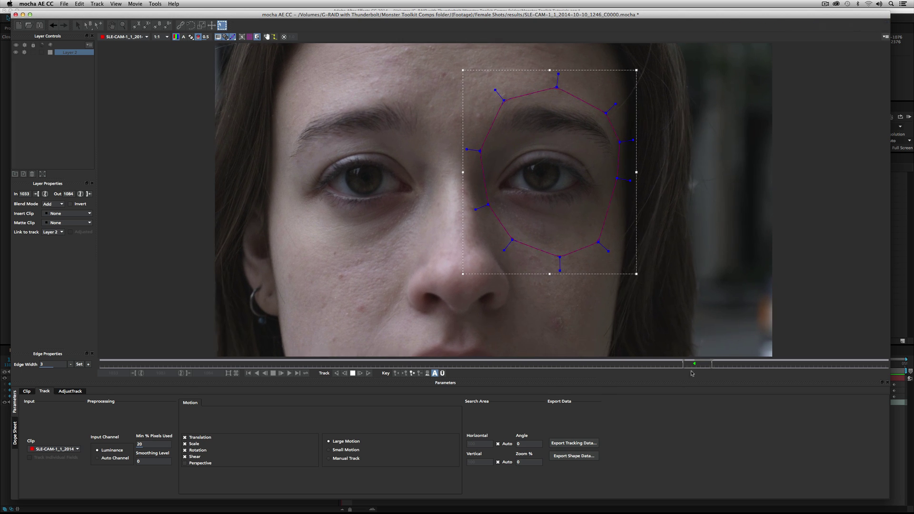
drag(704, 364, 696, 365)
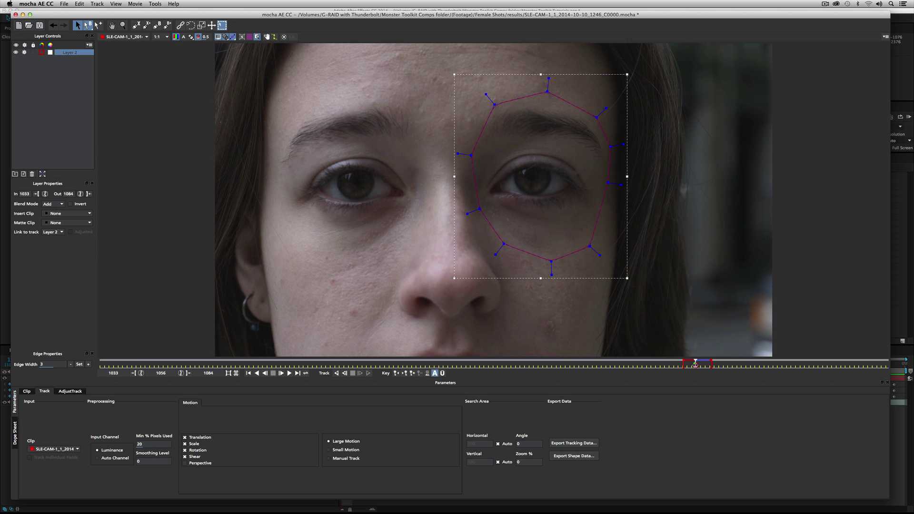
click(337, 374)
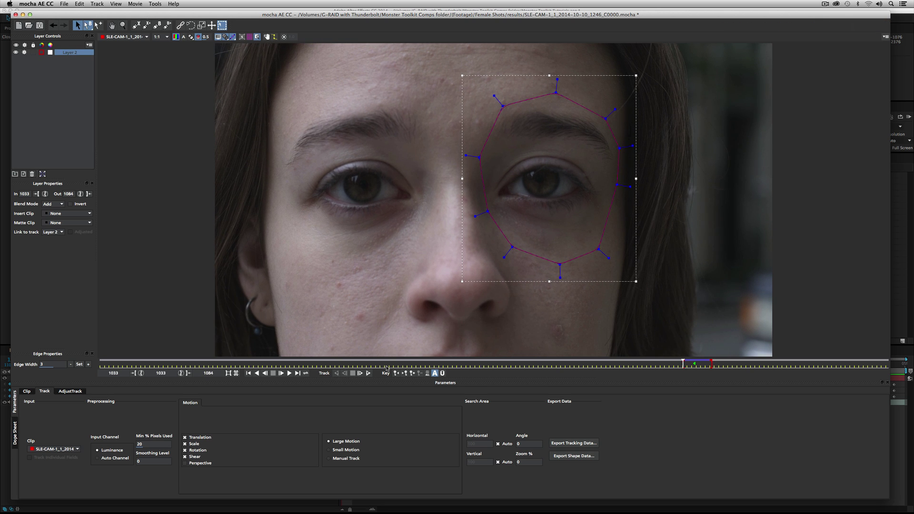
Step: Copy the tracking data to the clipboard as After Effects Transform Data with position, scale and rotation, and switch to After Effects
click(574, 443)
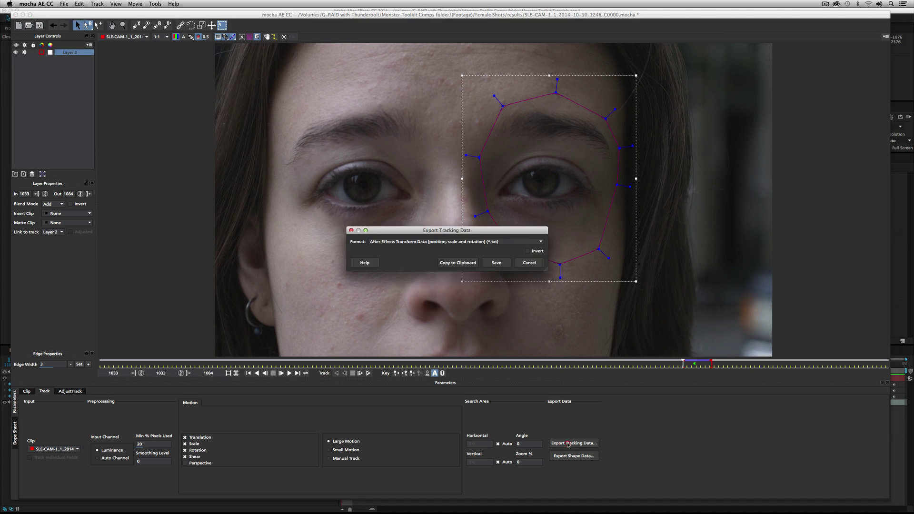
click(450, 266)
mouse_move(487, 505)
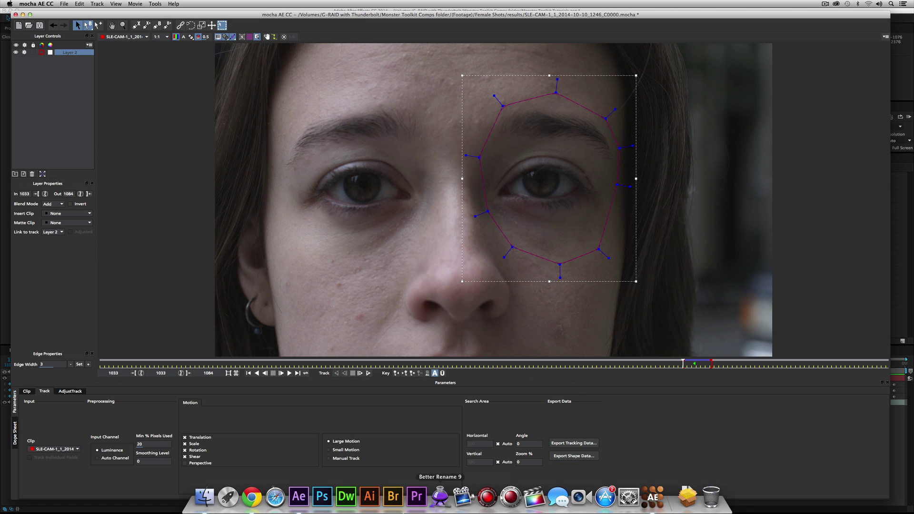
click(293, 504)
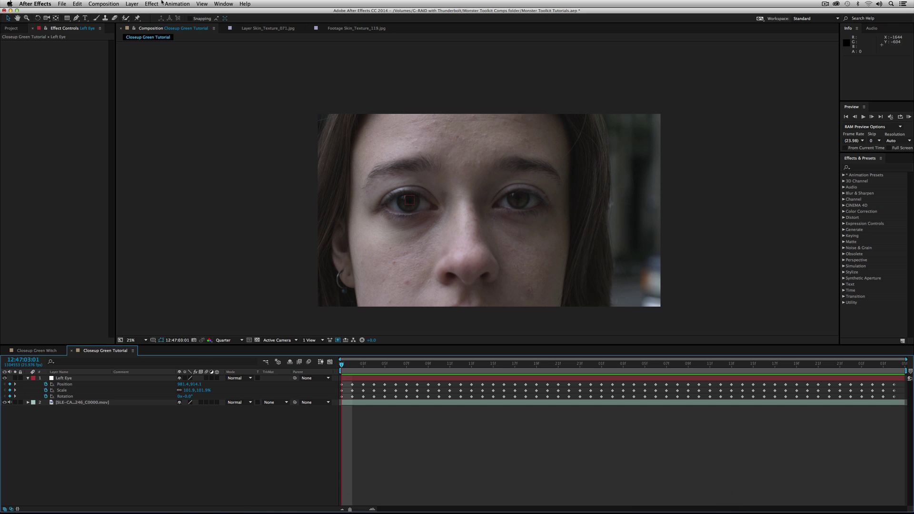
Step: Add a null object at 12:47:03:01 and rename it Right Eye
click(132, 4)
mouse_move(134, 13)
click(242, 42)
key(Return)
text(Right Eye)
key(Return)
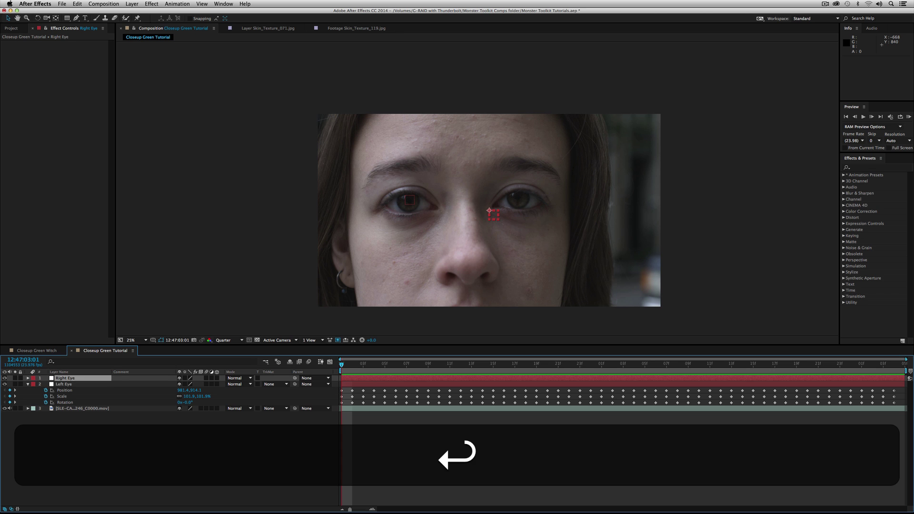
Step: Paste the tracking data onto the Right Eye null and reveal its position, scale and rotation keyframes
key(super+v)
key(p)
key(shift+p)
key(shift+s)
key(shift+r)
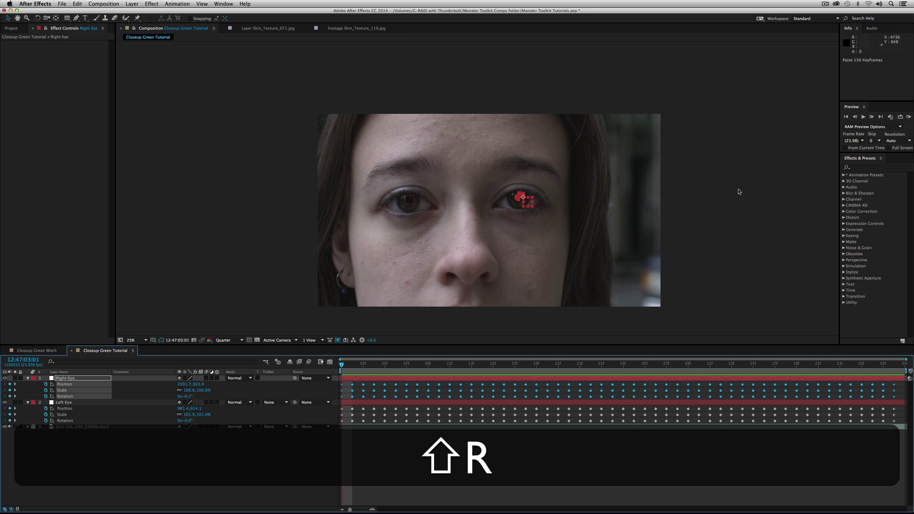
Step: Scrub the composition and select the Left Eye and Right Eye nulls in turn to check their placement over the eyes
drag(429, 364, 345, 337)
click(218, 456)
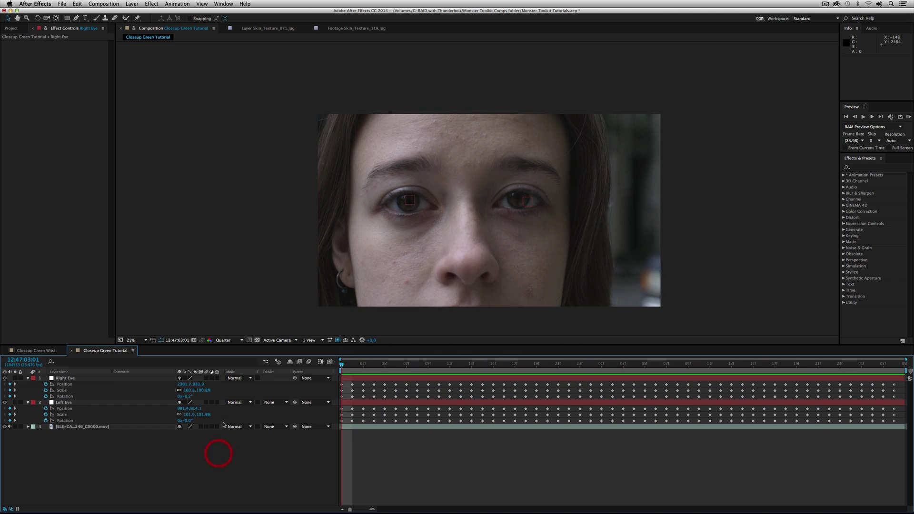
click(72, 403)
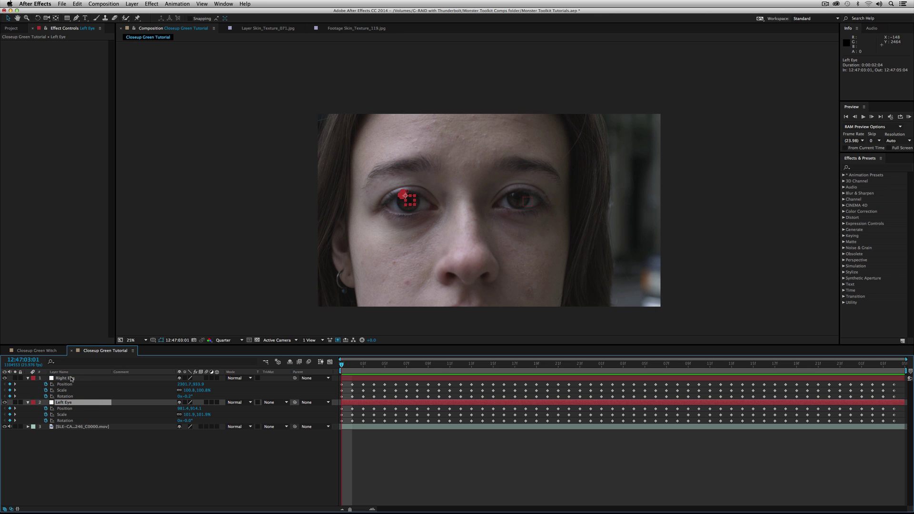
click(72, 379)
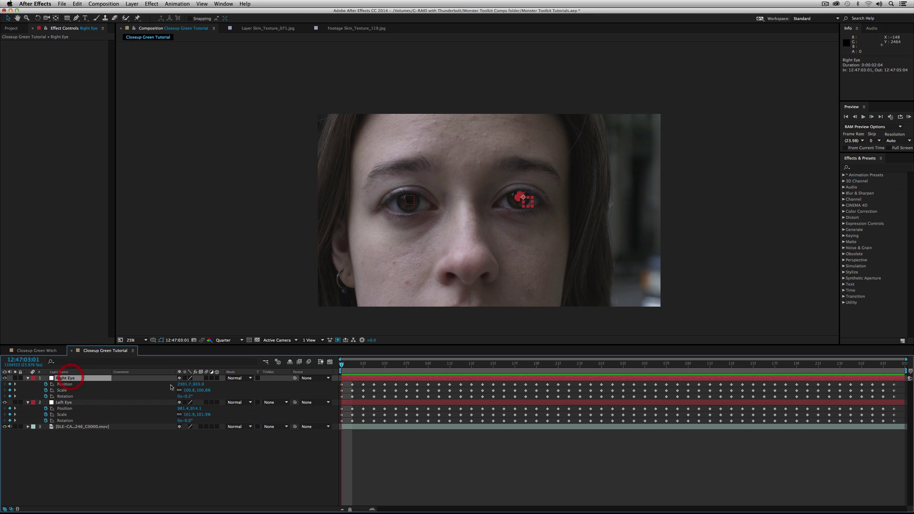
click(203, 475)
Step: Switch to mocha AE and delete the spline around the second eye
click(654, 499)
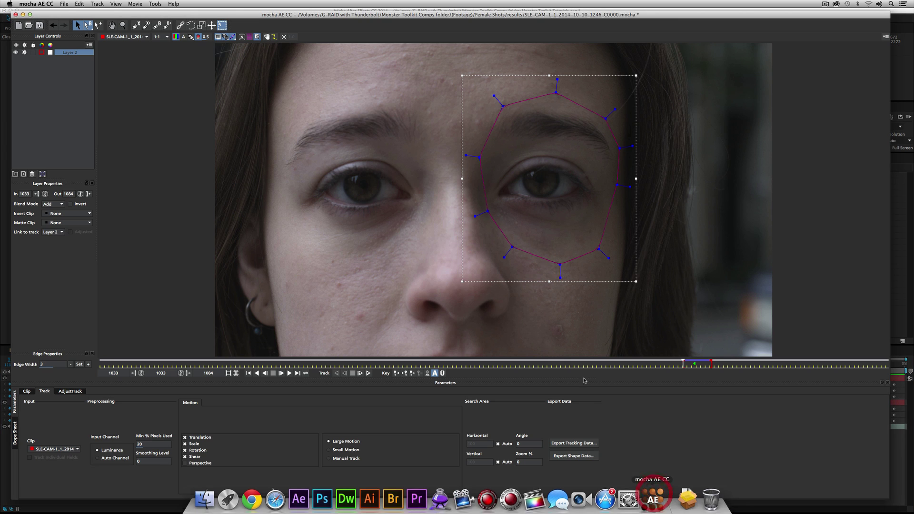
click(438, 272)
key(super+a)
click(509, 244)
key(super+BackSpace)
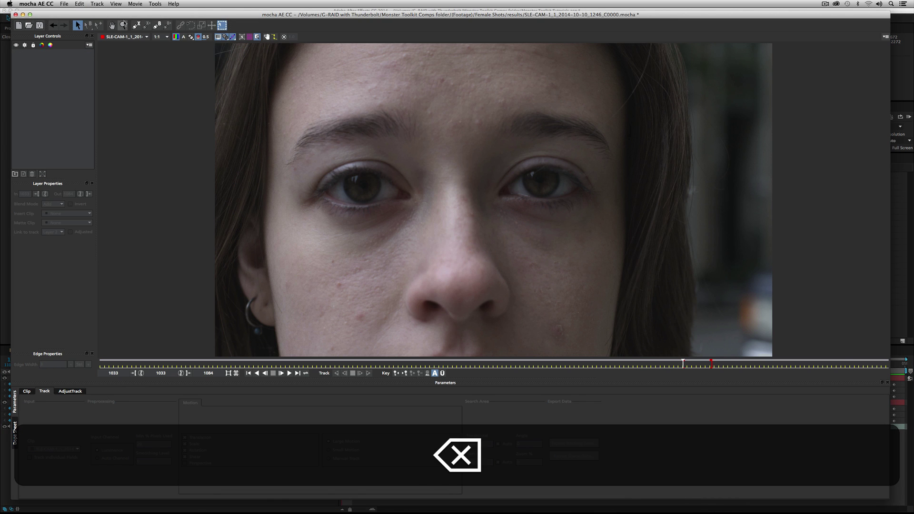
Step: Draw a closed X-Spline around the nose, from the bridge between the eyes down to just above the upper lip
click(137, 25)
click(428, 175)
click(399, 246)
click(384, 307)
click(406, 330)
click(460, 334)
click(517, 337)
click(530, 315)
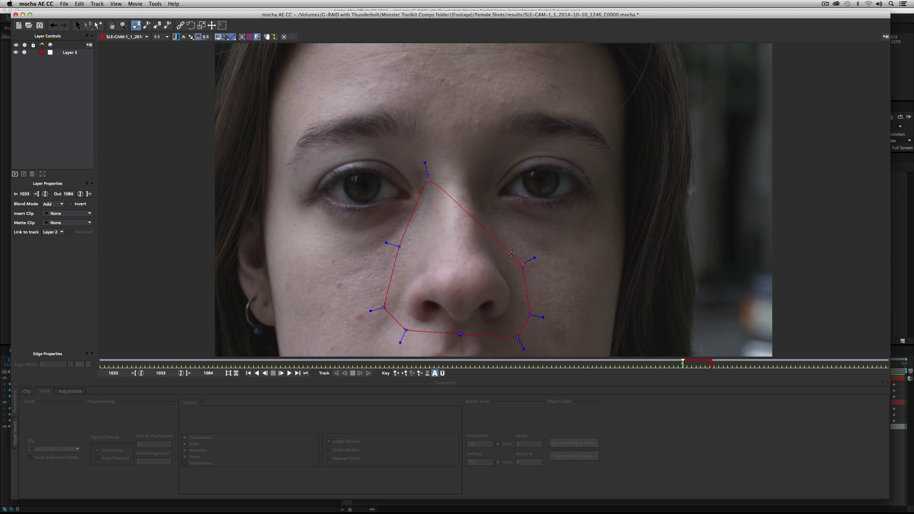
click(520, 261)
click(497, 229)
right_click(460, 168)
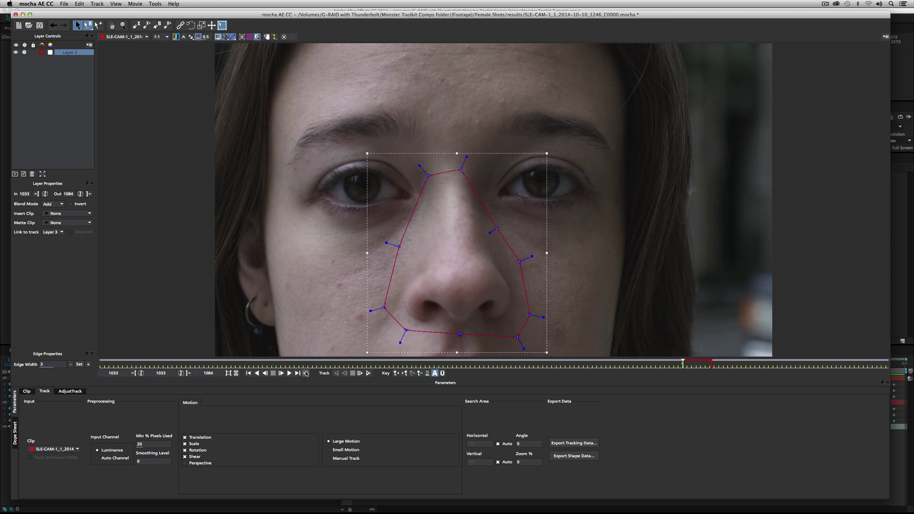
Step: Track the nose shape forward to frame 1084 and copy its tracking data to the clipboard as After Effects Transform Data
click(368, 374)
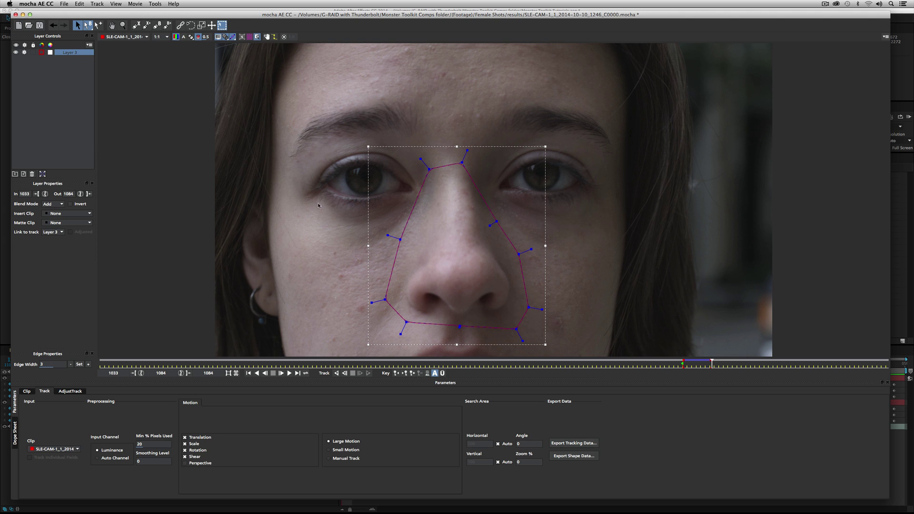
click(586, 446)
click(447, 242)
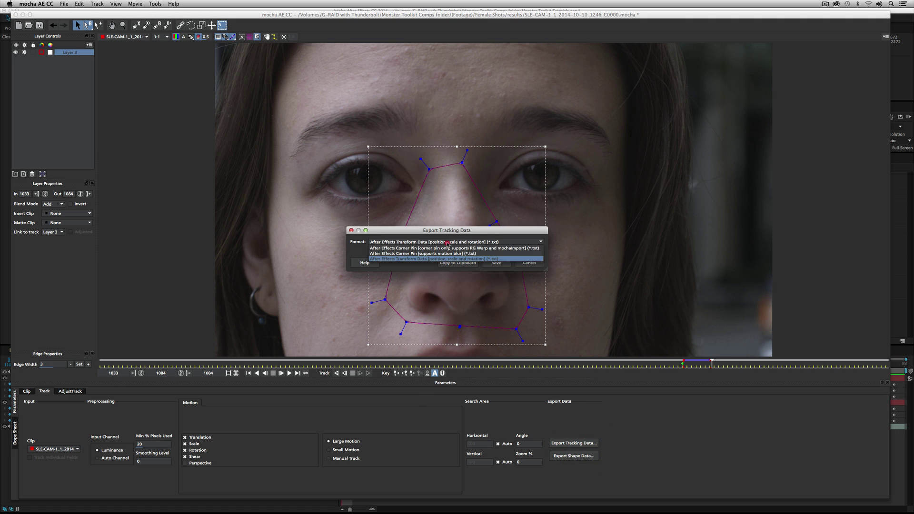
click(394, 259)
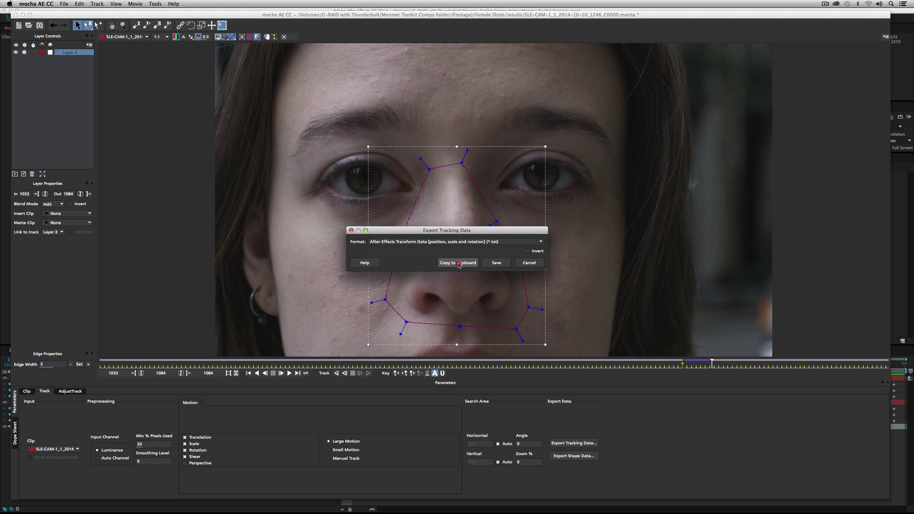
click(455, 263)
Step: Switch to After Effects, add a null object at 12:47:03:01 and paste the nose tracking data onto it
mouse_move(463, 497)
click(299, 497)
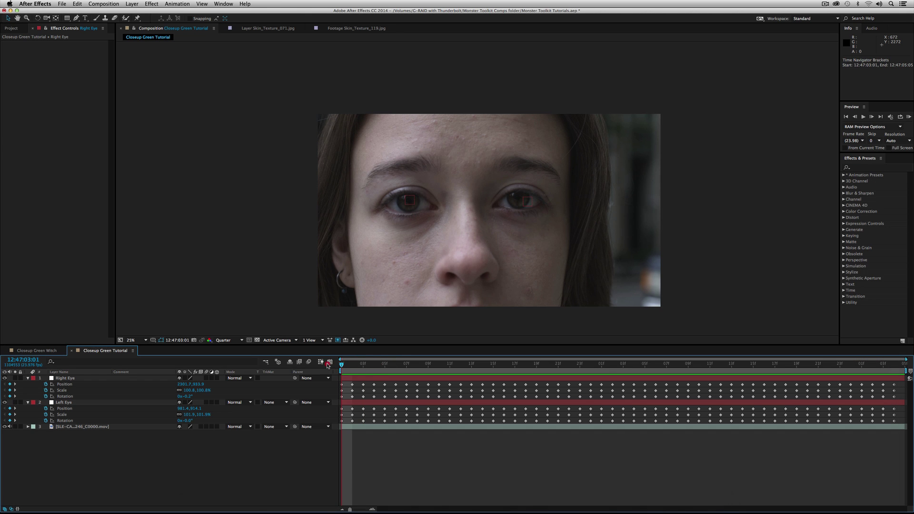
click(132, 3)
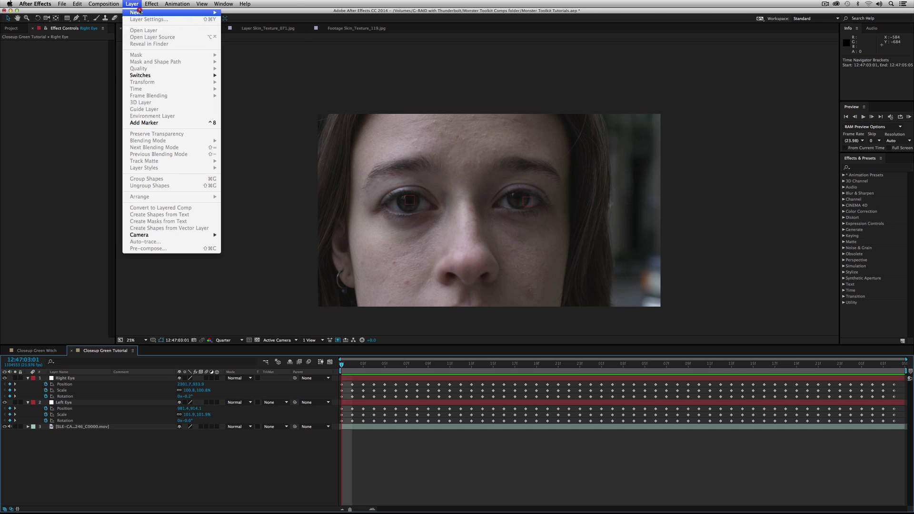
mouse_move(152, 12)
click(265, 42)
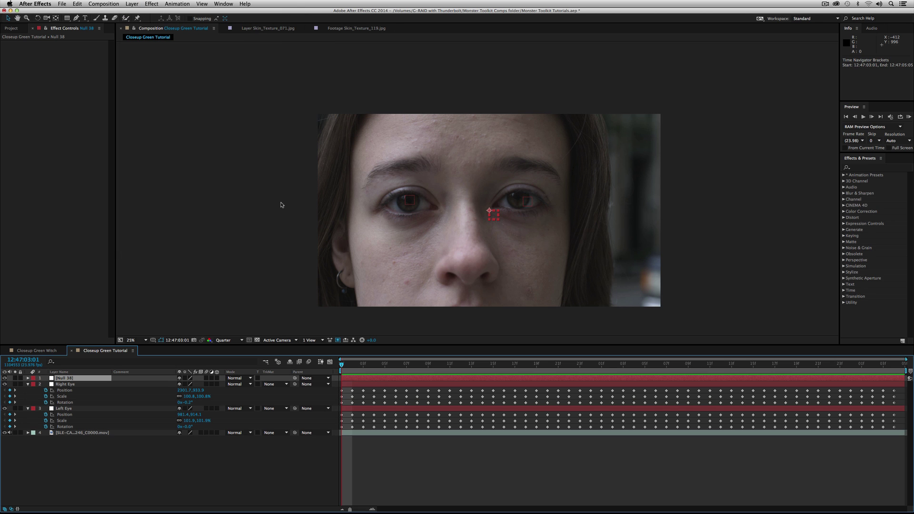
key(super+v)
Step: Rename the new null as Nose Track and scrub the composition to check all three nulls, ending on the first frame
click(148, 486)
click(62, 379)
key(Return)
text(Nose Track)
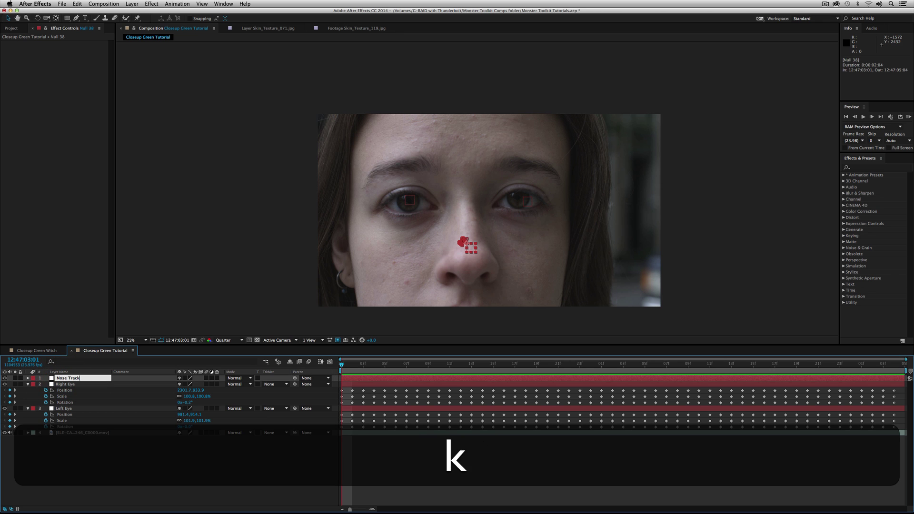
key(Return)
click(201, 476)
drag(391, 364, 568, 368)
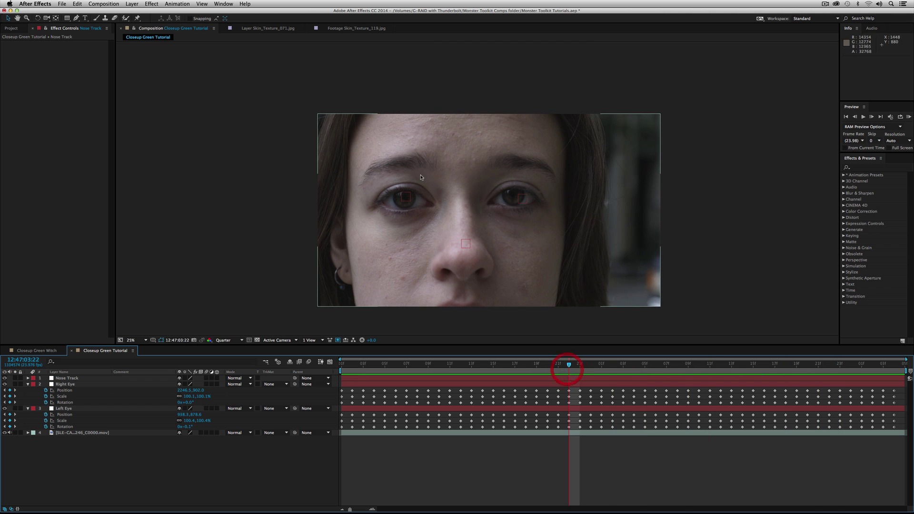
drag(490, 363, 82, 337)
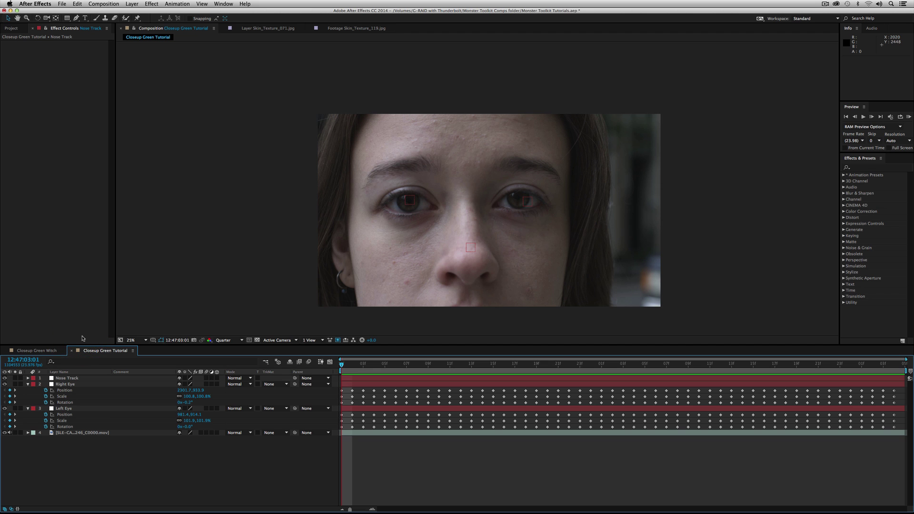
Step: Collapse the Right Eye and Left Eye null properties and add a new adjustment layer to the composition
click(28, 385)
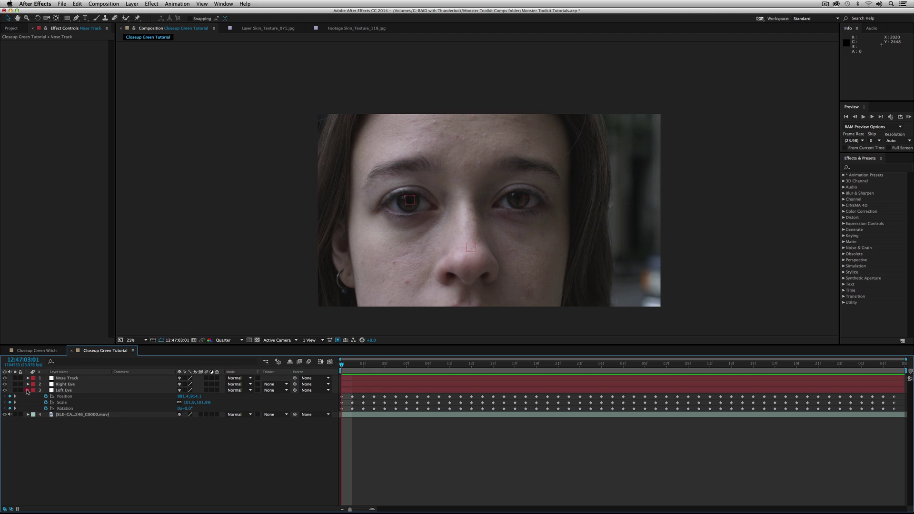
click(28, 391)
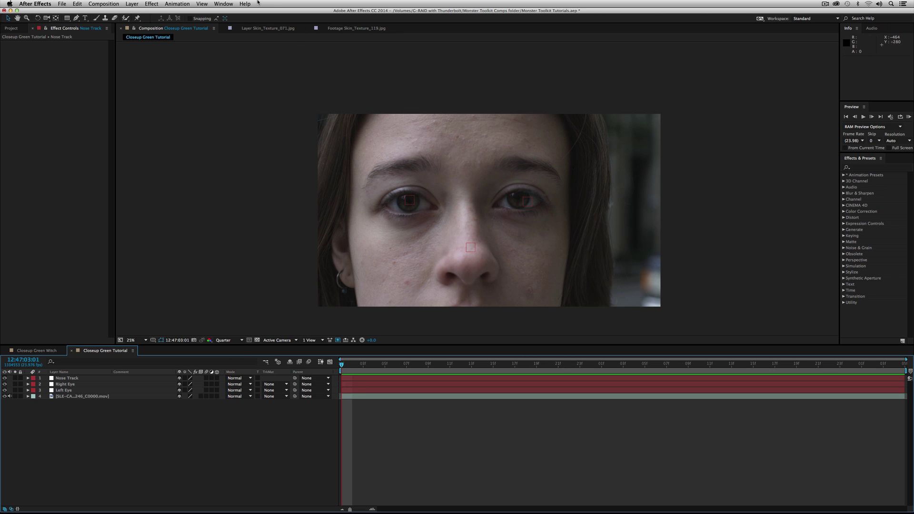
click(129, 3)
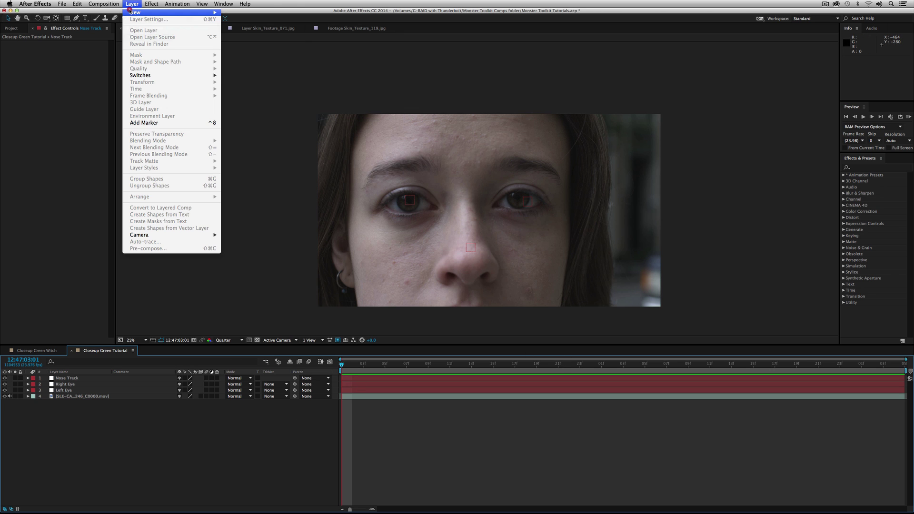
mouse_move(130, 12)
click(255, 56)
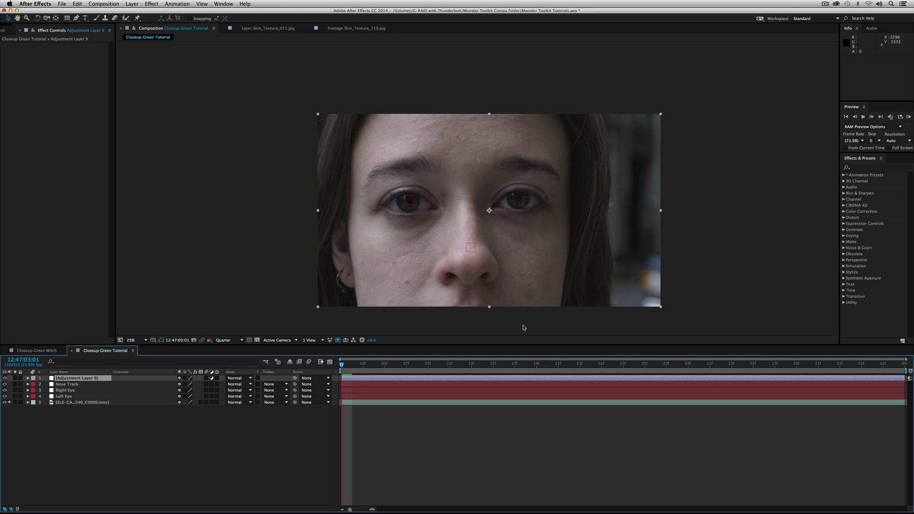
Step: Enlarge the adjustment layer with its aspect ratio locked to 16:9 so it extends past the frame on all sides
click(76, 381)
click(132, 4)
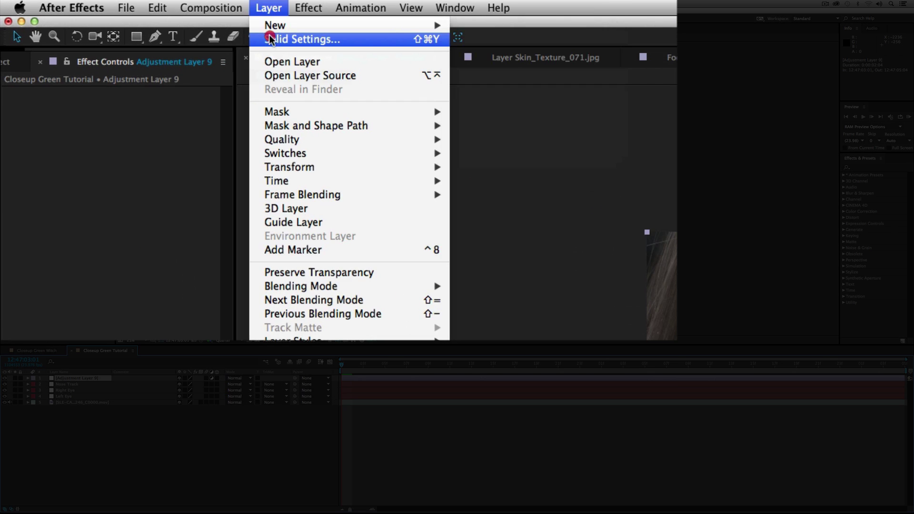
click(270, 40)
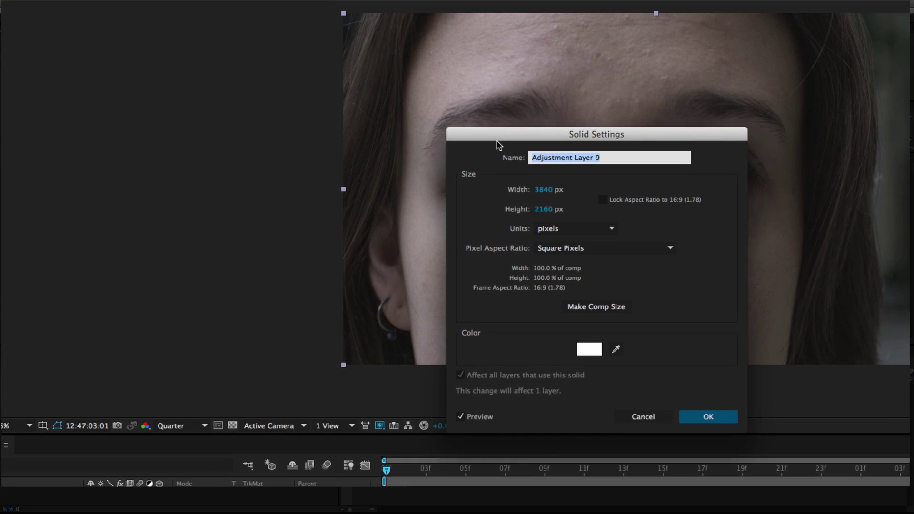
drag(497, 141, 111, 144)
click(248, 202)
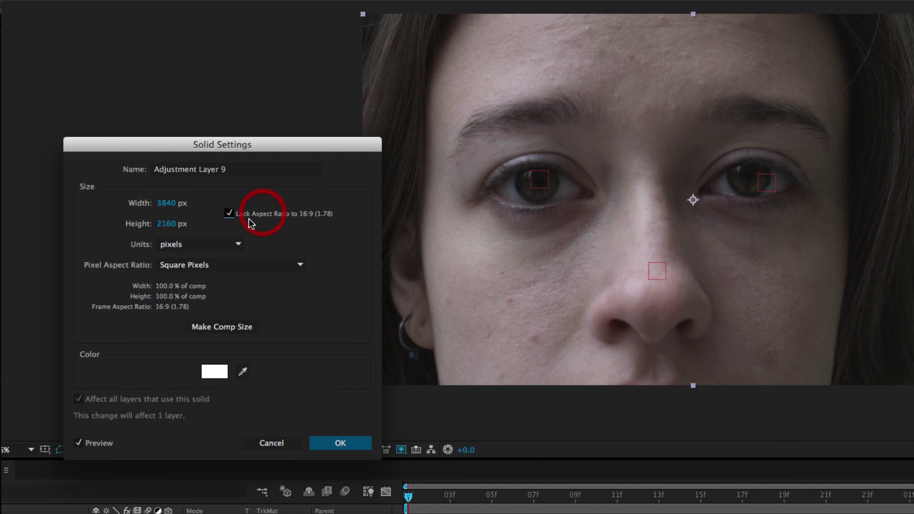
drag(166, 223, 363, 253)
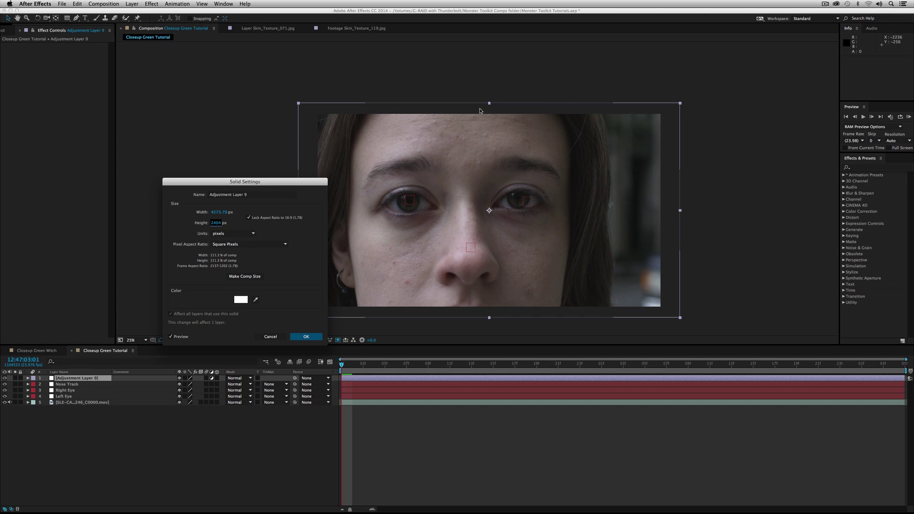
drag(218, 224, 255, 224)
click(308, 337)
Step: Rename the adjustment layer as Face Roto and parent it to the Nose Track null
click(96, 379)
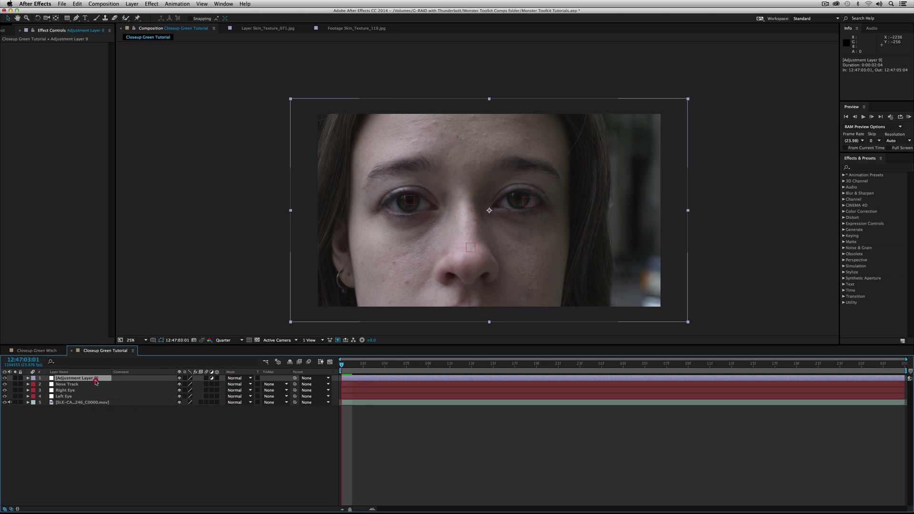
key(Return)
text(Face Roto)
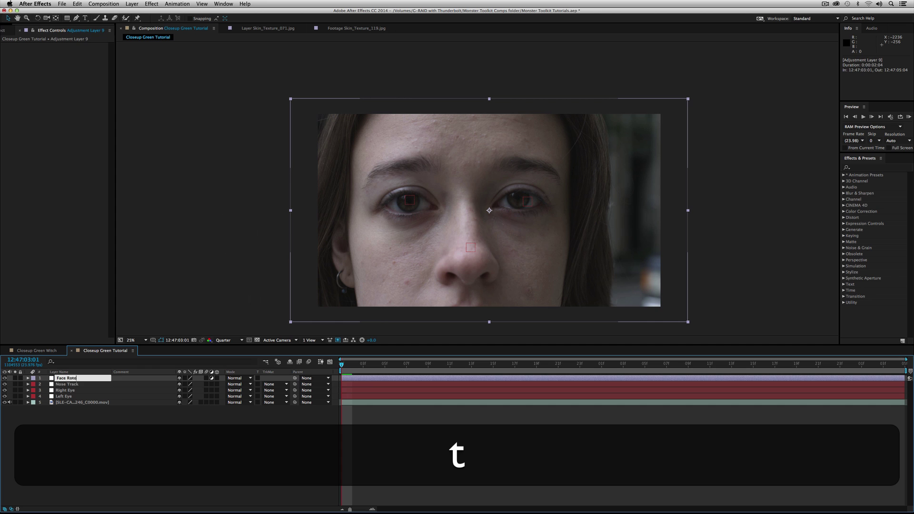
key(Return)
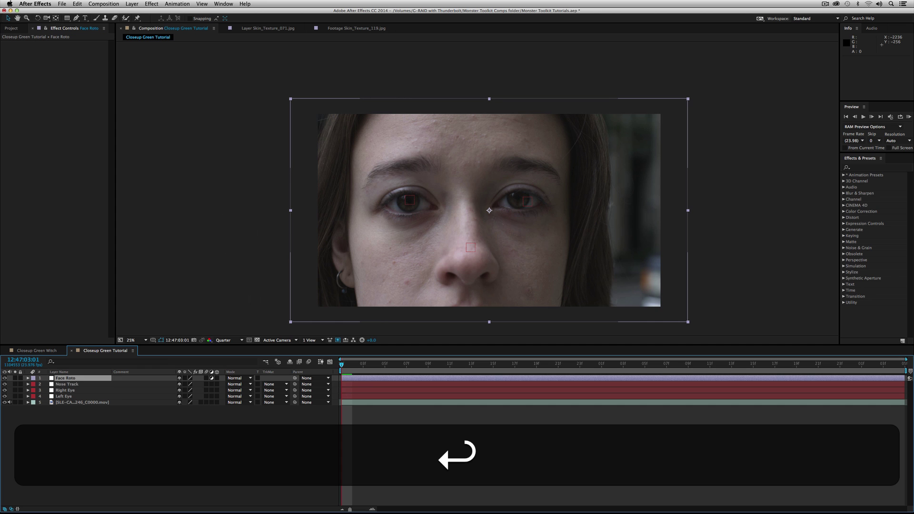
drag(281, 379, 61, 383)
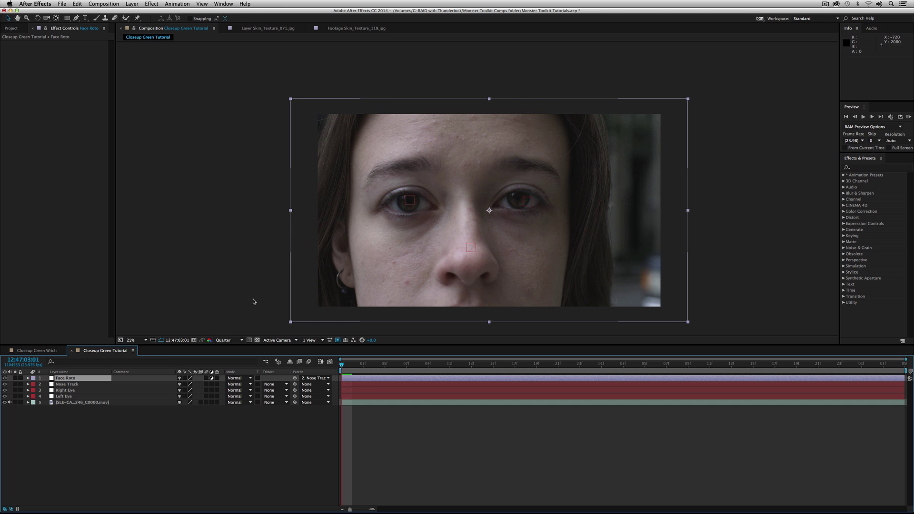
click(77, 455)
Step: Draw a closed RotoBezier mask on Face Roto around the face and visible ear, extending past the frame above and below, and keyframe its path at 12:47:03:01
click(73, 380)
click(78, 19)
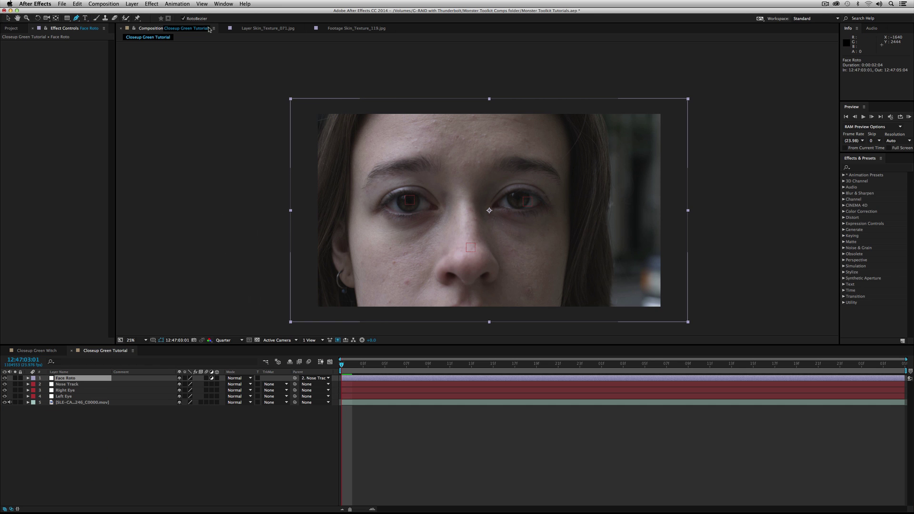
click(193, 19)
click(192, 19)
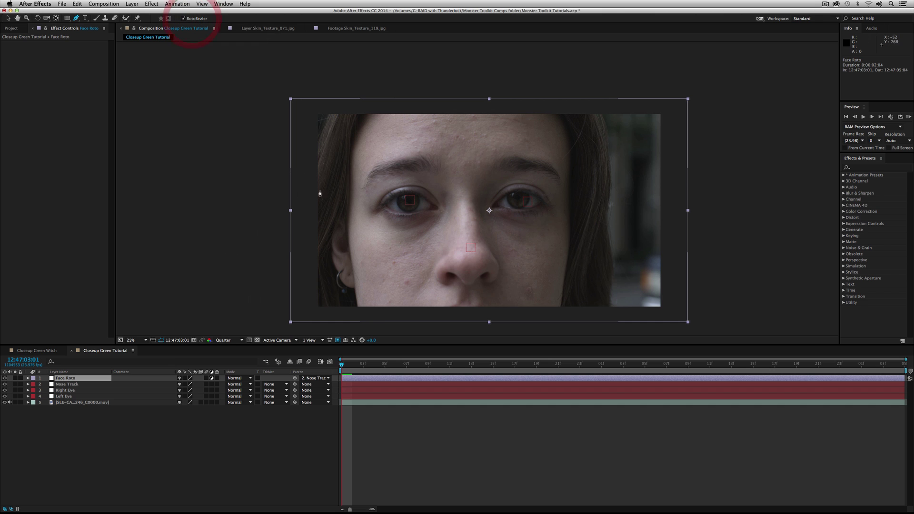
click(361, 315)
click(357, 305)
click(355, 288)
click(347, 285)
click(339, 278)
click(335, 266)
click(331, 251)
click(333, 233)
click(335, 218)
click(345, 219)
click(350, 202)
click(349, 155)
click(361, 128)
click(370, 111)
click(406, 85)
click(504, 71)
click(532, 94)
click(551, 110)
click(564, 129)
click(570, 154)
click(569, 182)
click(568, 210)
click(566, 257)
click(564, 282)
click(561, 300)
click(561, 313)
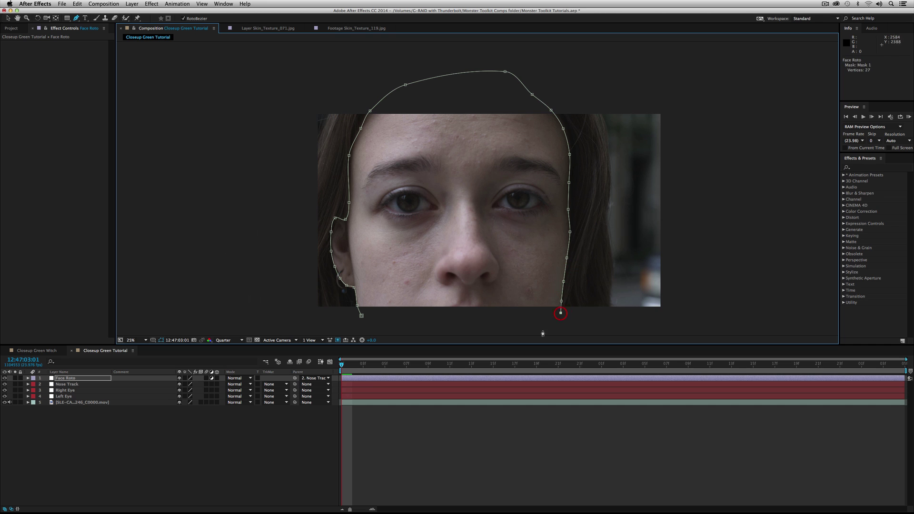
click(479, 329)
click(415, 318)
click(361, 316)
key(m)
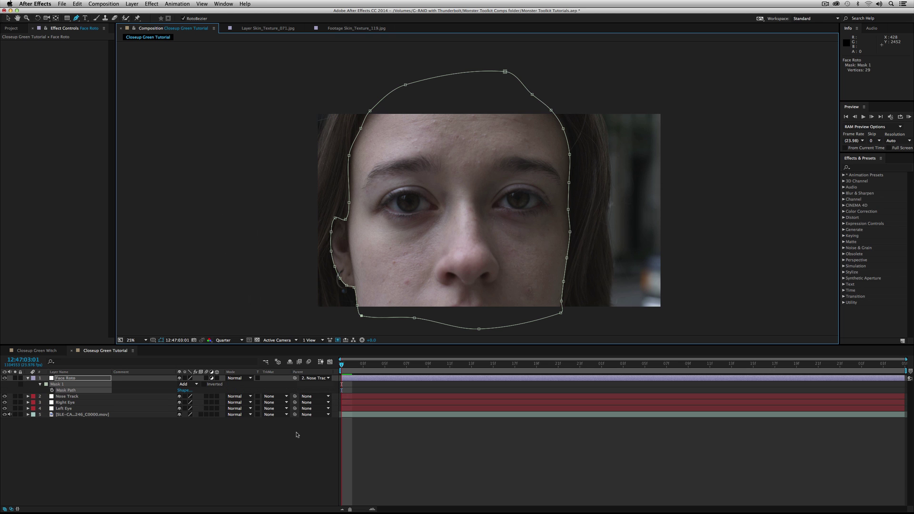
click(52, 390)
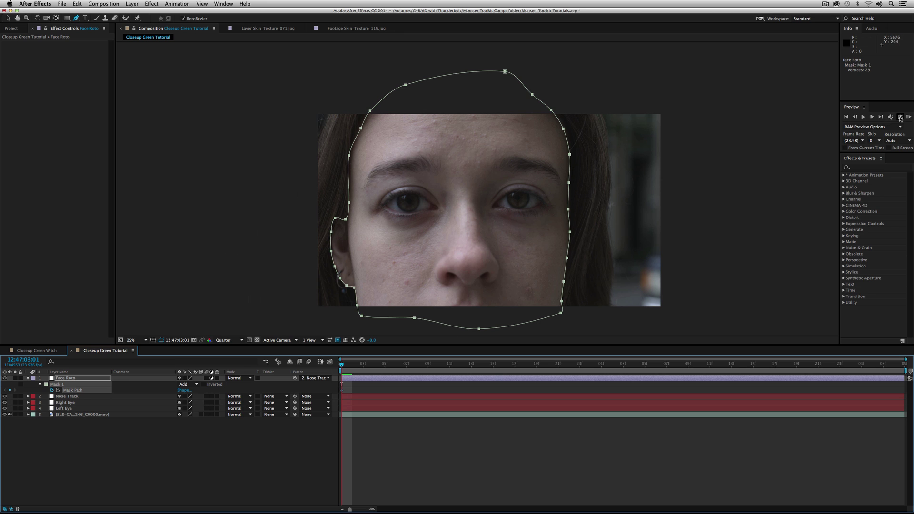
Step: Apply Hue/Saturation to Face Roto with Colorize enabled, Colorize Hue at 109° and Colorize Saturation at 13
click(76, 378)
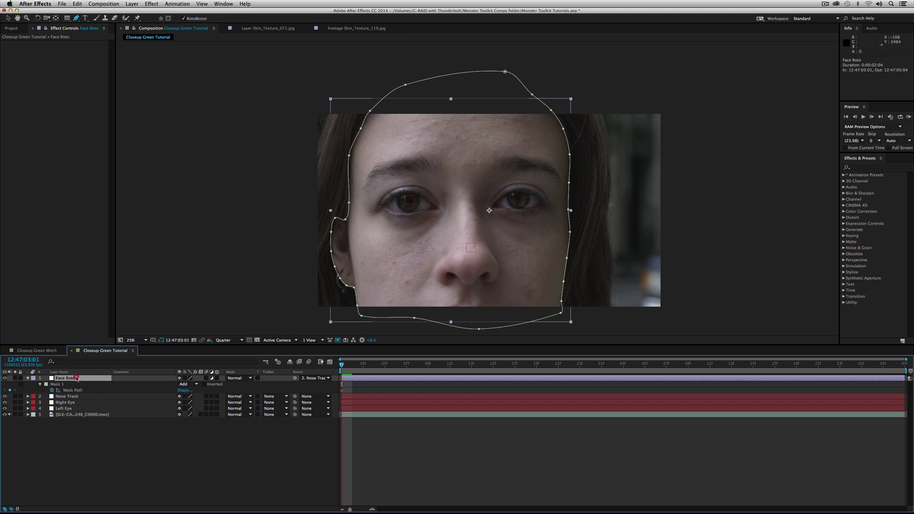
click(151, 3)
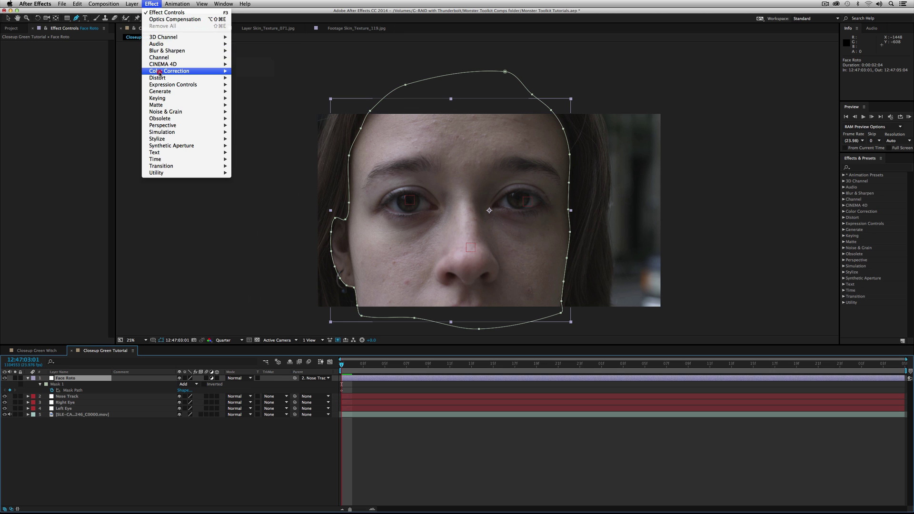
mouse_move(160, 72)
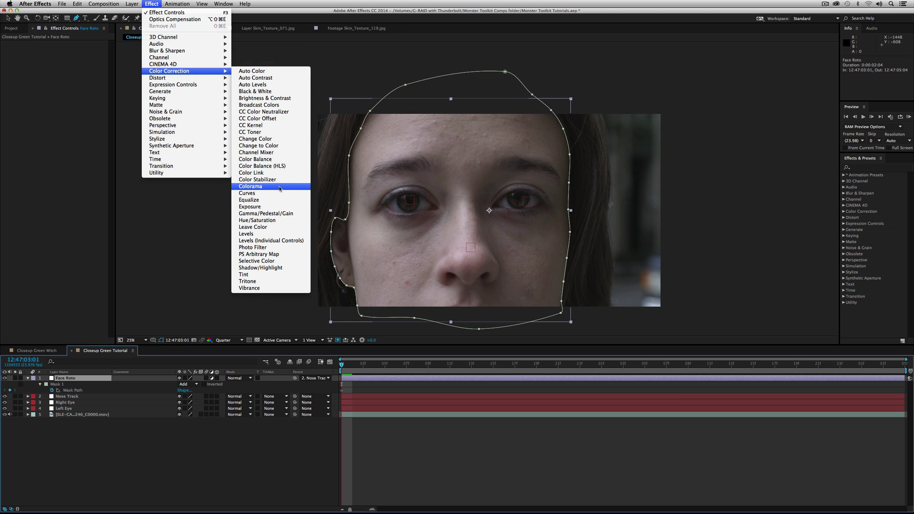
click(266, 220)
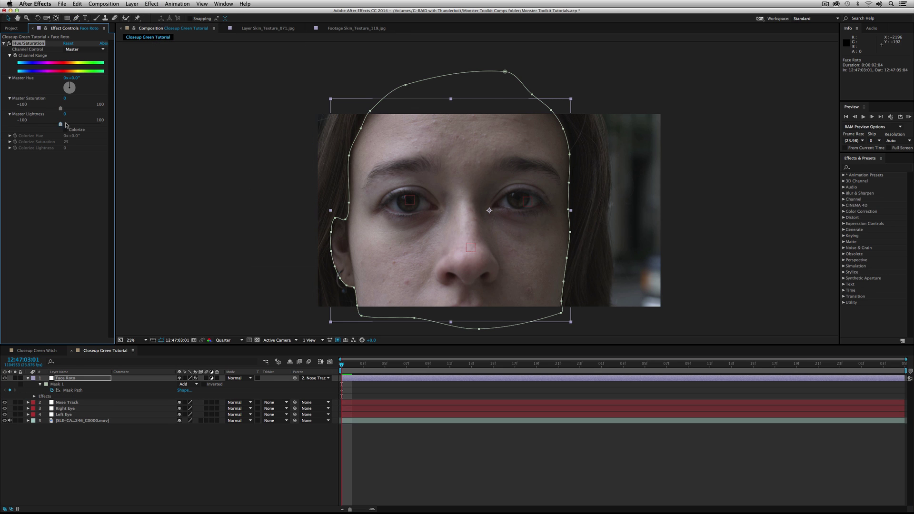
click(66, 129)
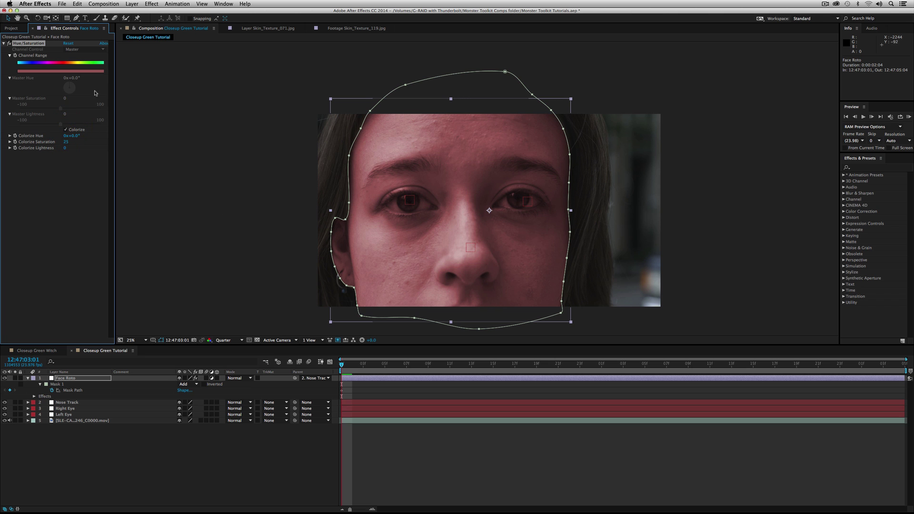
mouse_move(74, 138)
mouse_down()
mouse_move(118, 138)
mouse_move(54, 142)
mouse_move(61, 143)
mouse_up()
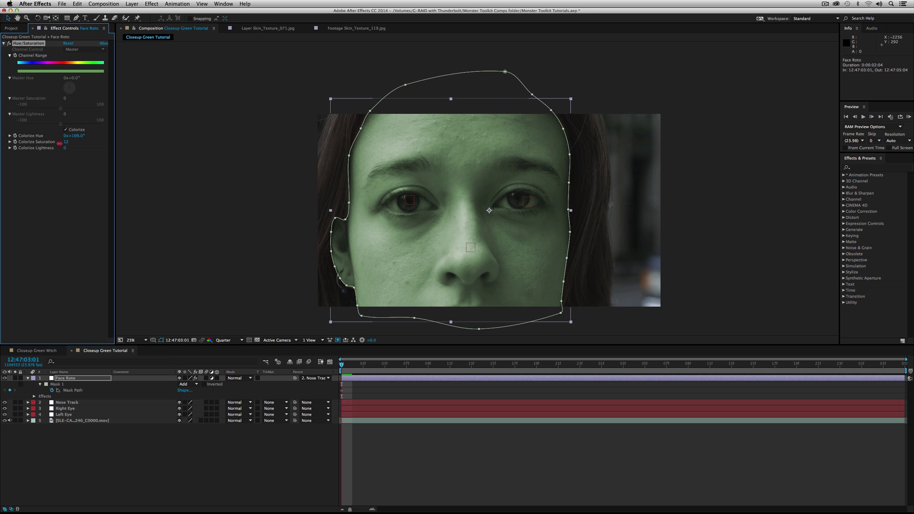
Step: Set Face Roto's blending mode to Multiply and play a RAM preview of the tracked mask
click(233, 378)
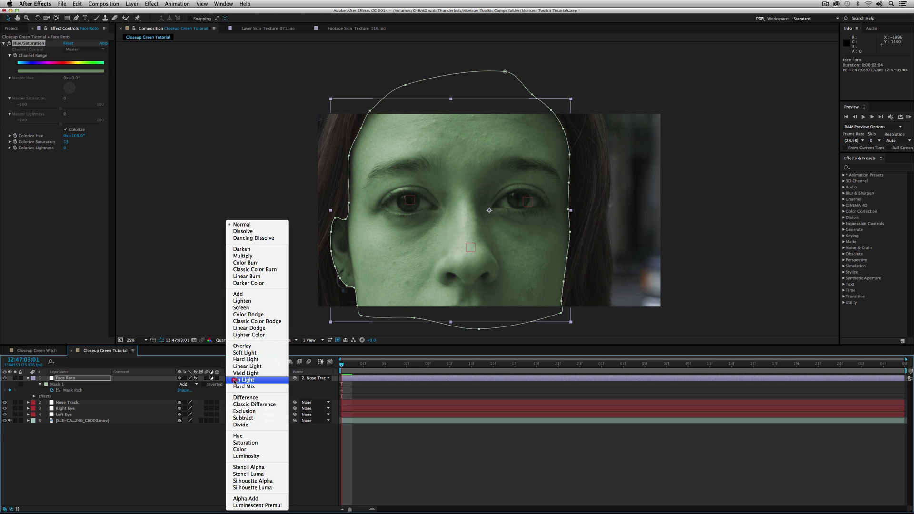
click(251, 256)
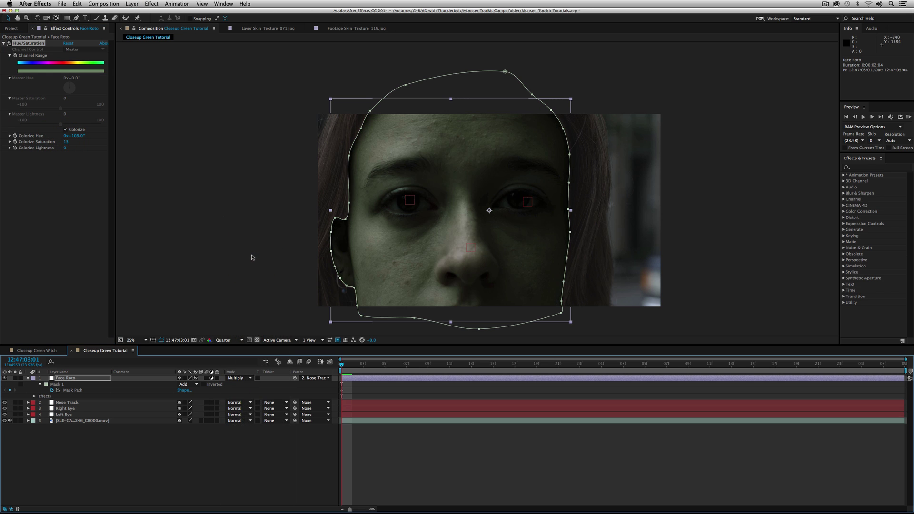
click(166, 459)
click(910, 117)
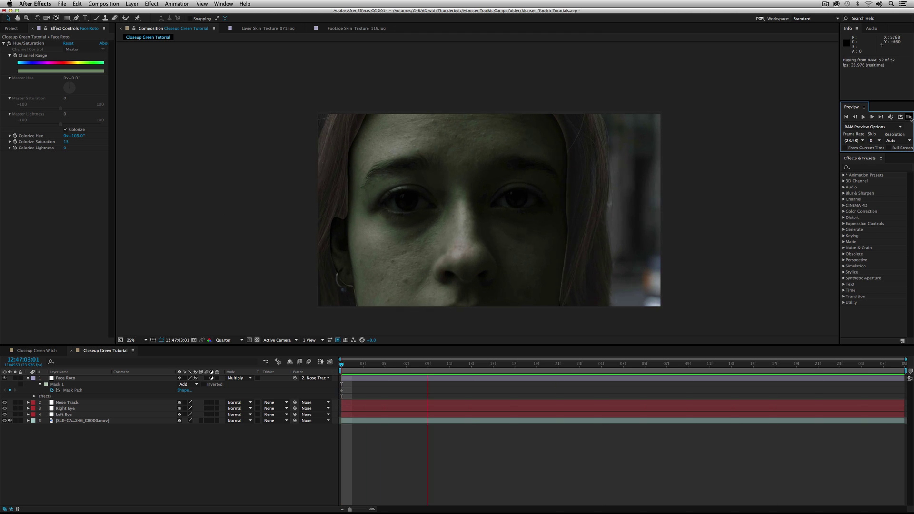
key(space)
Step: Go to the last frame, 12:47:05:04, and move the Face Roto mask points beside the temple opposite the visible ear to fit the face
drag(707, 366, 913, 364)
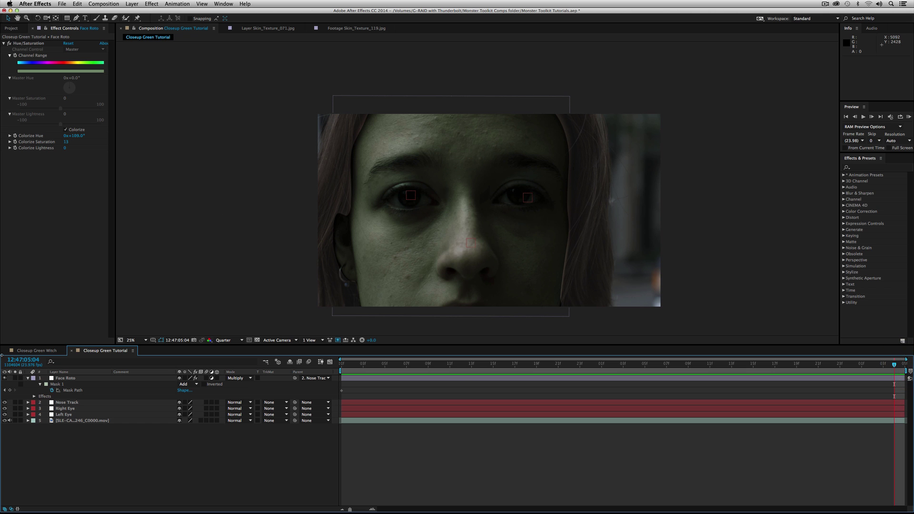
click(76, 378)
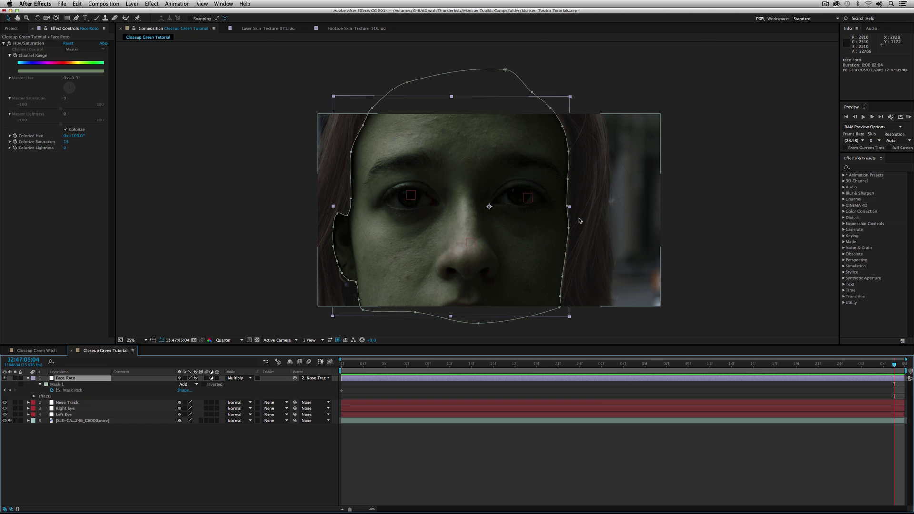
scroll(581, 221, up, 2)
key(space)
drag(623, 217, 535, 219)
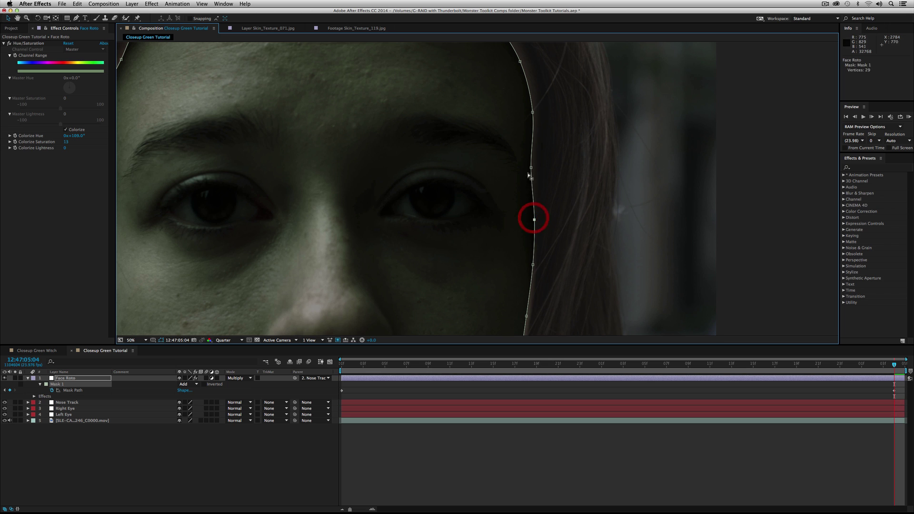
drag(531, 168, 538, 165)
drag(533, 112, 455, 150)
Step: Adjust the mask points down the cheek opposite the visible ear to follow the face edge at 12:47:05:04
key(space)
key(space)
drag(433, 265, 441, 114)
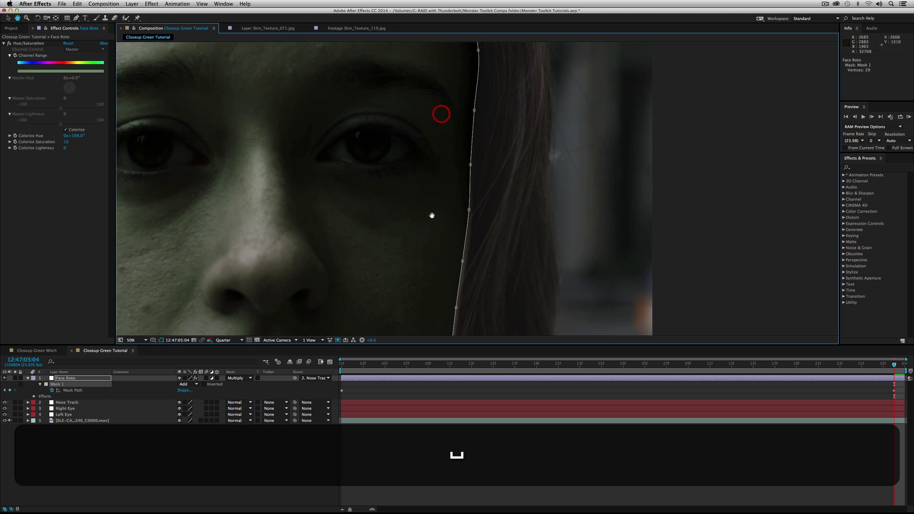
drag(432, 206, 439, 112)
drag(471, 167, 474, 166)
drag(464, 213, 467, 211)
drag(459, 251, 465, 252)
Step: Refit the mask points along the jaw below the visible ear and around the ear's outline at 12:47:05:04
key(space)
drag(341, 243, 591, 224)
drag(315, 262, 308, 241)
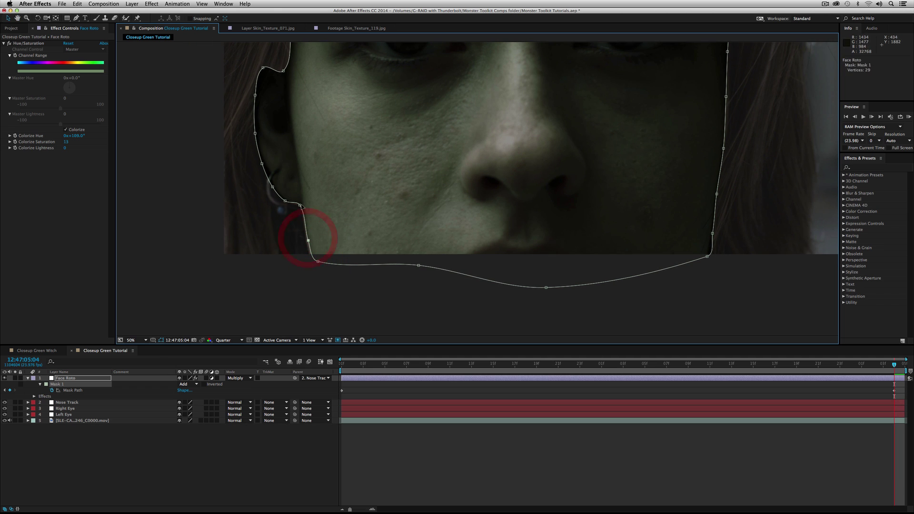
drag(300, 206, 286, 200)
click(300, 205)
drag(273, 187, 265, 164)
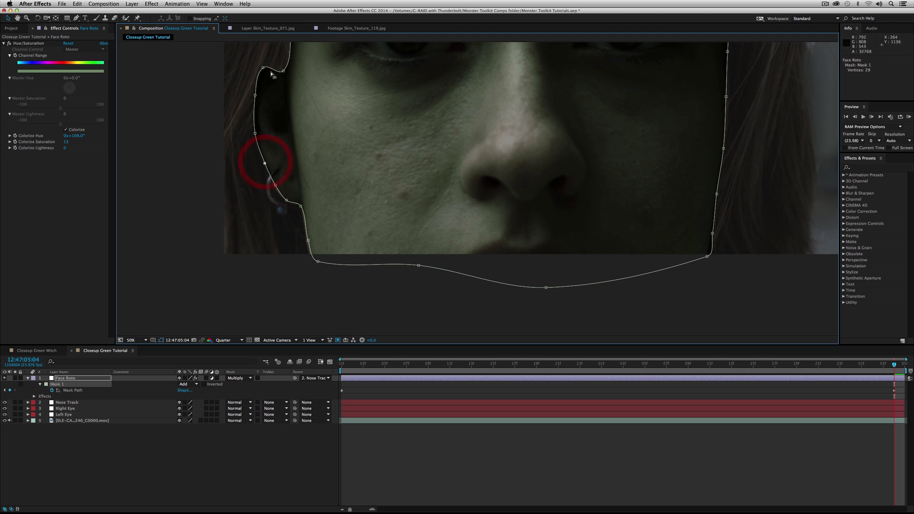
drag(263, 71, 306, 172)
Step: Adjust the mask points along the temple and hairline above the visible ear, and check the rest of the outline down to the chin
key(space)
drag(306, 128, 284, 194)
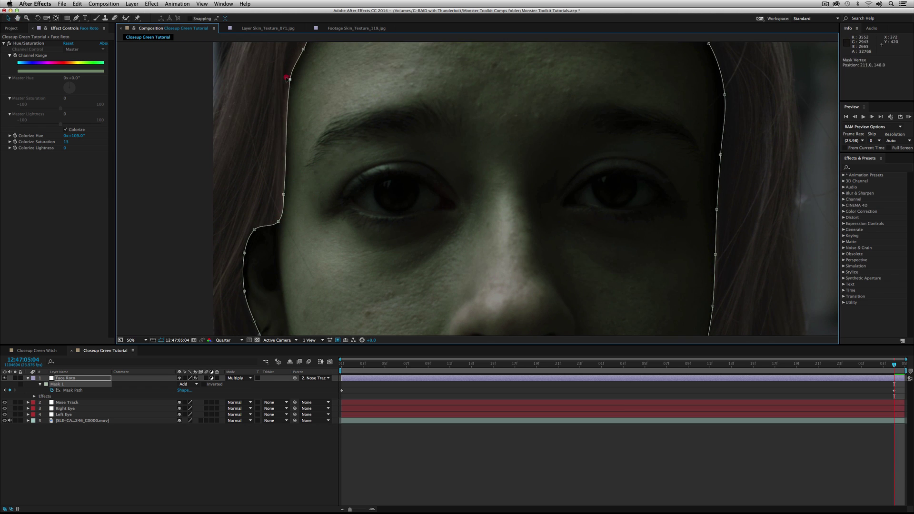
key(space)
drag(337, 81, 327, 184)
drag(292, 155, 287, 153)
scroll(470, 221, down, 2)
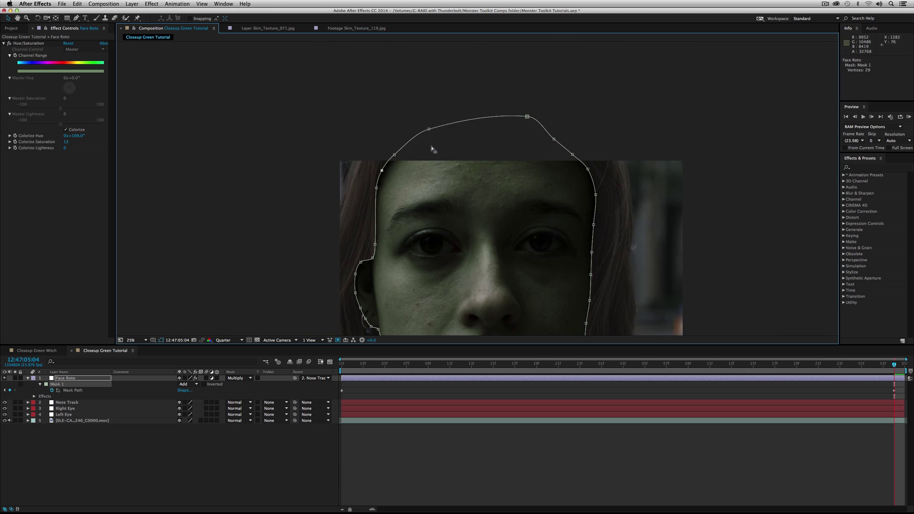
key(space)
drag(470, 220, 435, 200)
scroll(435, 200, up, 2)
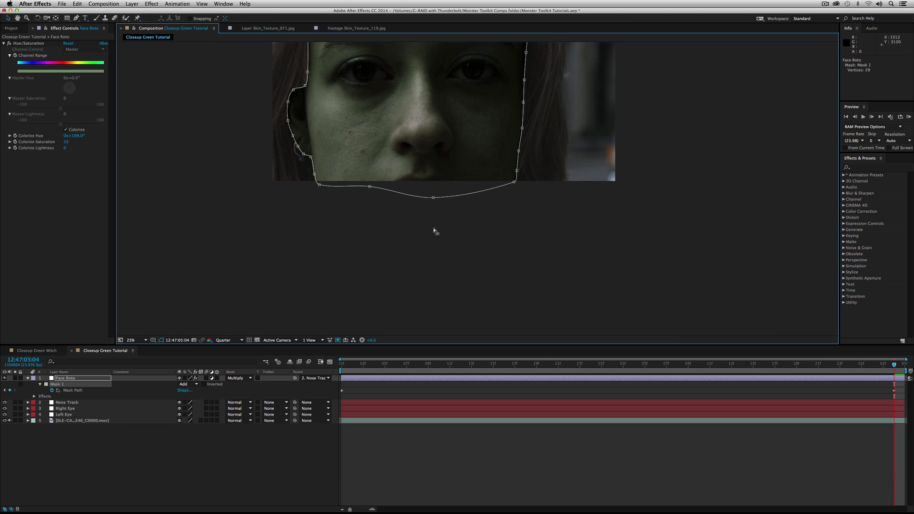
Step: Set the feather of the Face Roto layer's mask to 35 pixels
drag(427, 142, 426, 225)
click(82, 380)
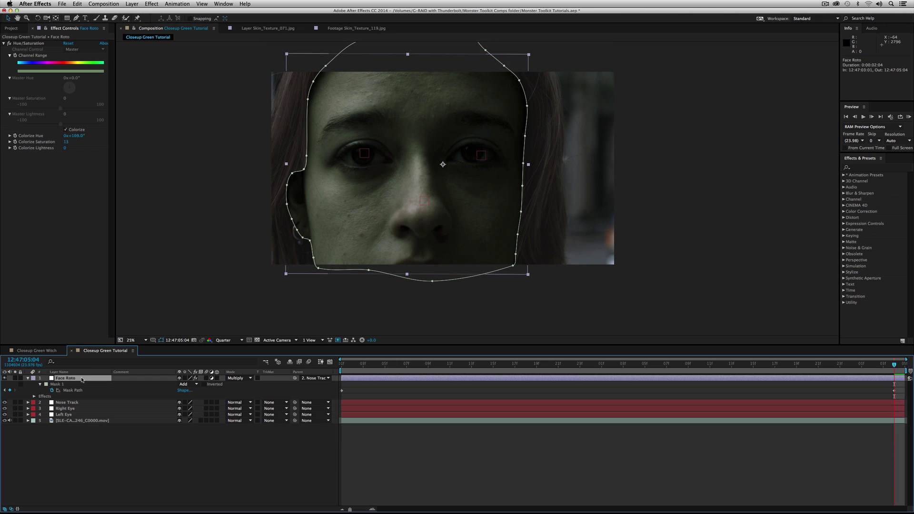
key(f)
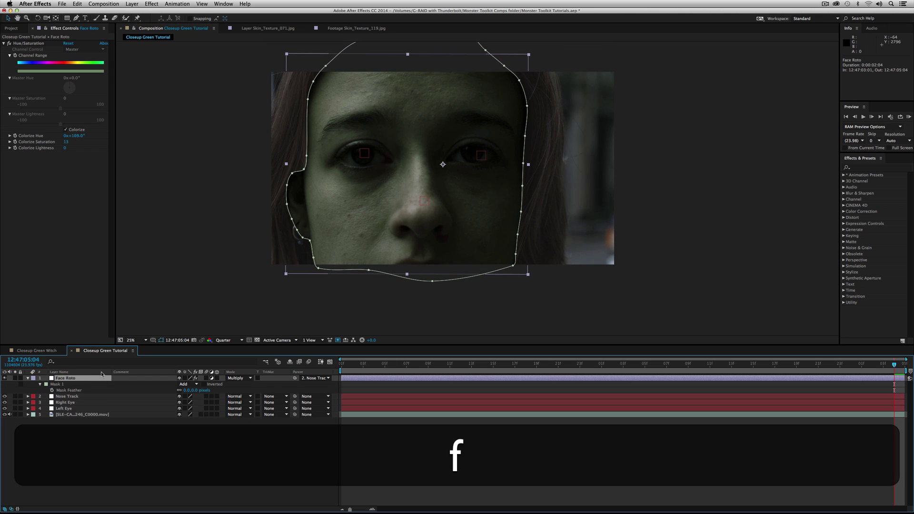
drag(190, 390, 190, 390)
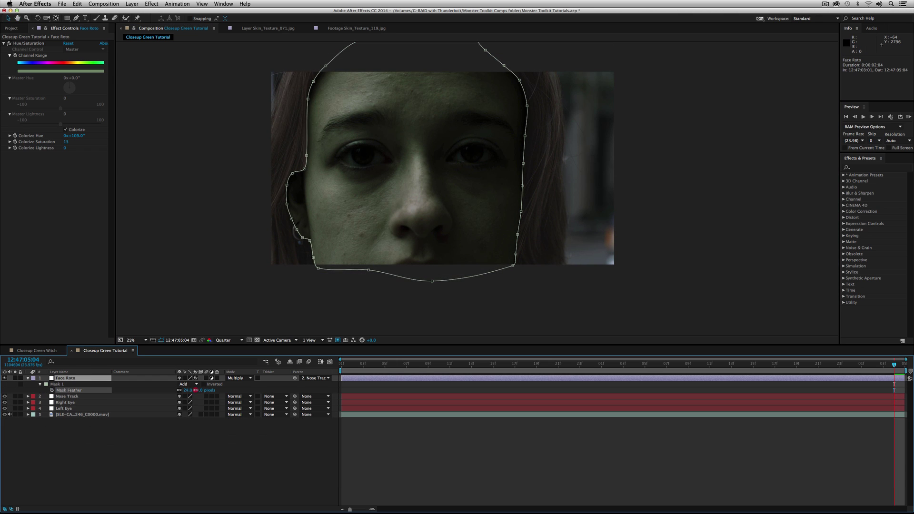
click(185, 469)
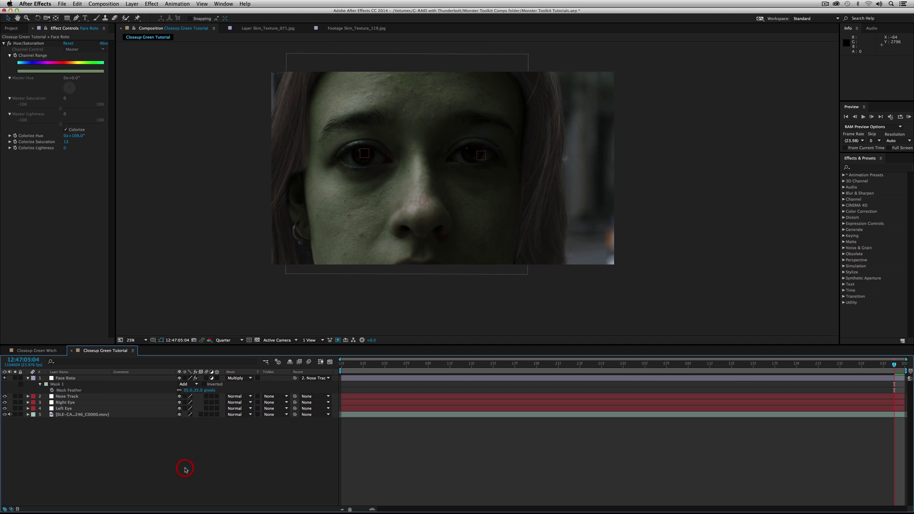
Step: Go to 12:47:03:17 and move the Face Roto mask points down the cheek opposite the visible ear outward to the face edge
drag(790, 366, 515, 367)
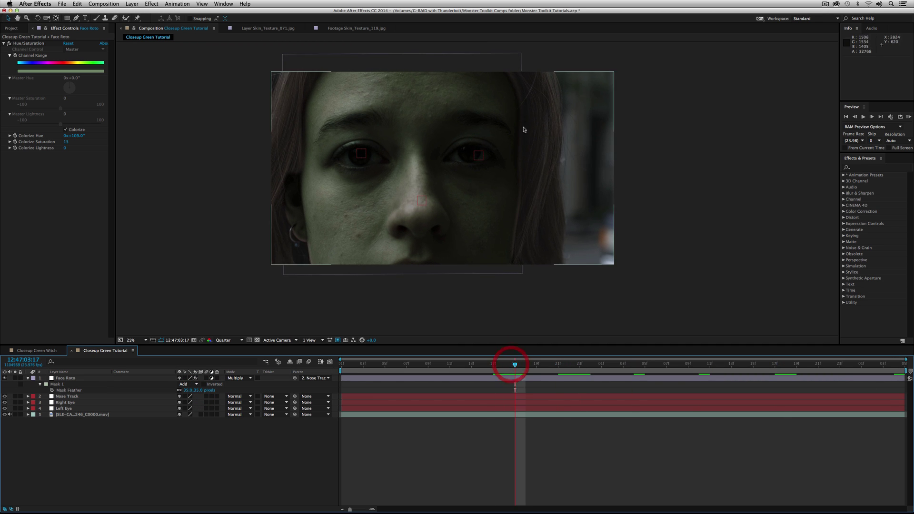
click(68, 379)
scroll(518, 194, up, 2)
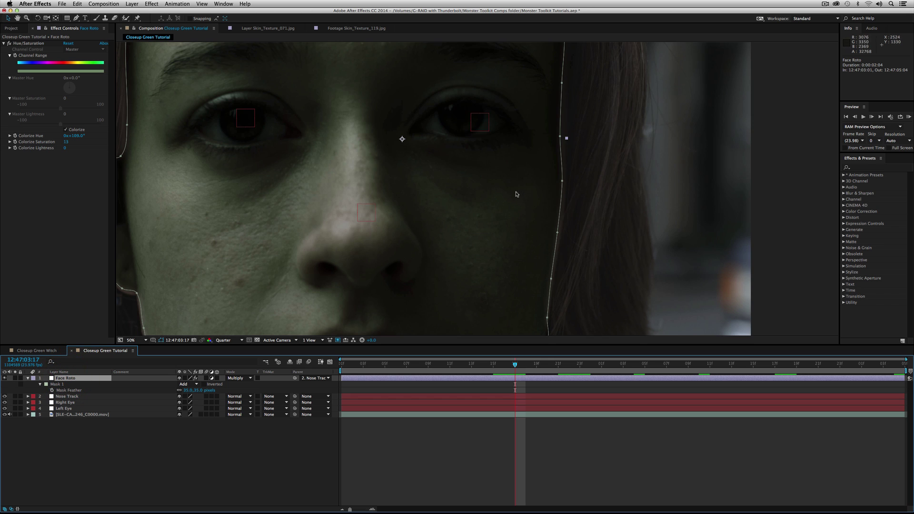
drag(563, 181, 566, 181)
drag(558, 232, 562, 231)
drag(551, 279, 556, 278)
click(551, 318)
Step: Move the mask points along the temple and upper hairline opposite the visible ear outward to fit the face at 12:47:03:17
key(space)
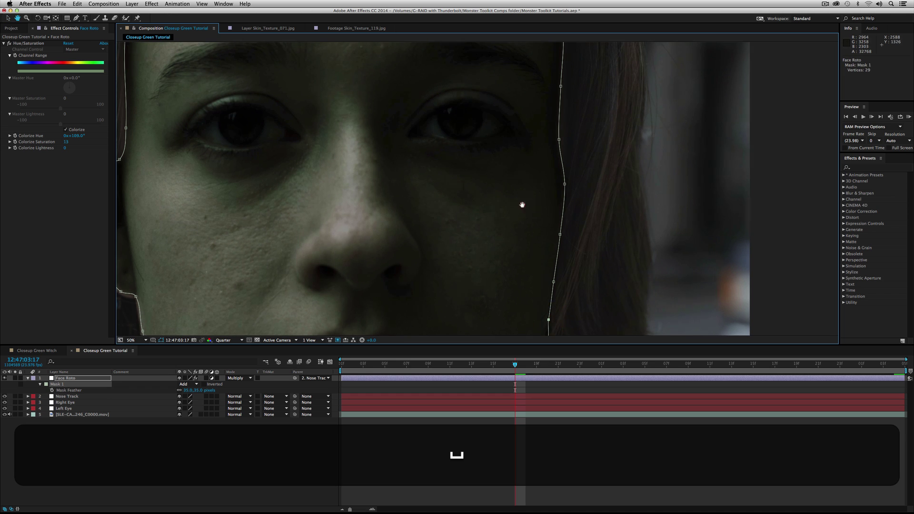
drag(523, 204, 470, 294)
drag(505, 238, 510, 239)
drag(505, 187, 513, 182)
drag(492, 78, 498, 73)
click(506, 130)
drag(509, 130, 515, 124)
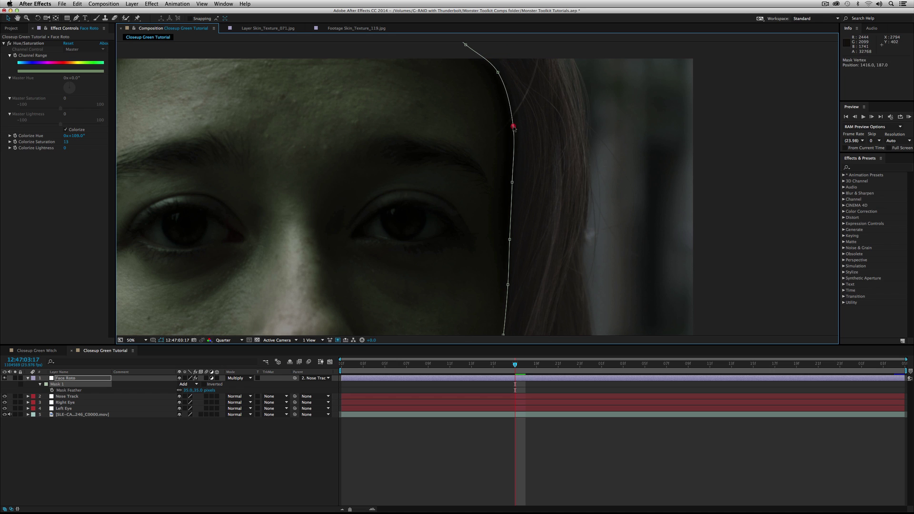
Step: Adjust the mask points around the bottom of the visible ear at 12:47:03:17 and deselect the mask
key(comma)
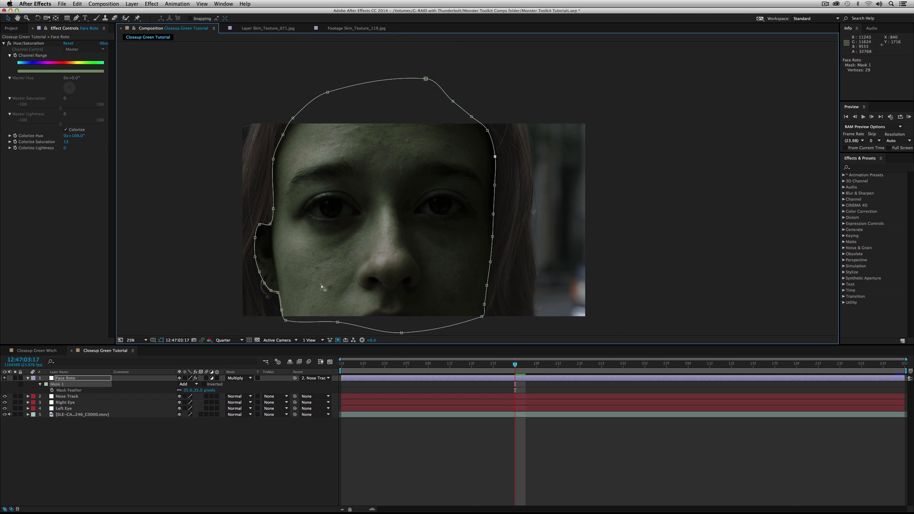
drag(280, 296, 279, 296)
click(271, 292)
click(243, 484)
Step: Check the mask at 12:47:04:11 and set the Face Roto Mask Expansion to 11 pixels
drag(427, 368, 710, 366)
click(79, 378)
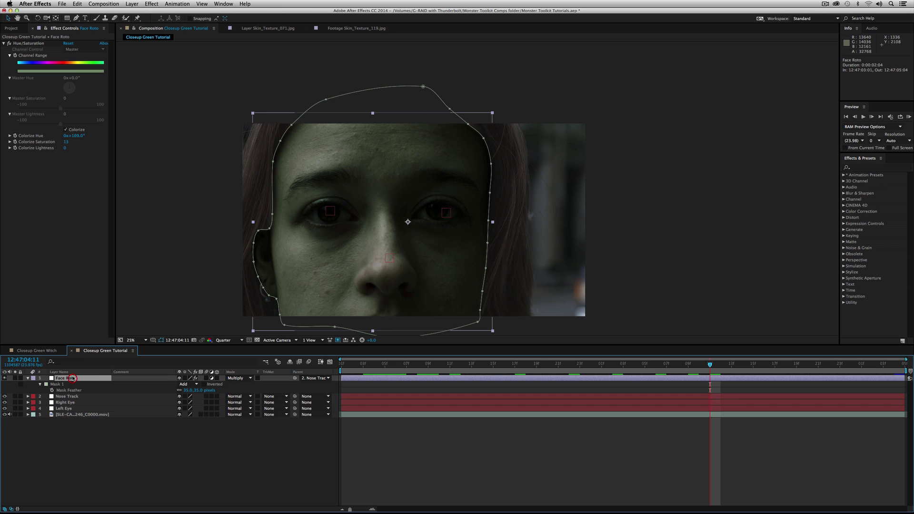
key(m)
key(m)
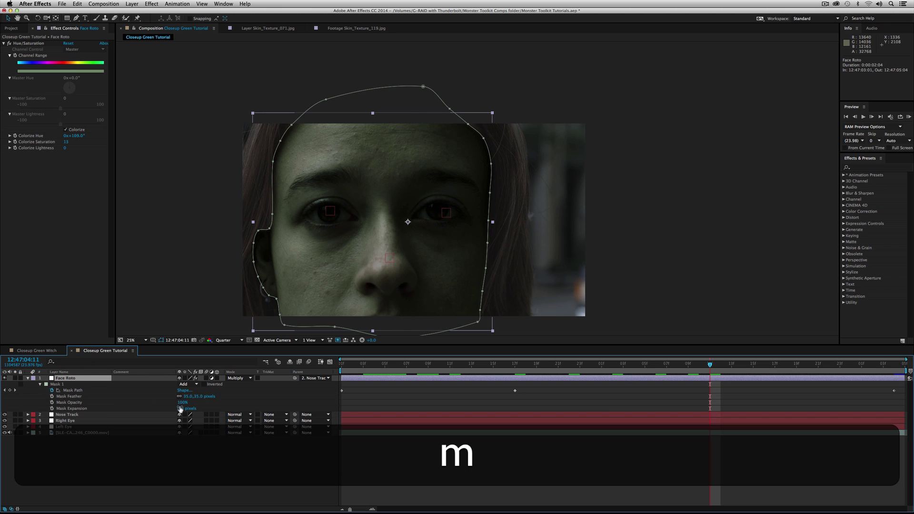
drag(180, 409, 183, 410)
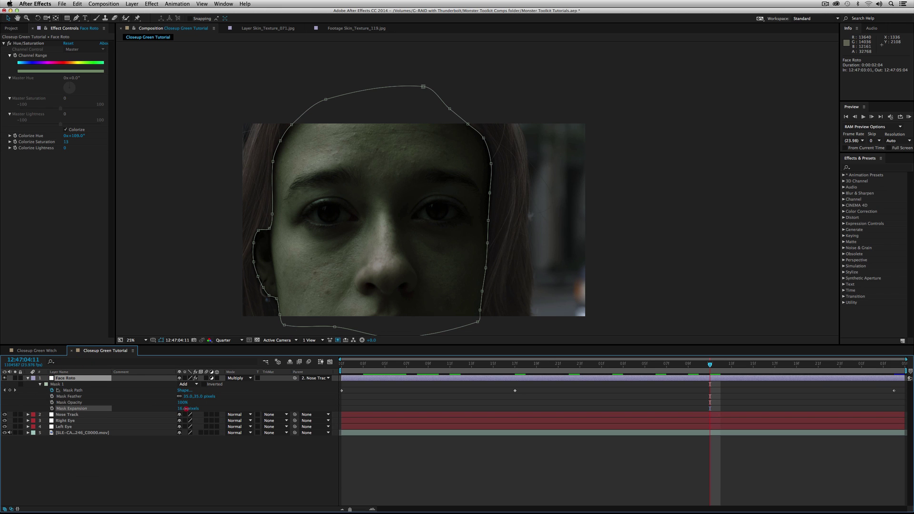
click(172, 461)
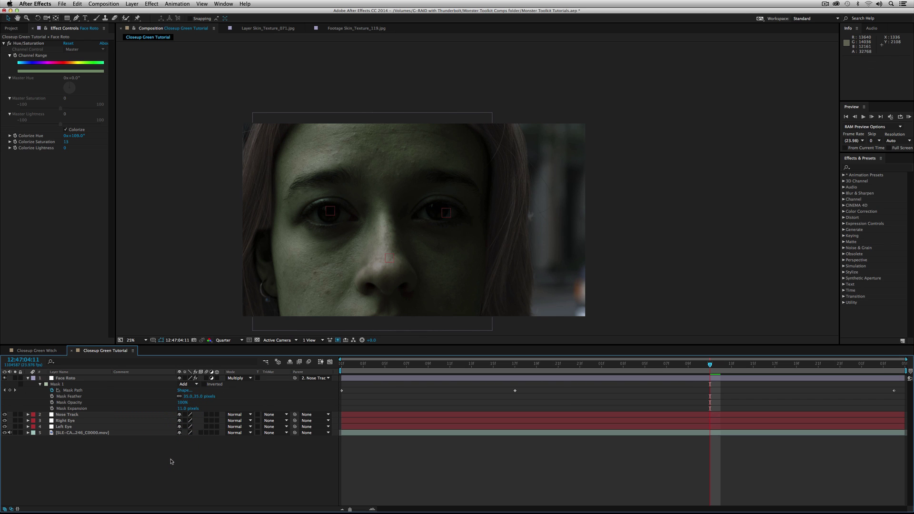
Step: Play a RAM preview of the shot to check the green face roto in motion
click(909, 117)
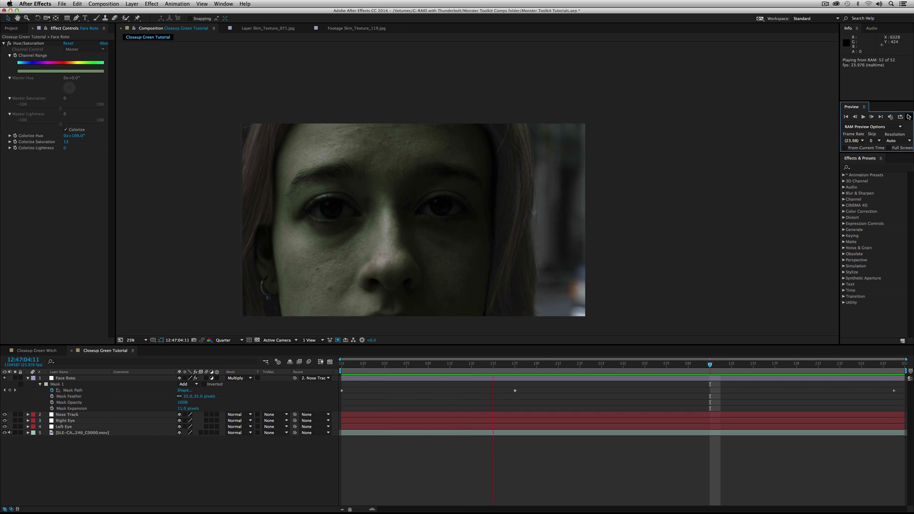
key(space)
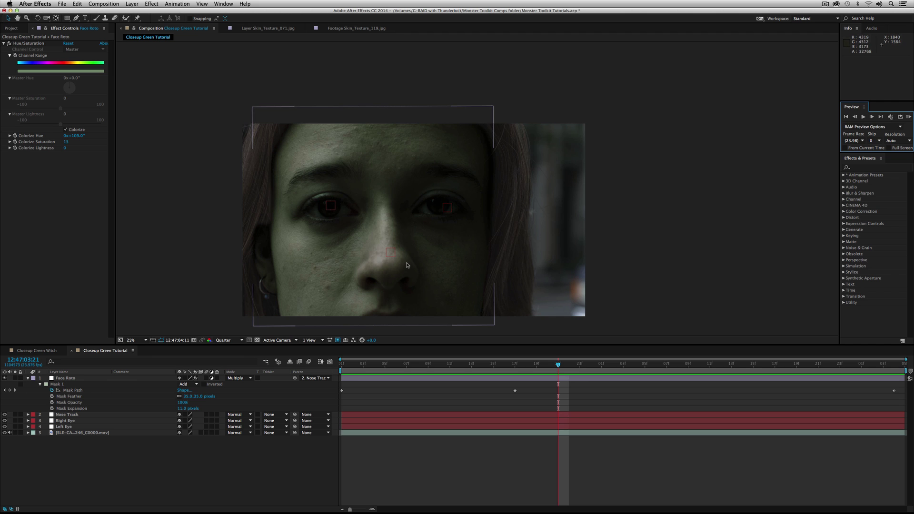
click(215, 479)
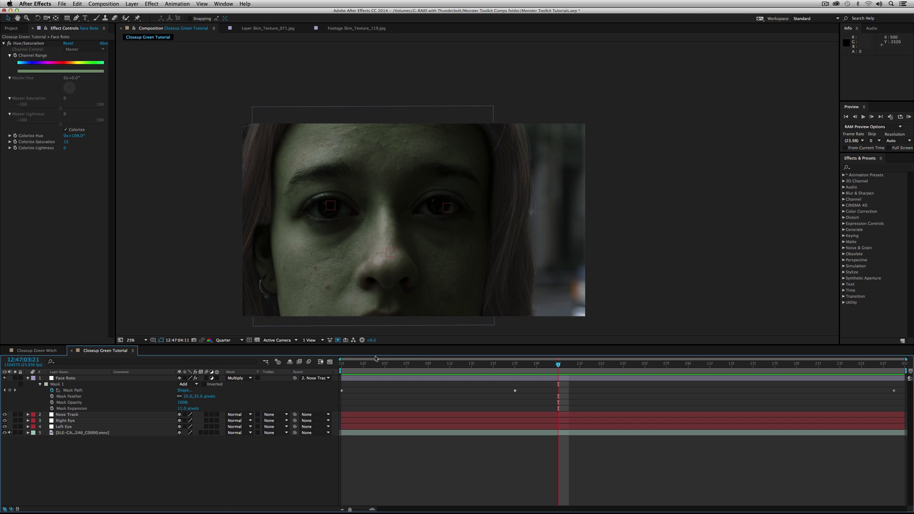
Step: Examine the Skin_Texture_119.jpg and Skin_Texture_071.jpg footage and the finished look in the Closeup Green Witch composition
click(14, 28)
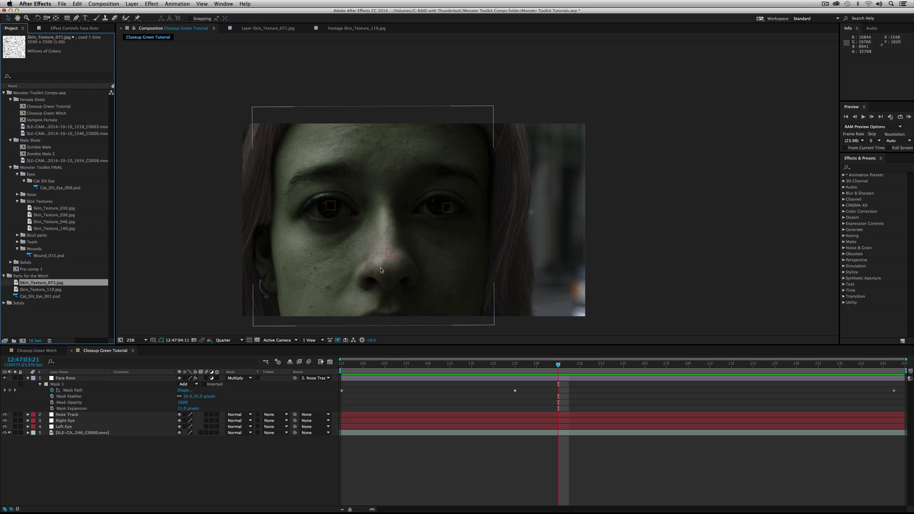
click(44, 290)
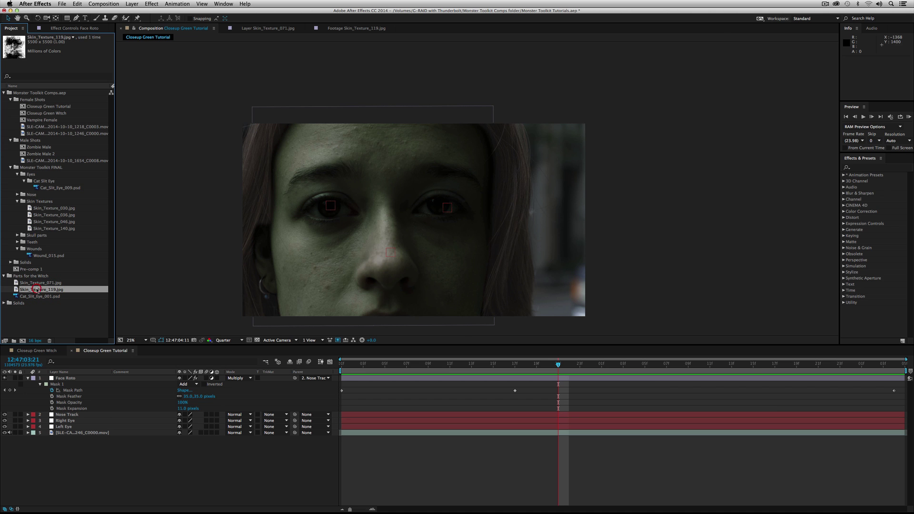
double_click(36, 290)
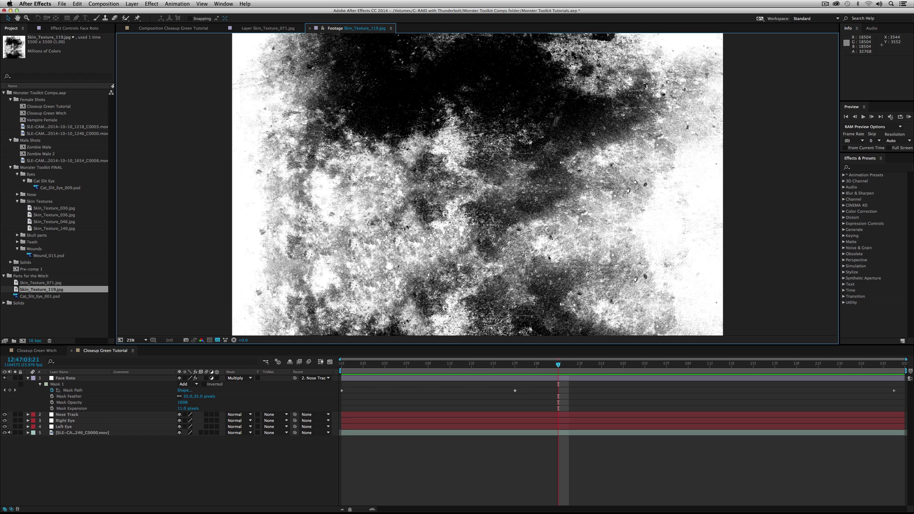
click(51, 284)
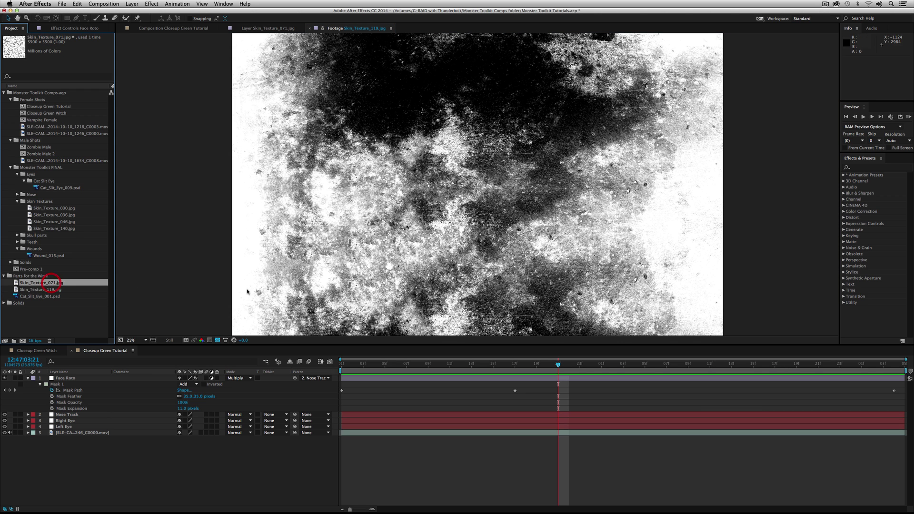
double_click(46, 283)
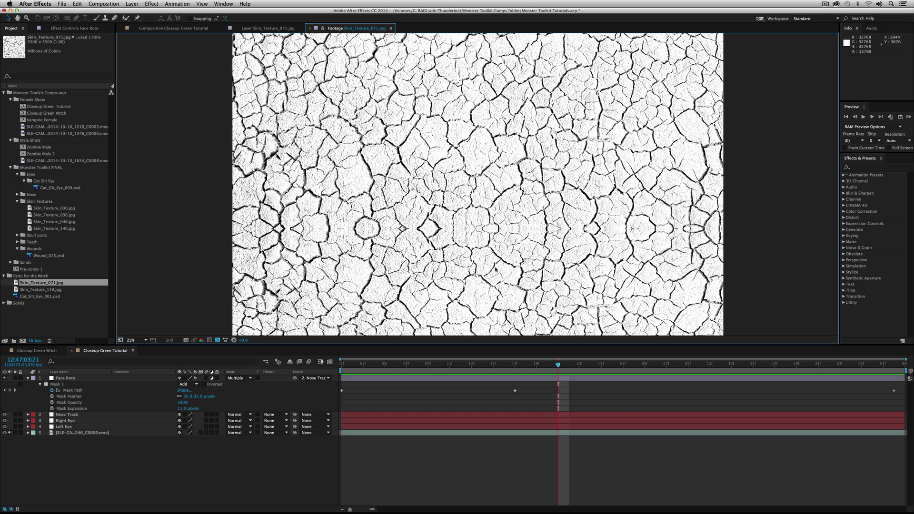
click(40, 351)
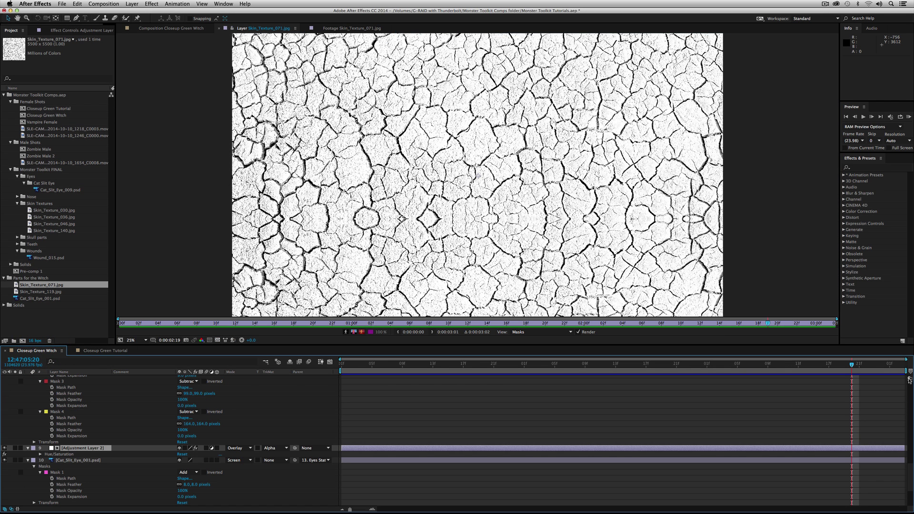
click(910, 380)
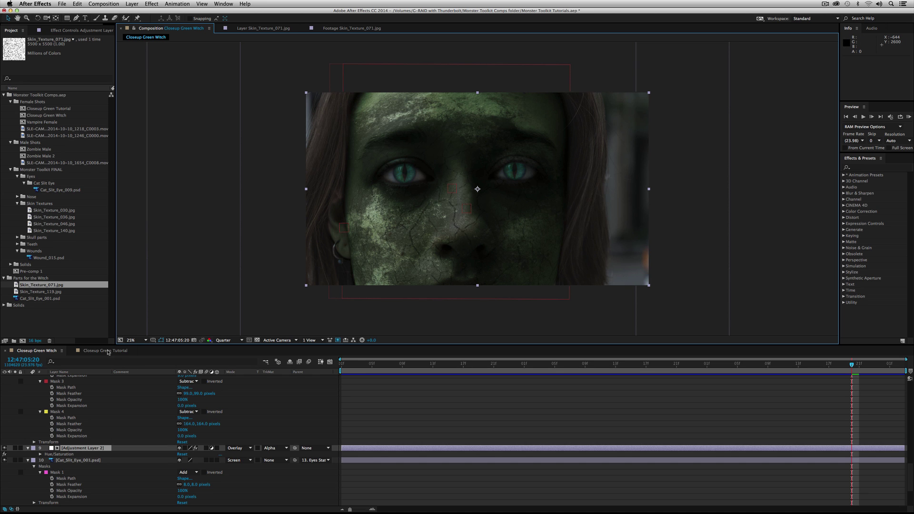
Step: Add Skin_Texture_119.jpg to the Closeup Green Tutorial composition as the layer above Face Roto
click(107, 351)
click(46, 290)
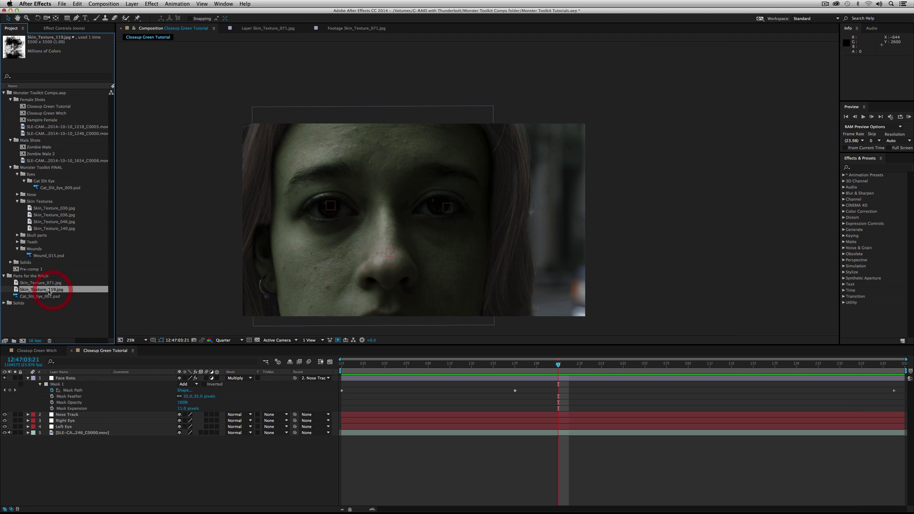
drag(43, 292, 69, 381)
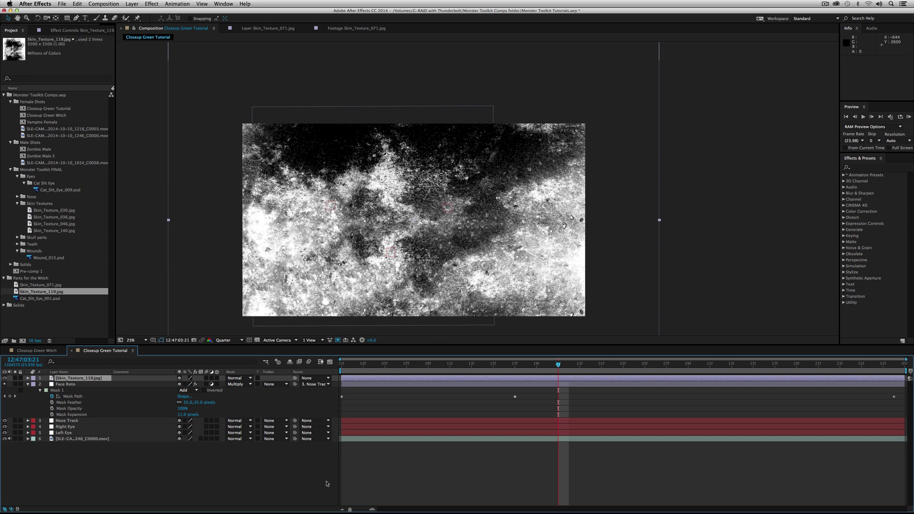
click(191, 476)
Step: Try the Multiply blending mode on the skin texture layer and move the texture down over the face to about 1728, 2136
click(240, 379)
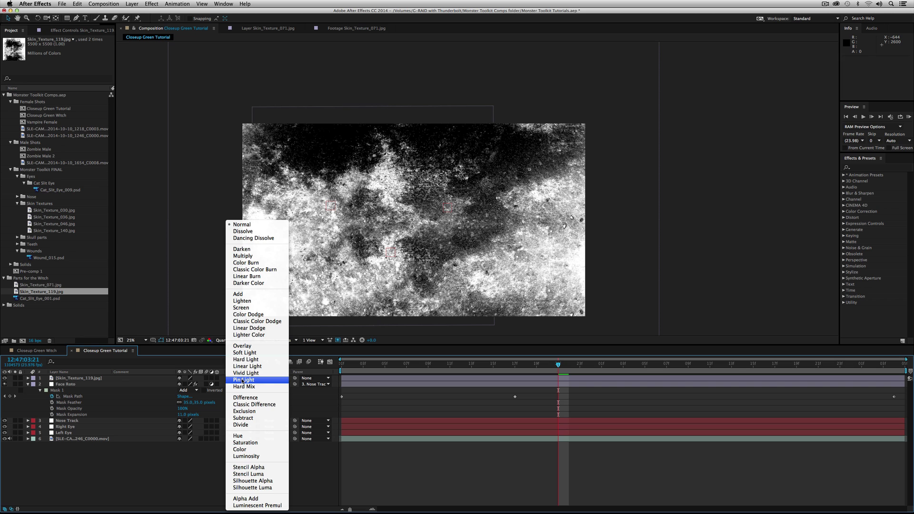
click(257, 256)
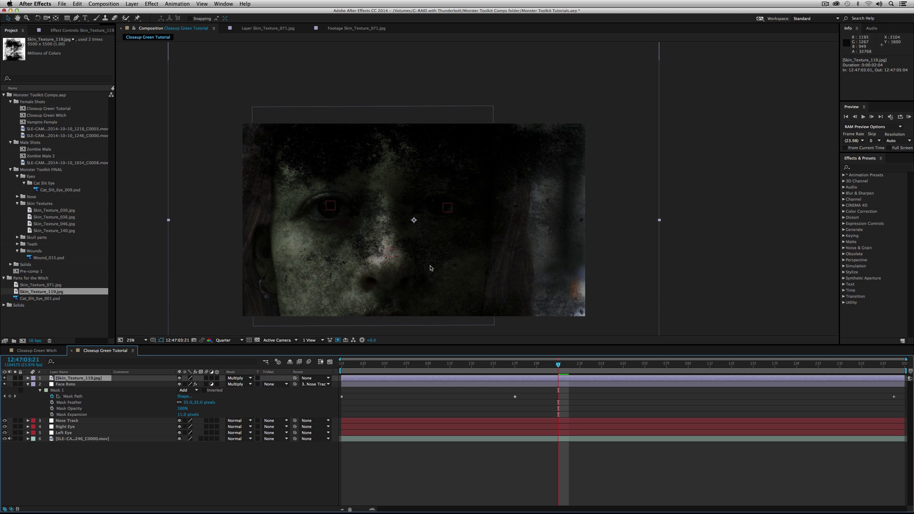
drag(419, 170, 403, 257)
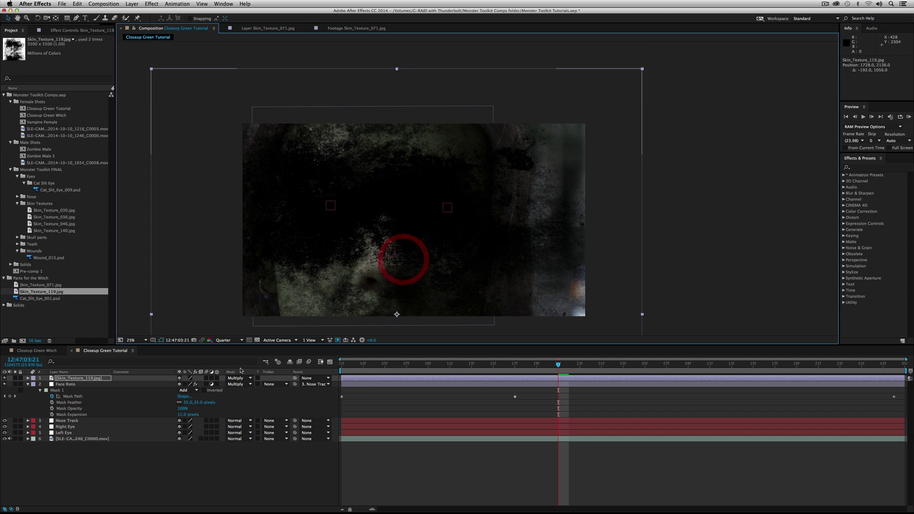
Step: Set the skin texture layer's blending mode to Overlay and reposition it over the face at about 1964, 916
click(238, 378)
click(241, 345)
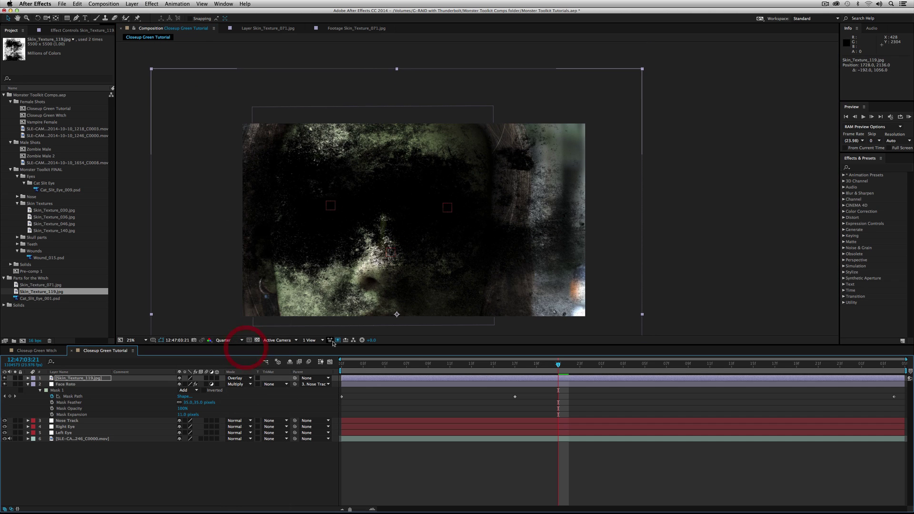
drag(345, 262, 373, 122)
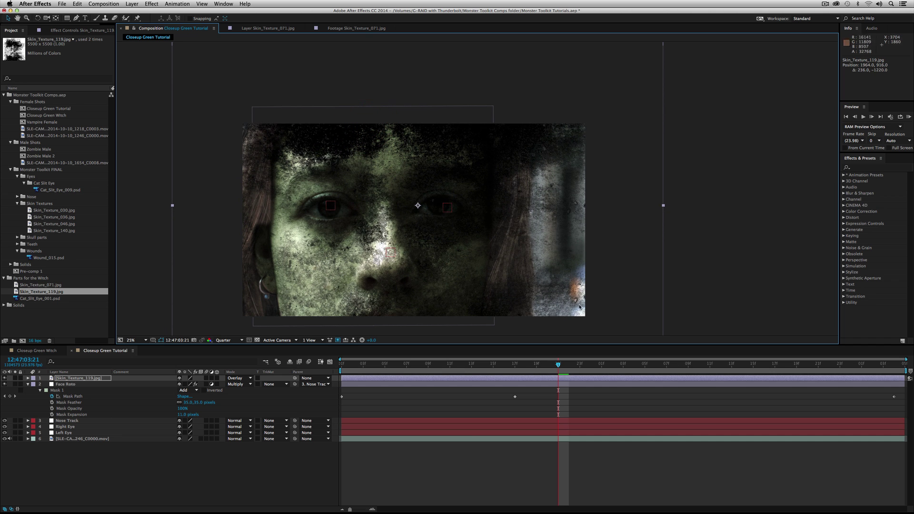
Step: Parent the Skin_Texture_119.jpg layer to Nose Track at 12:47:03:15 and play the shot to check that it follows
drag(472, 364, 491, 360)
click(101, 380)
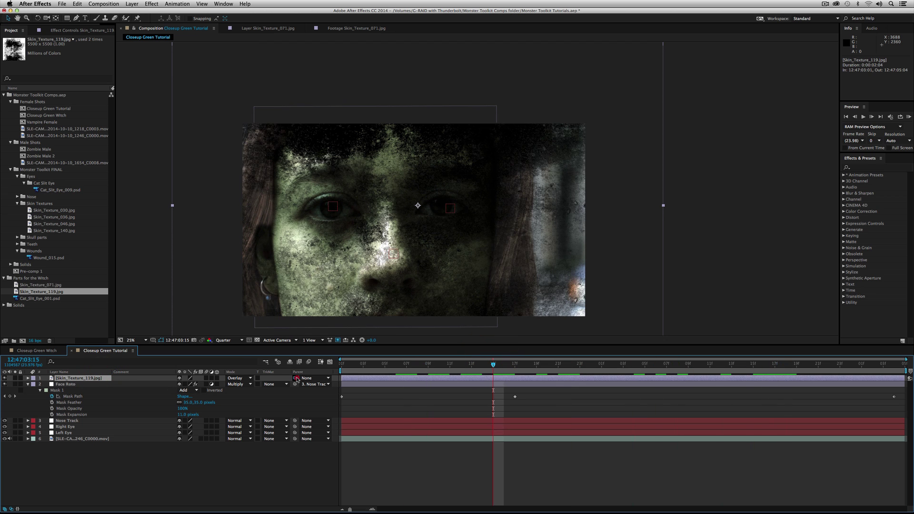
drag(296, 378, 67, 422)
key(space)
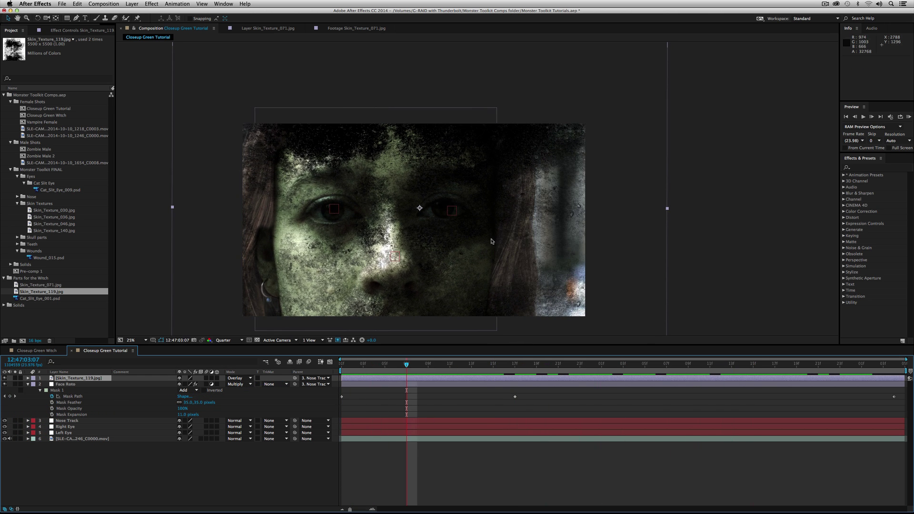
Step: Duplicate Face Roto, place the copy above the skin texture, and delete the copy's Hue/Saturation effect
click(76, 385)
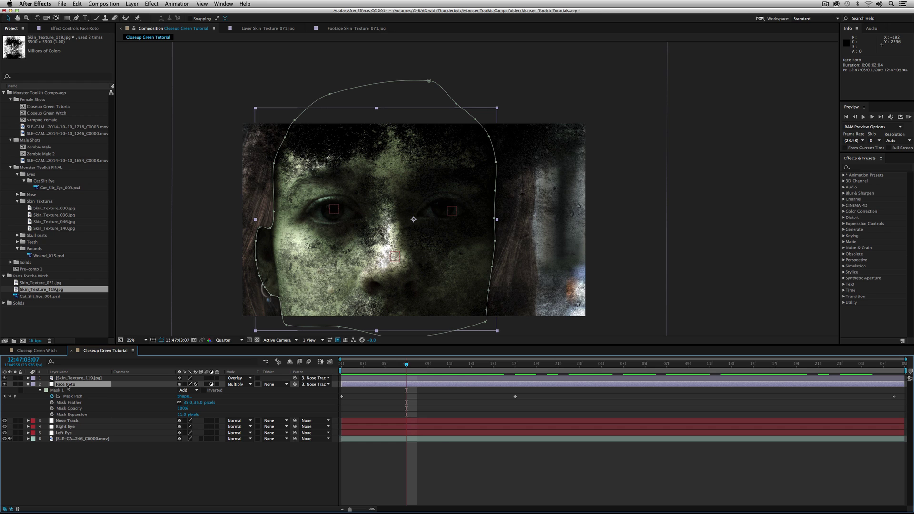
key(super+d)
drag(69, 379, 66, 376)
key(e)
click(62, 385)
key(Delete)
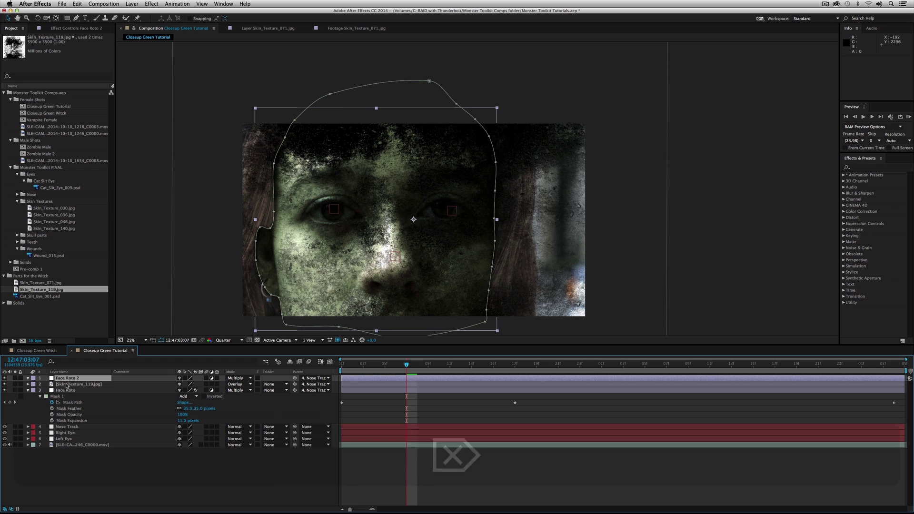
click(67, 385)
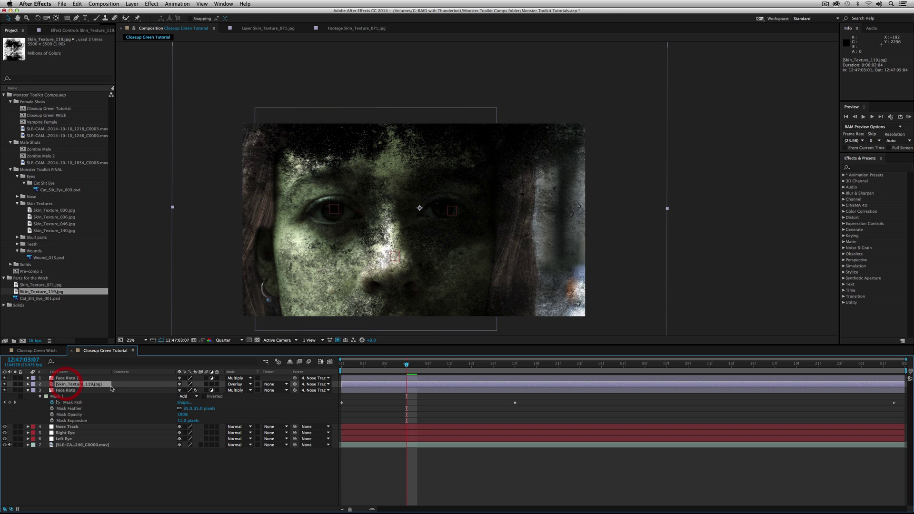
Step: Set the Skin_Texture_119.jpg layer's track matte to Alpha Matte "Face Roto 2"
click(278, 385)
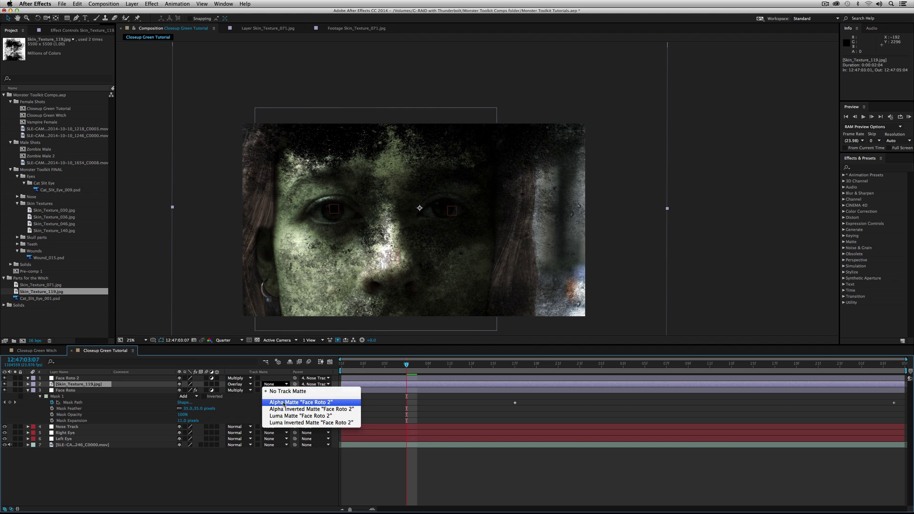
click(284, 403)
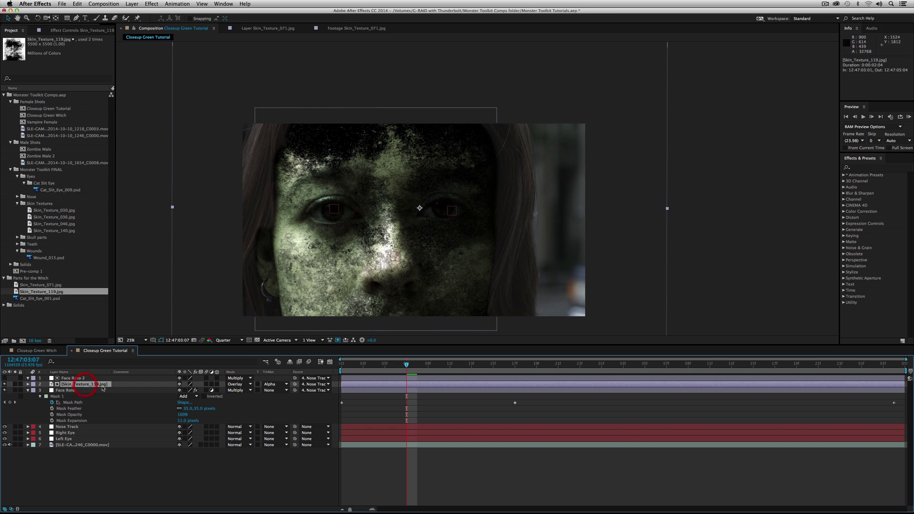
Step: Move the skin texture layer down the face to about 324.7, 367.7 and check it at 12:47:04:02
key(p)
drag(195, 390, 277, 409)
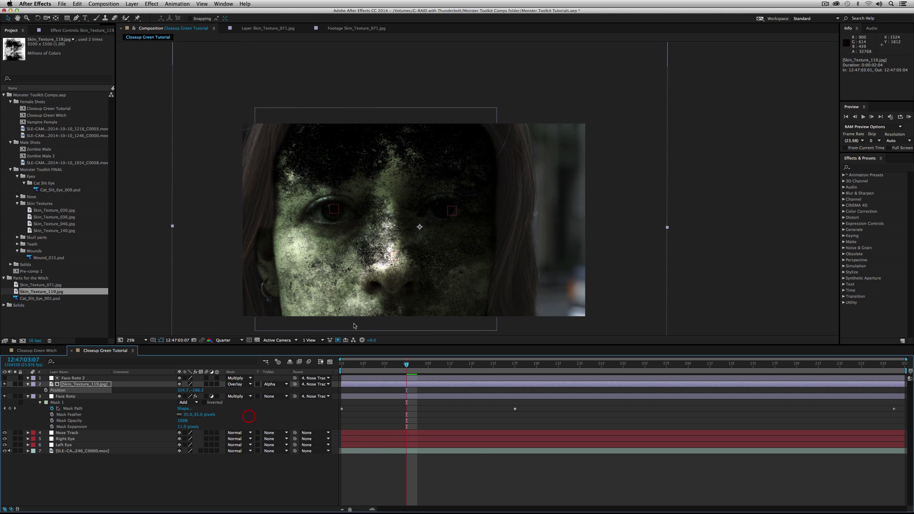
drag(198, 390, 362, 424)
drag(374, 364, 613, 413)
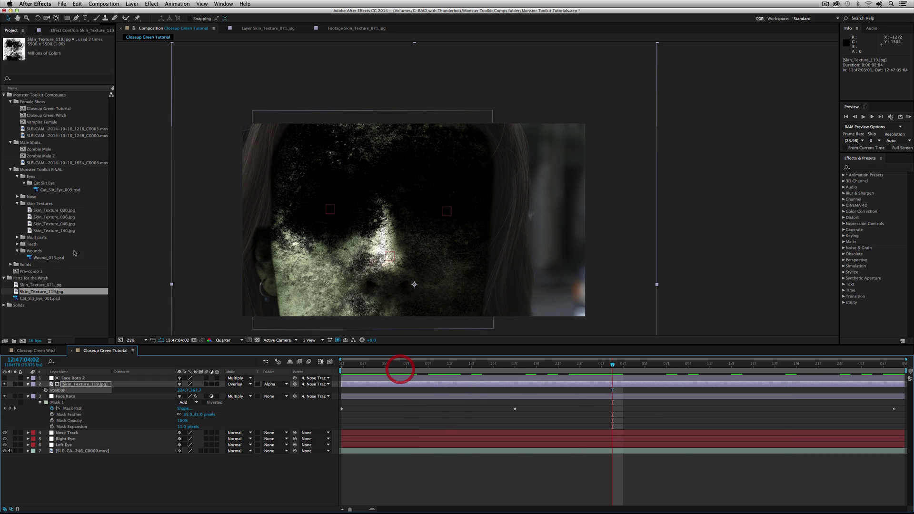
Step: Review the Nose Track, skin texture and Face Roto 2 layers and compare the layer names with their source names
click(70, 433)
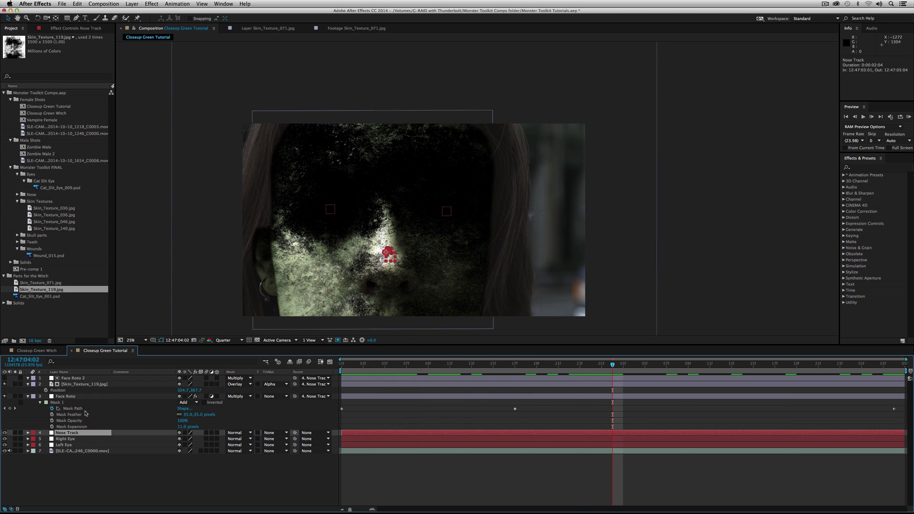
click(93, 385)
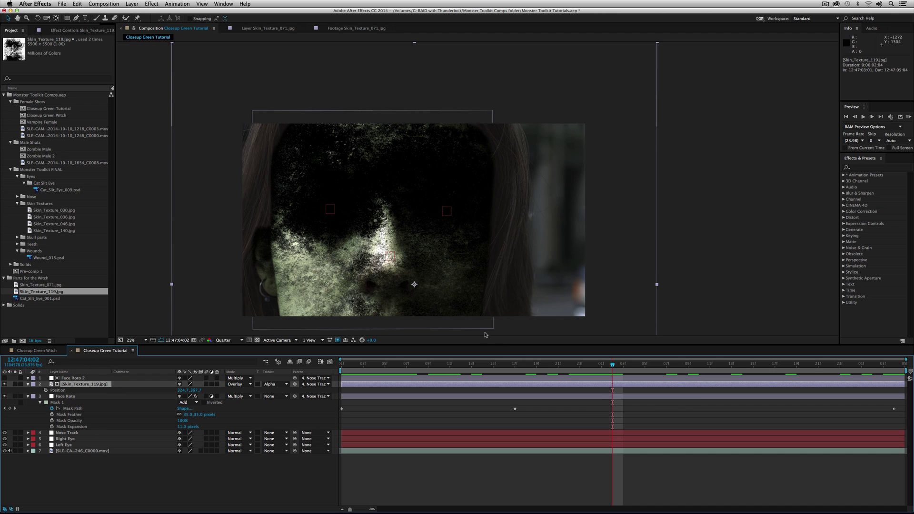
click(95, 378)
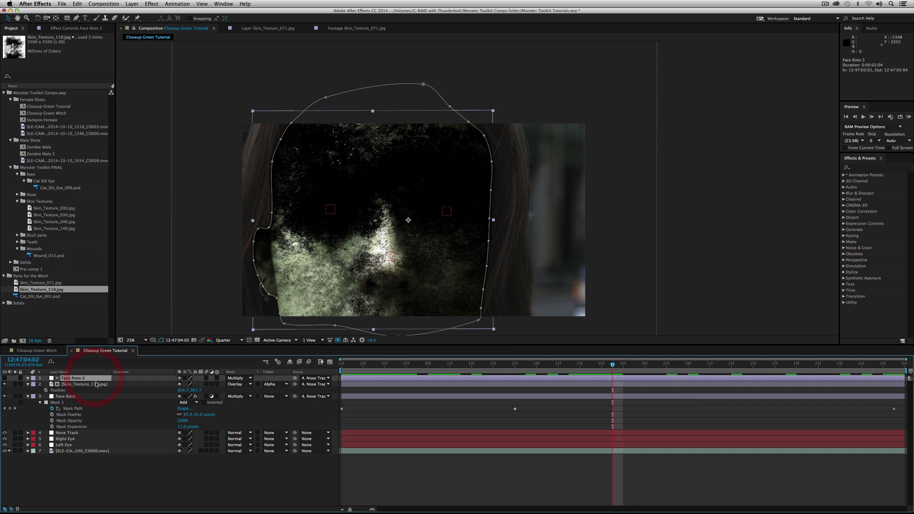
click(97, 385)
click(66, 373)
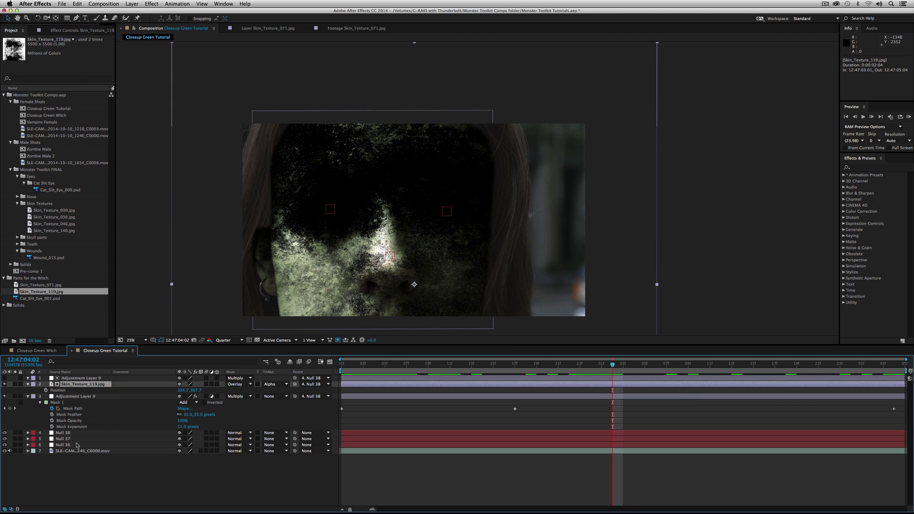
click(69, 372)
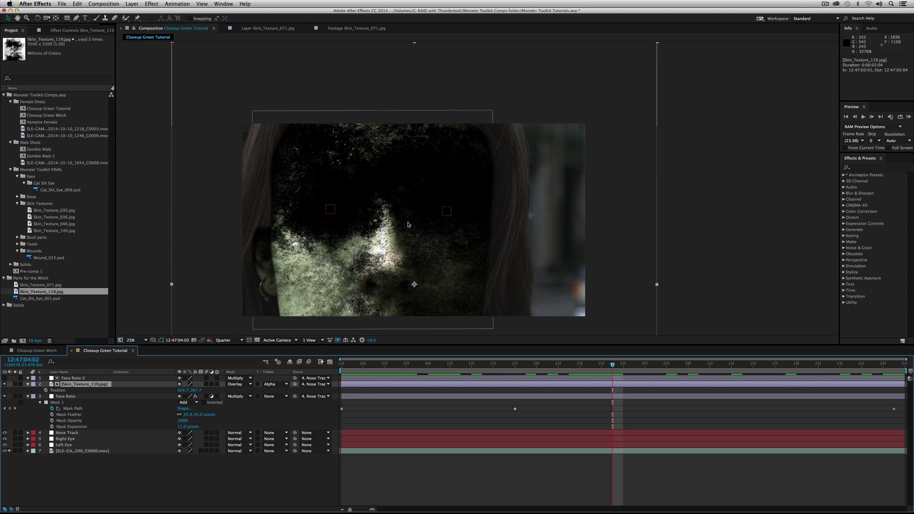
Step: Move the skin texture layer to about 324.7, -3.3 and set its blending mode to Multiply
drag(196, 391, 57, 414)
drag(10, 360, 91, 362)
click(236, 386)
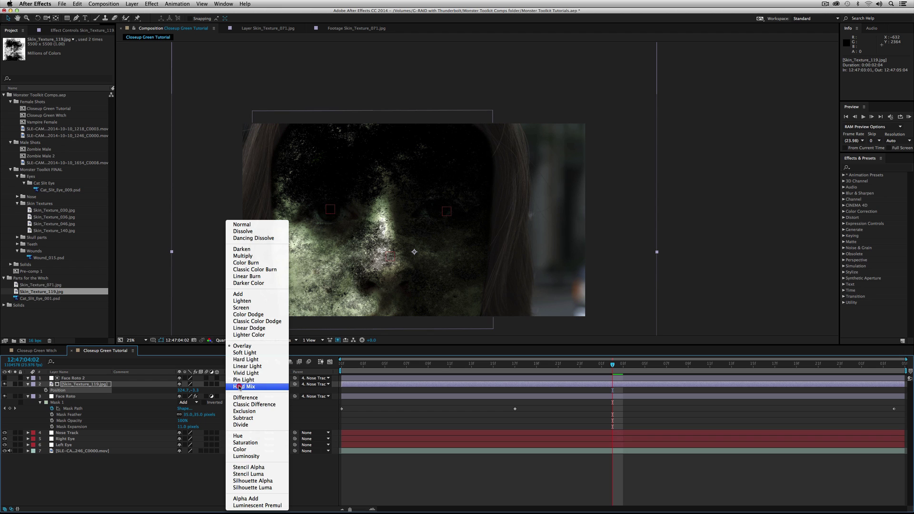
click(245, 256)
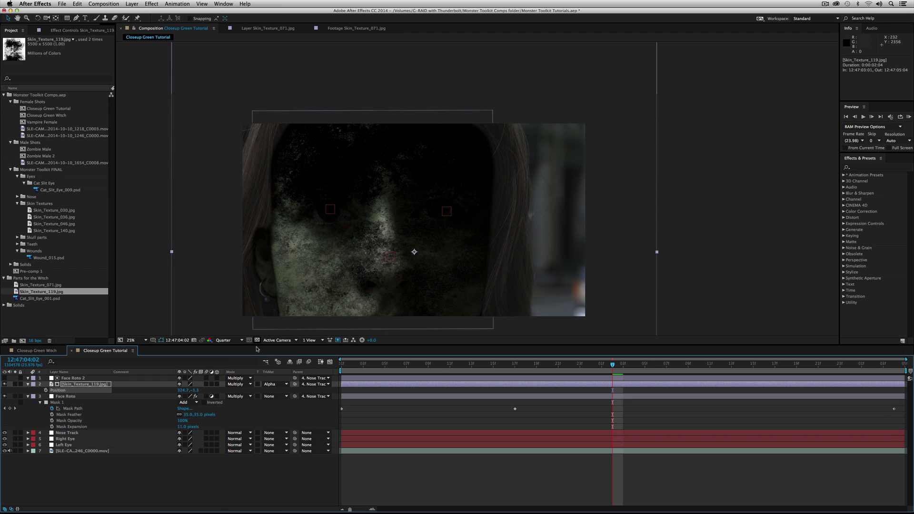
Step: Lower the Skin_Texture_119.jpg layer's opacity to about 55%
click(97, 386)
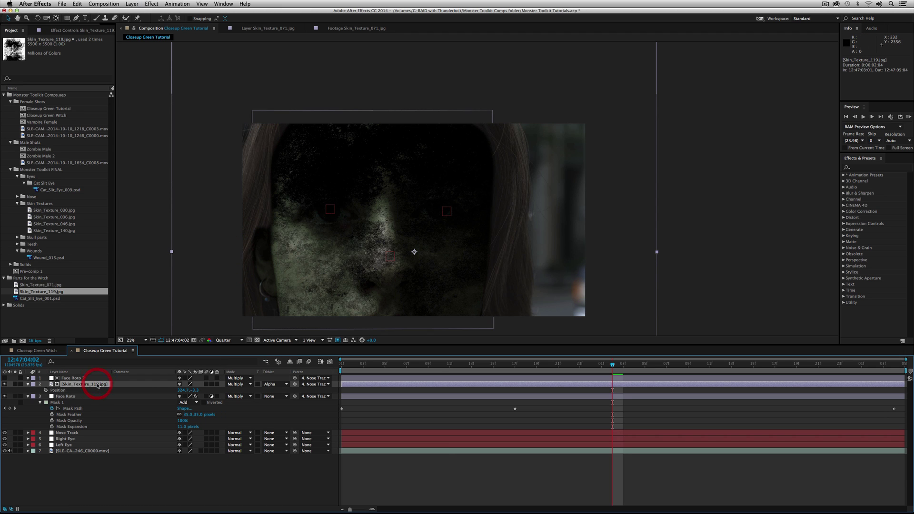
key(t)
drag(181, 391, 163, 390)
click(153, 472)
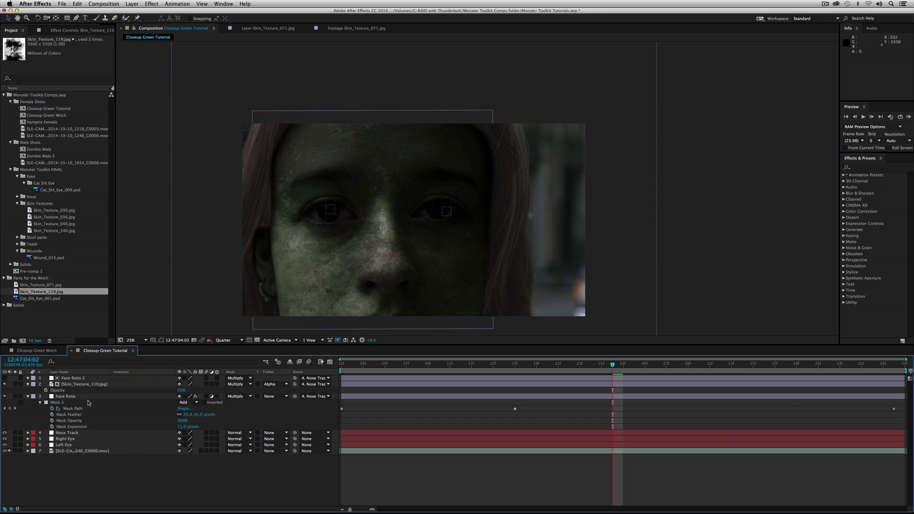
Step: Set the original Face Roto layer's blending mode to Overlay
click(71, 397)
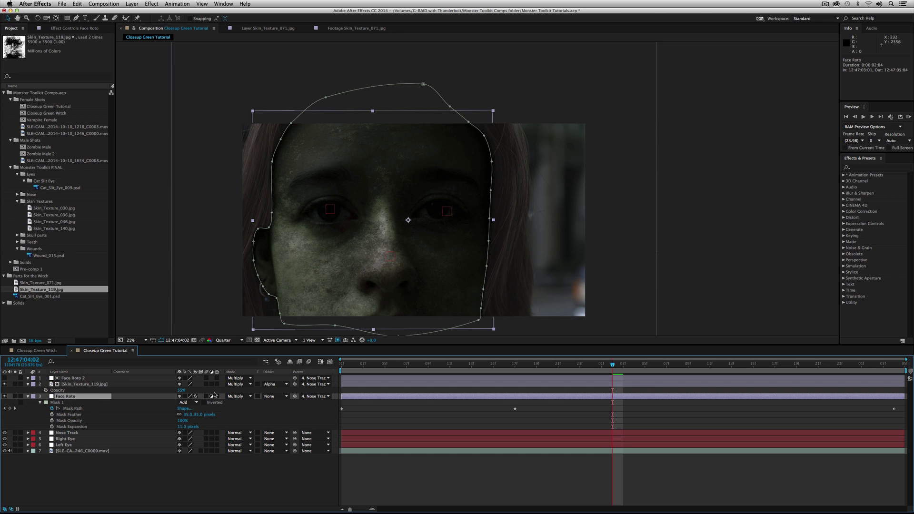
click(236, 396)
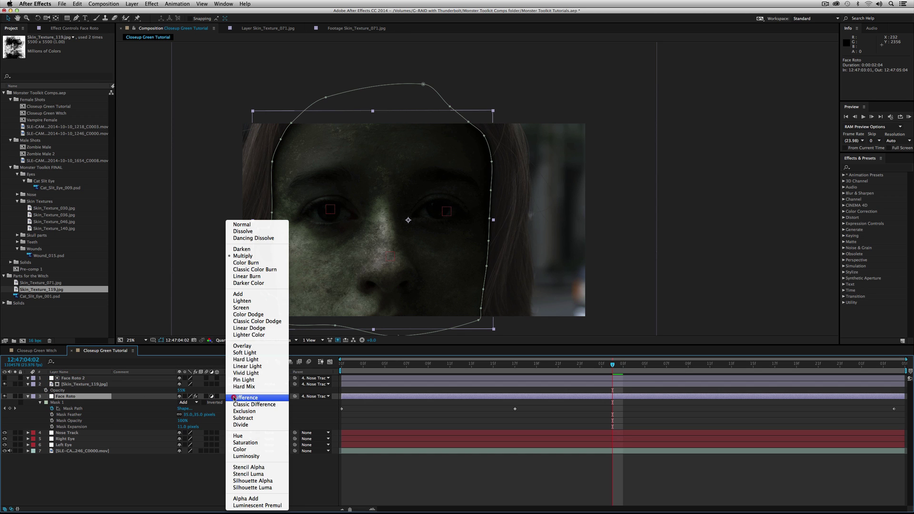
click(241, 347)
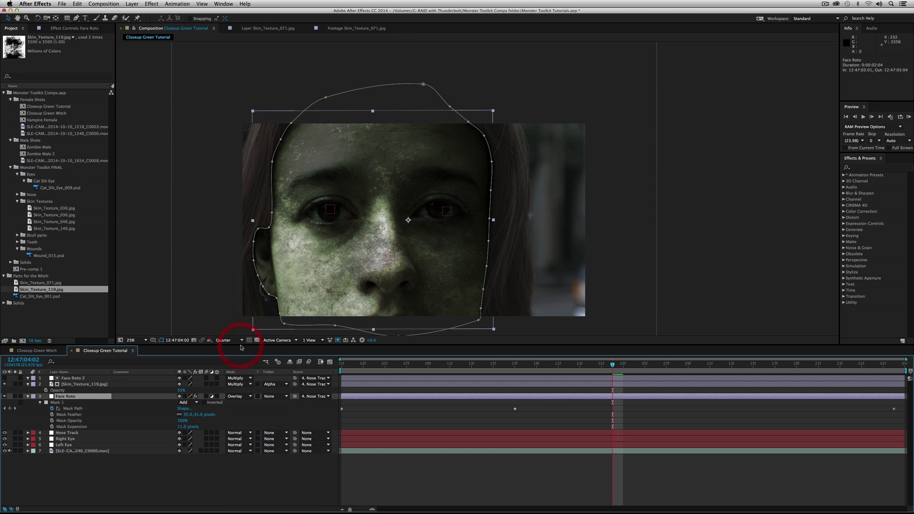
click(230, 488)
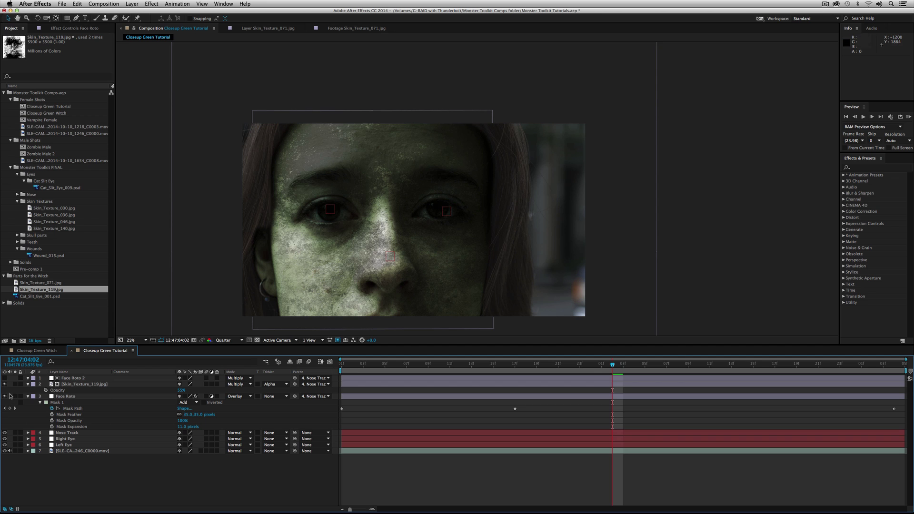
Step: Compare the face with the skin texture hidden and shown, and RAM preview the shot from its first frame
click(5, 384)
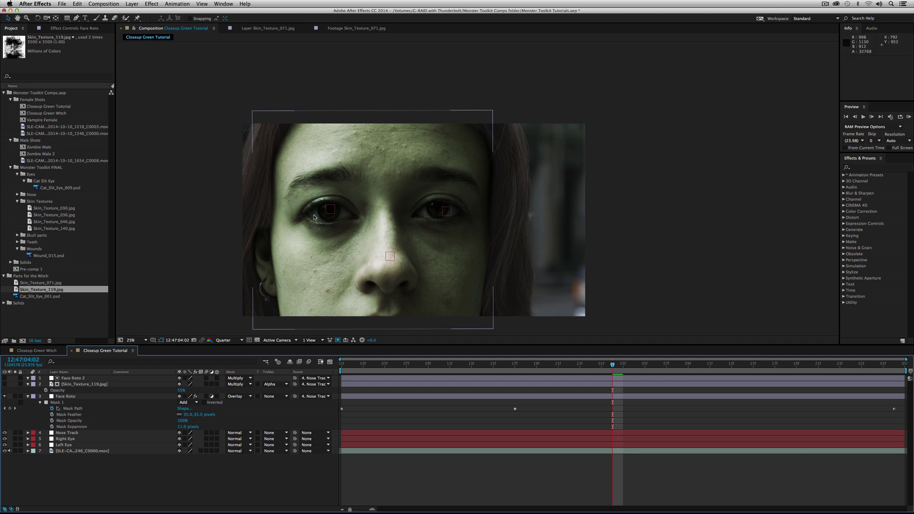
click(5, 385)
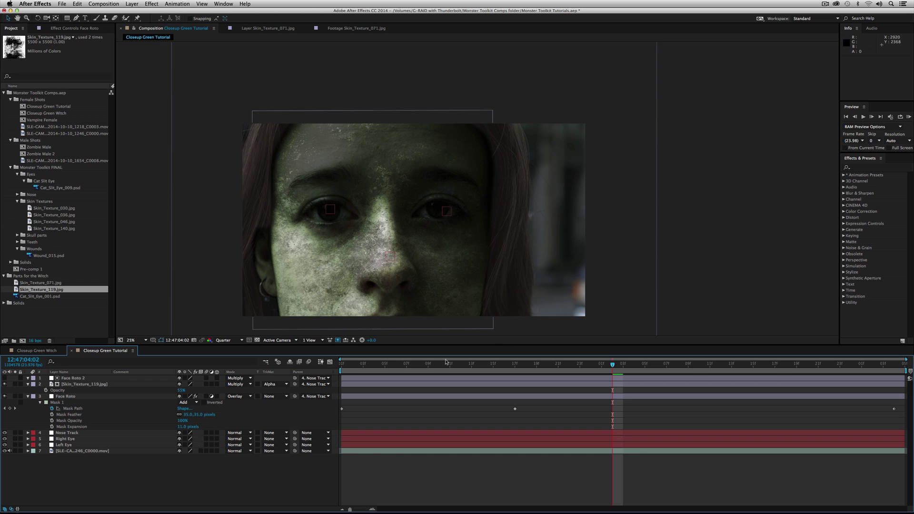
click(340, 363)
click(909, 116)
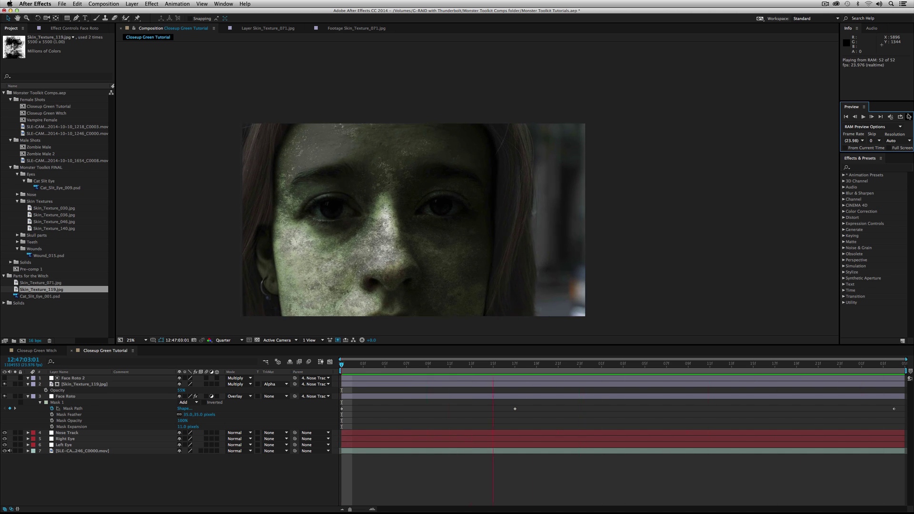
key(space)
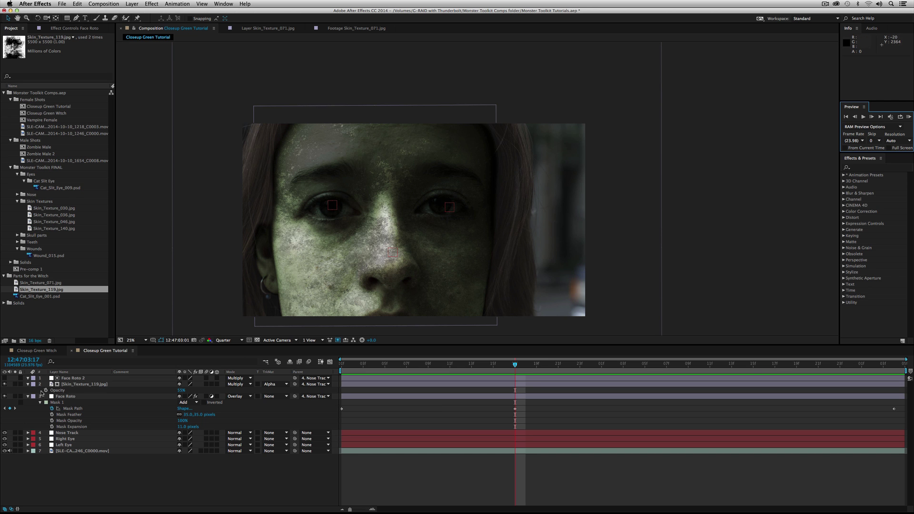
Step: View the skin texture on its own, return to the composition, and apply the Optics Compensation effect to Skin_Texture_119.jpg
double_click(79, 384)
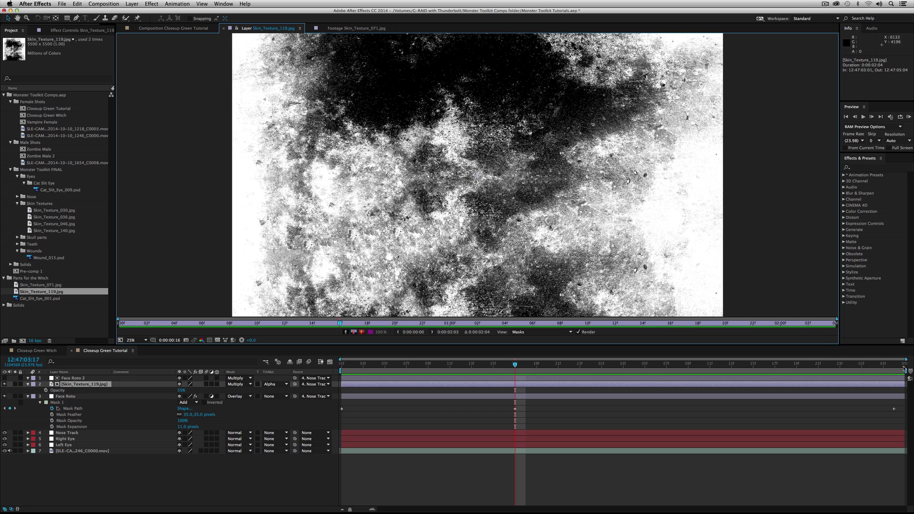
click(910, 379)
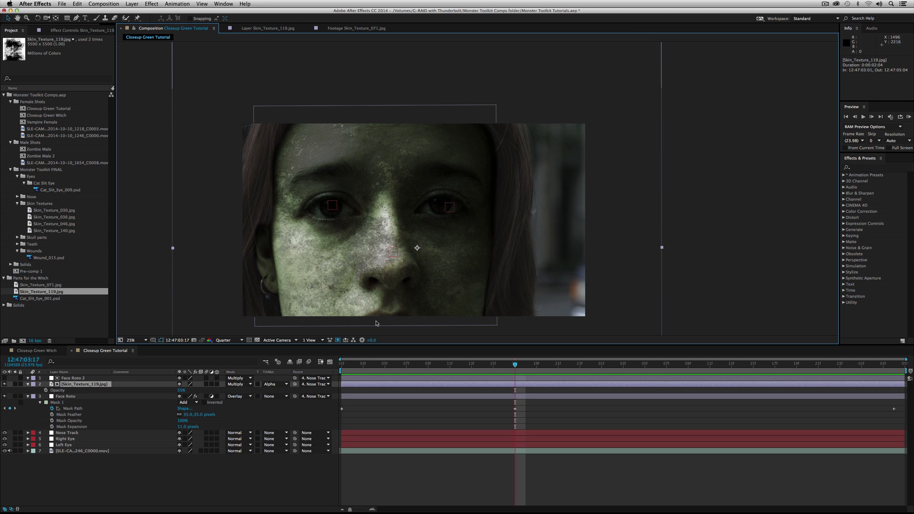
click(91, 384)
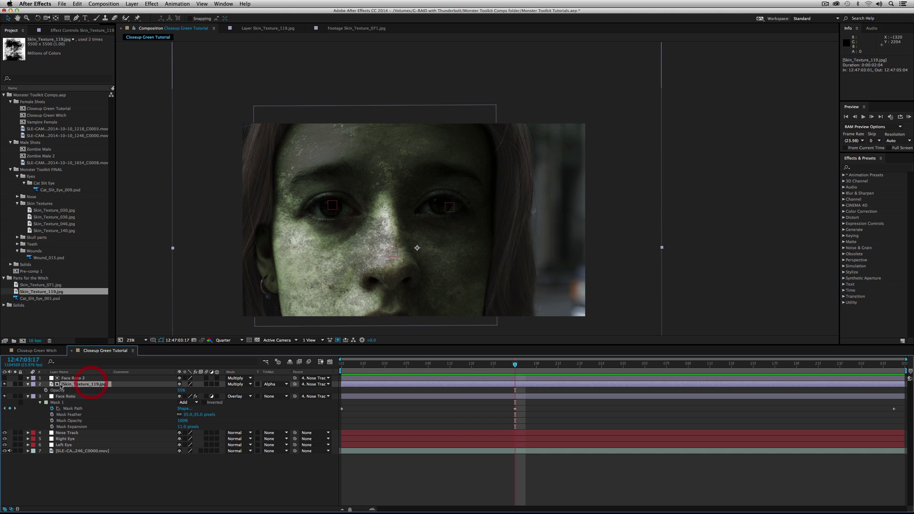
click(151, 4)
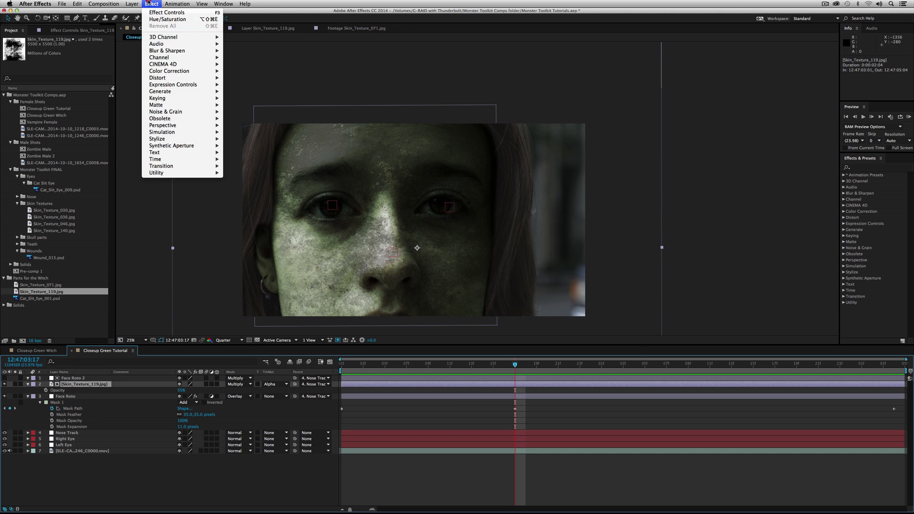
click(155, 76)
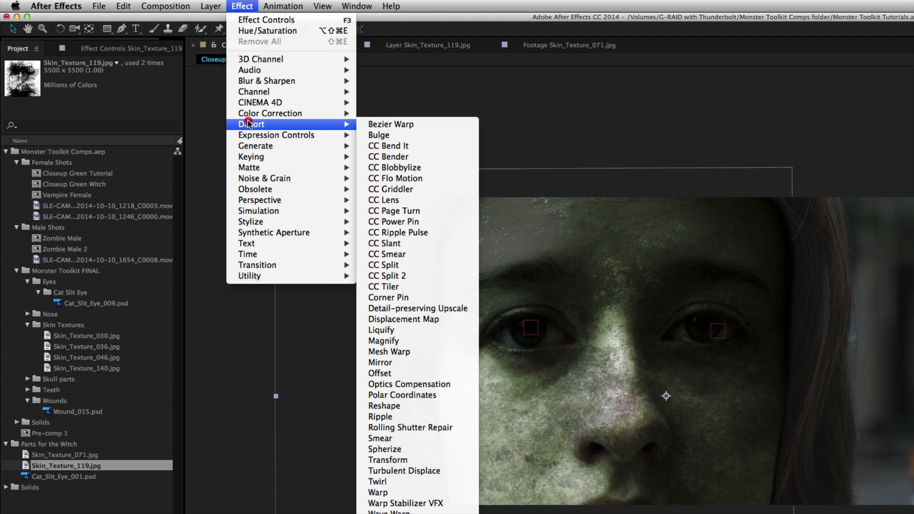
click(451, 384)
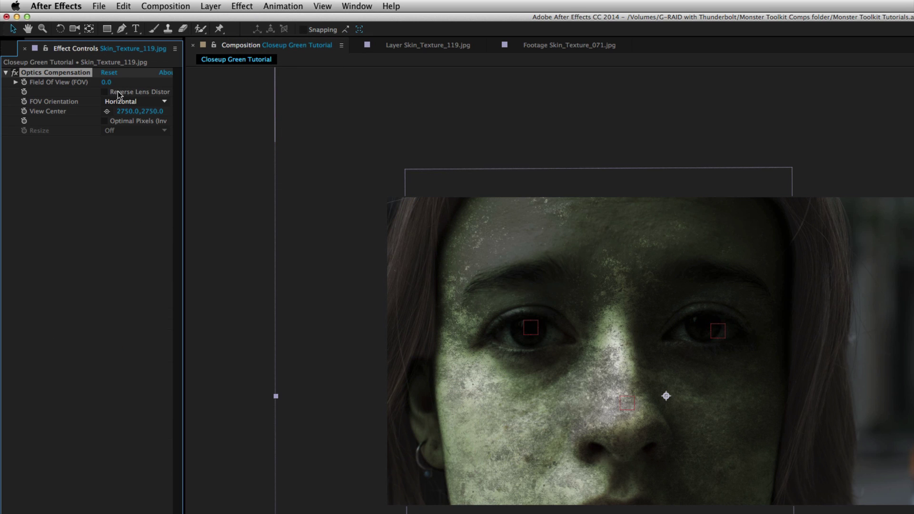
Step: Place the Optics Compensation view center on the nose at about 2435.4, 2746.4 and set its field of view to 100.6
click(106, 111)
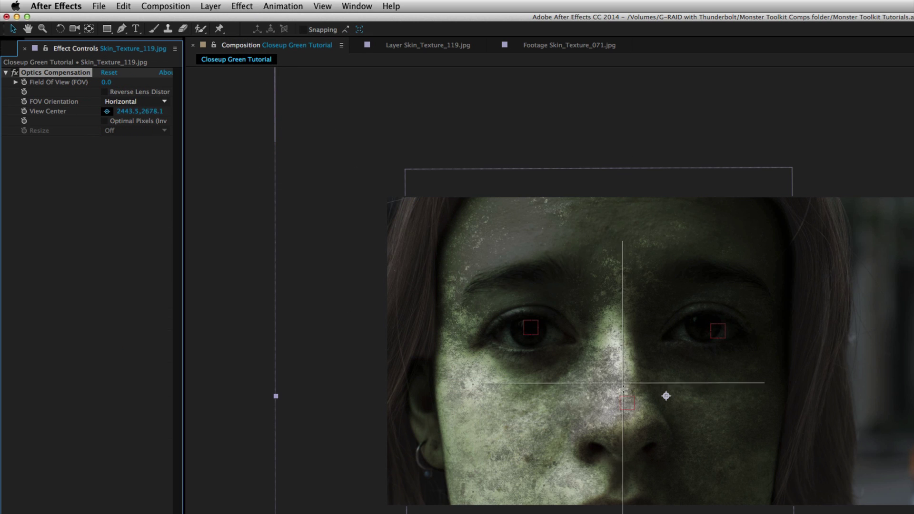
click(625, 426)
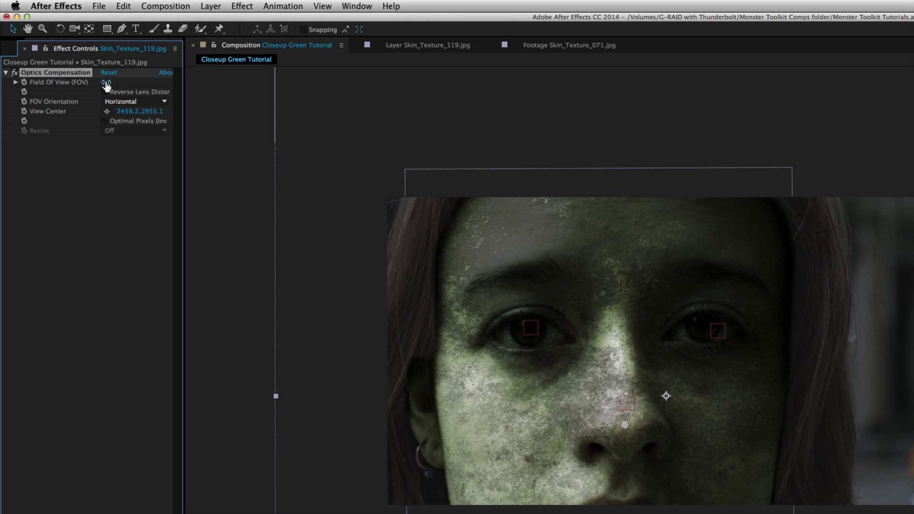
drag(128, 82, 175, 87)
drag(273, 92, 645, 78)
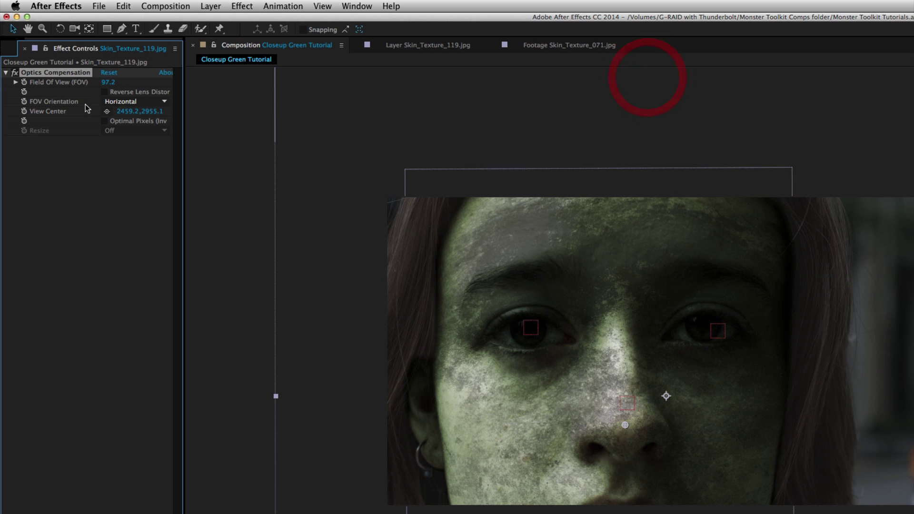
drag(626, 425, 623, 399)
click(105, 83)
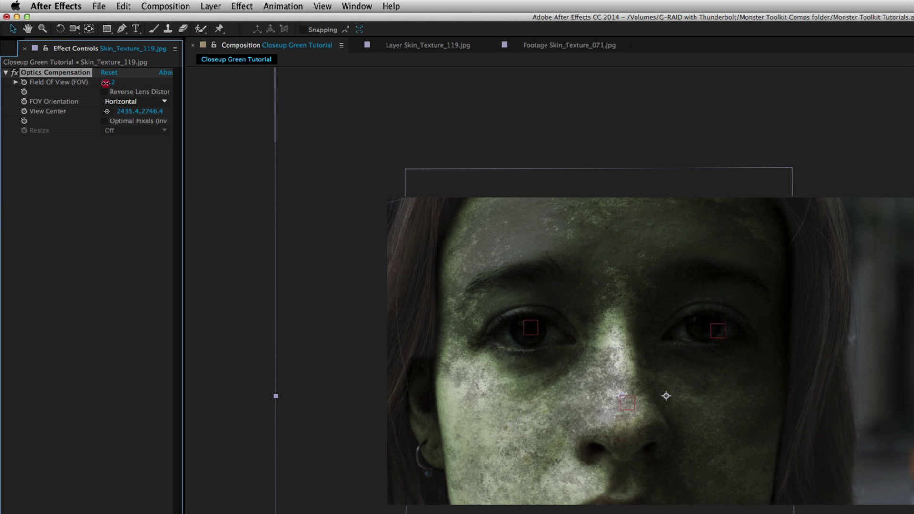
drag(104, 83, 123, 83)
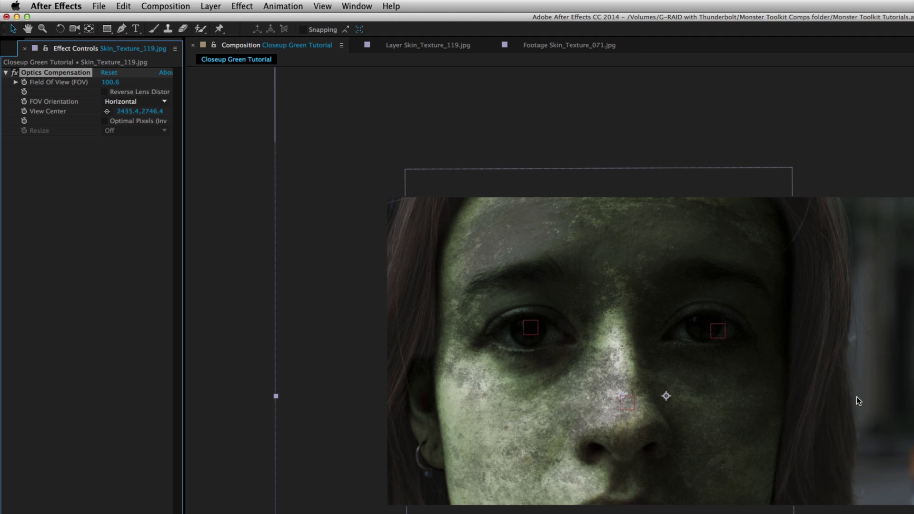
Step: Compare the face with Optics Compensation off and on, and save the project
click(14, 73)
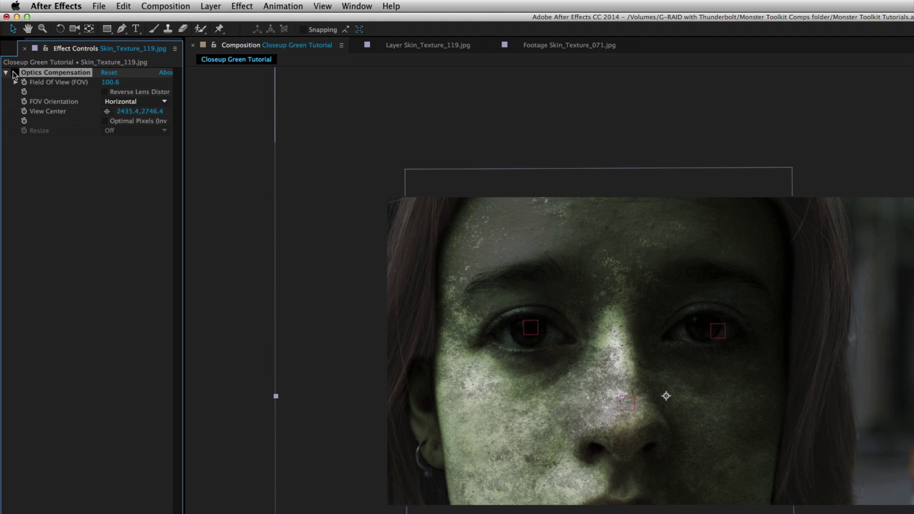
click(15, 73)
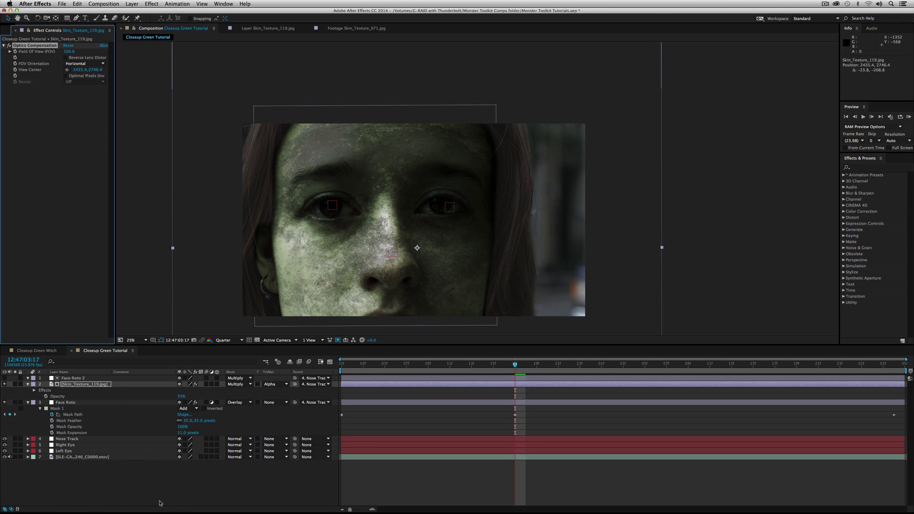
click(161, 499)
key(super+s)
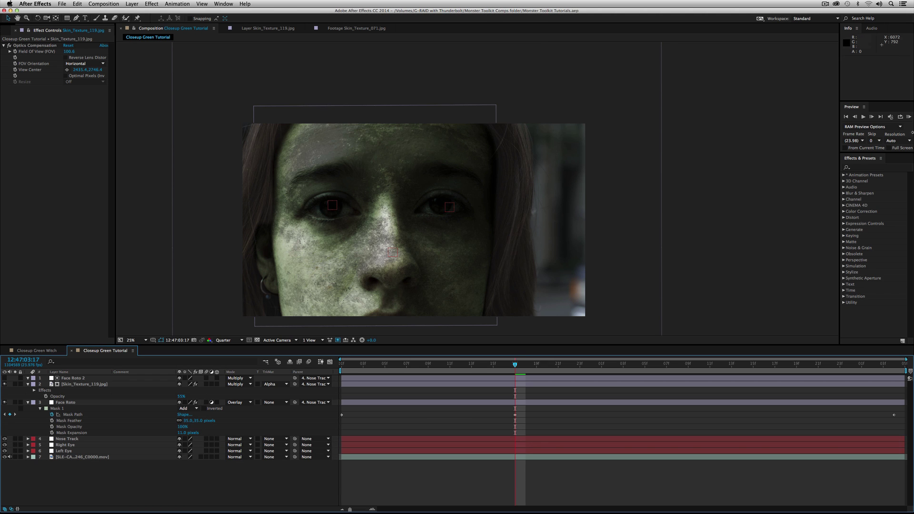
Step: RAM preview the shot with the warped skin texture and stop playback partway through
click(909, 118)
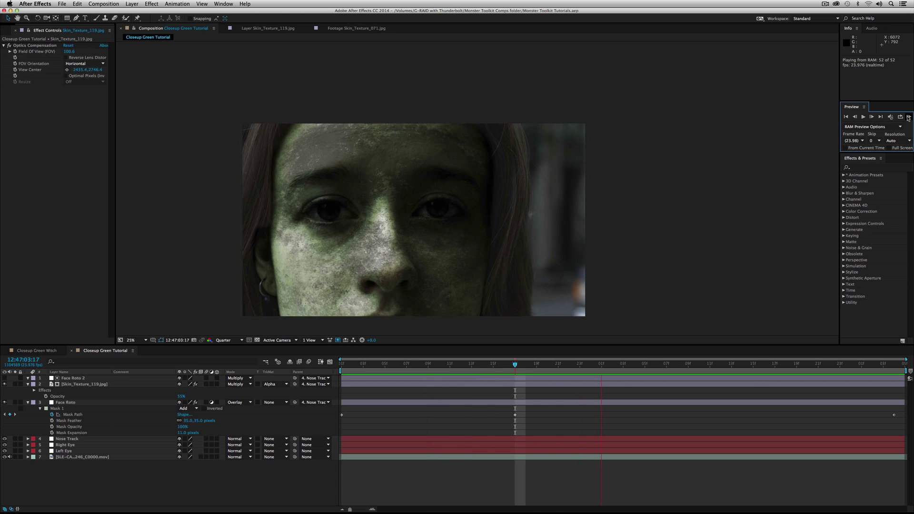
key(space)
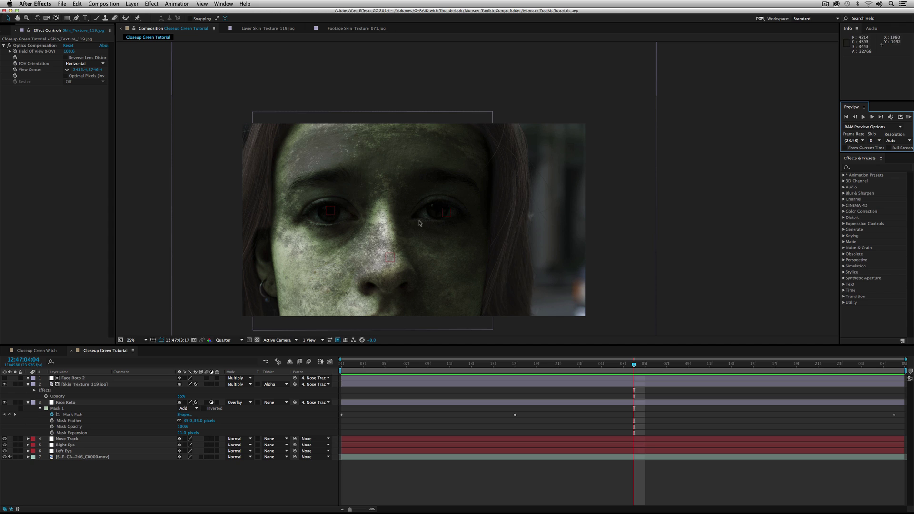
Step: Draw a closed RotoBezier mask on Face Roto 2 around the eye on the ear side of the face
click(72, 379)
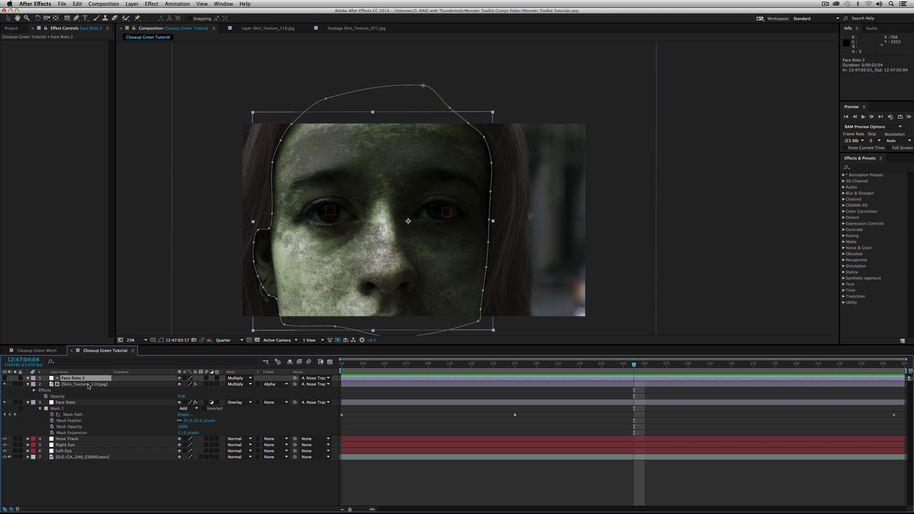
click(76, 18)
click(299, 219)
click(316, 200)
click(346, 199)
click(359, 218)
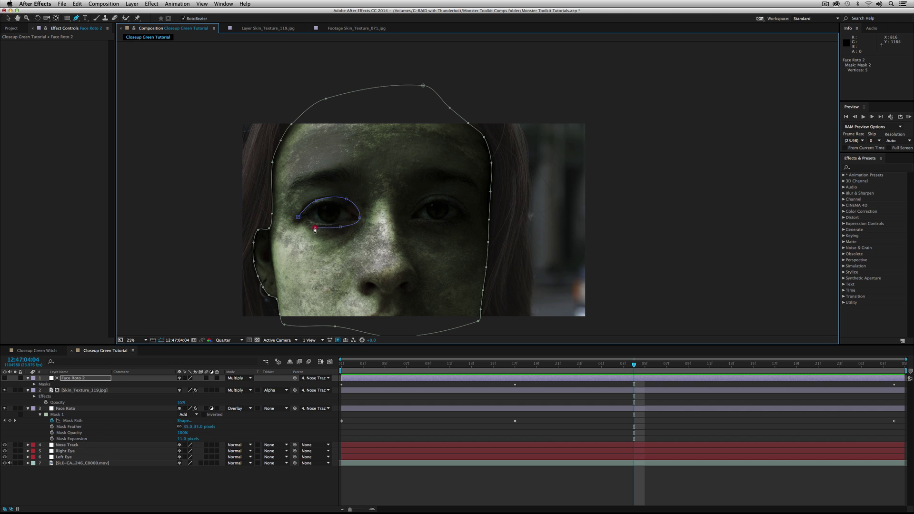
click(298, 217)
Step: Set Mask 2 of Face Roto 2 to Subtract and its mask feather to 24 pixels
click(91, 378)
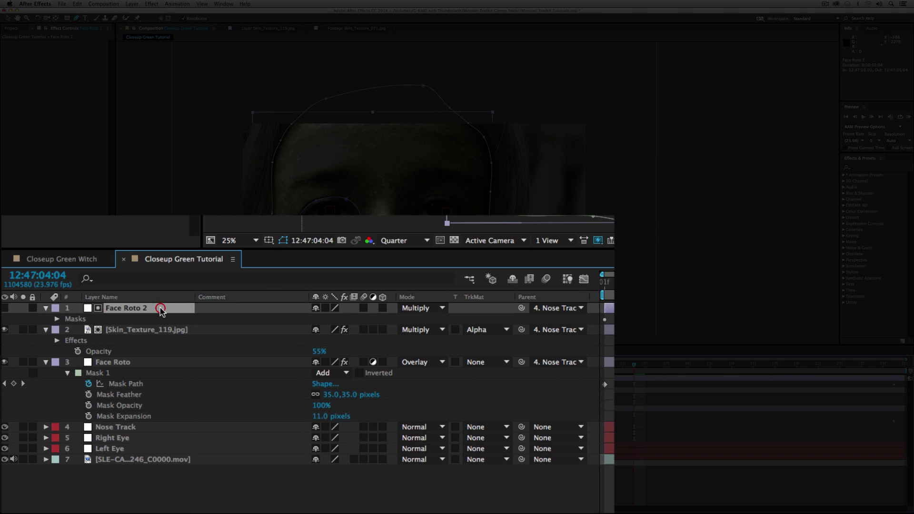
key(m)
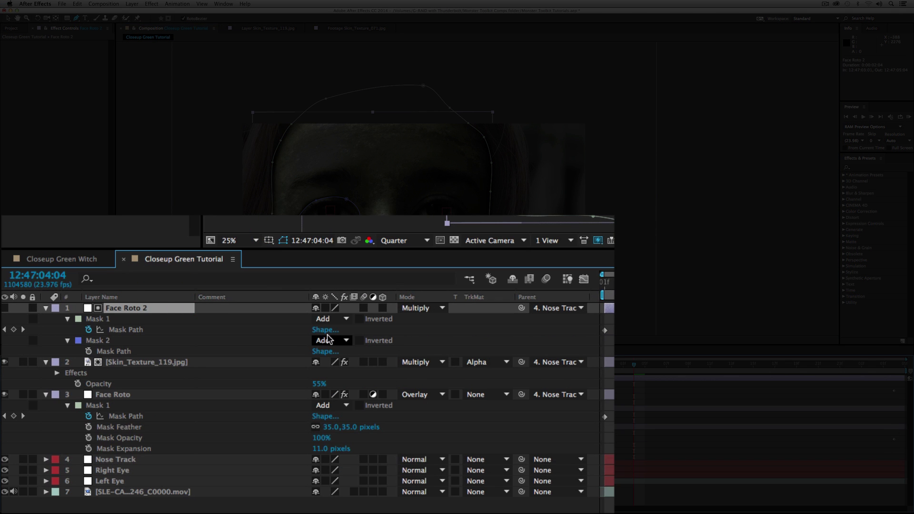
click(332, 341)
click(330, 377)
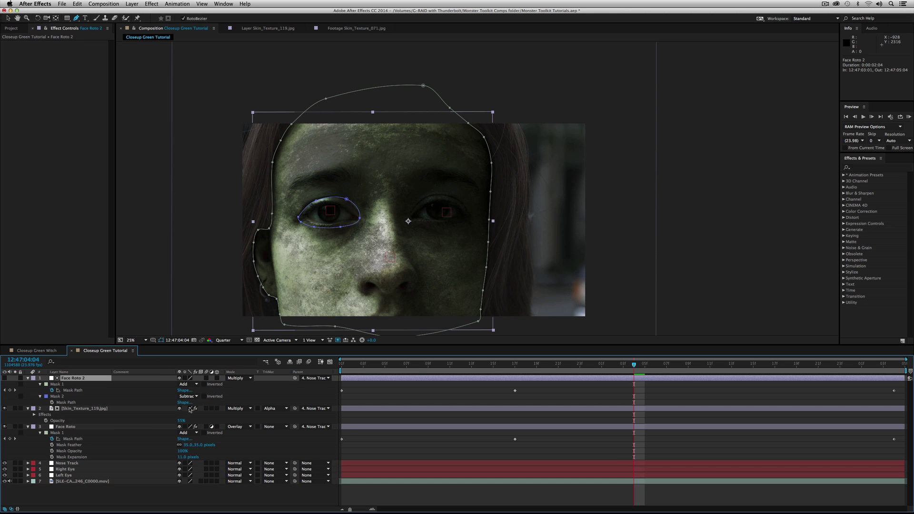
click(341, 342)
click(192, 404)
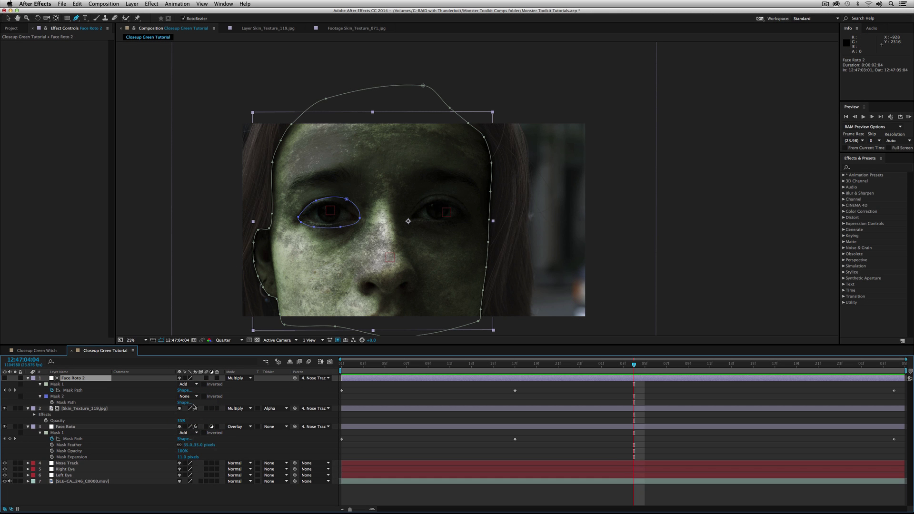
click(193, 404)
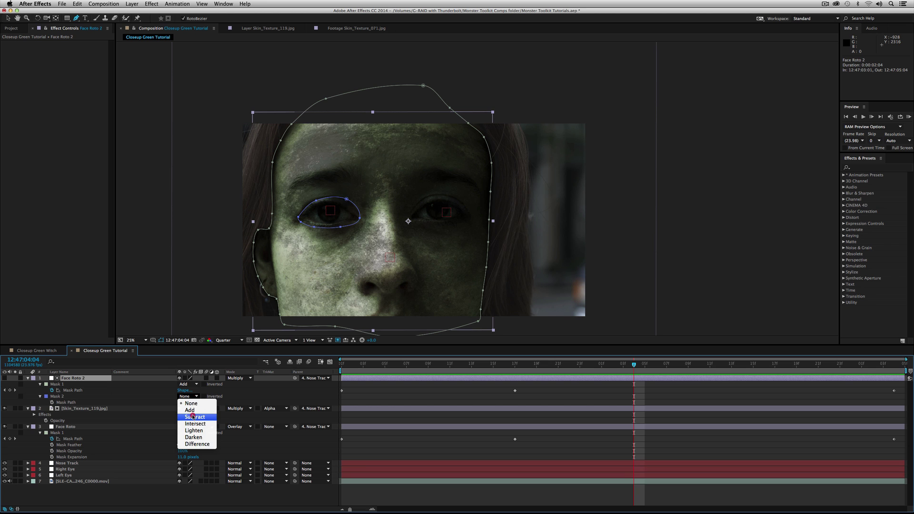
click(191, 417)
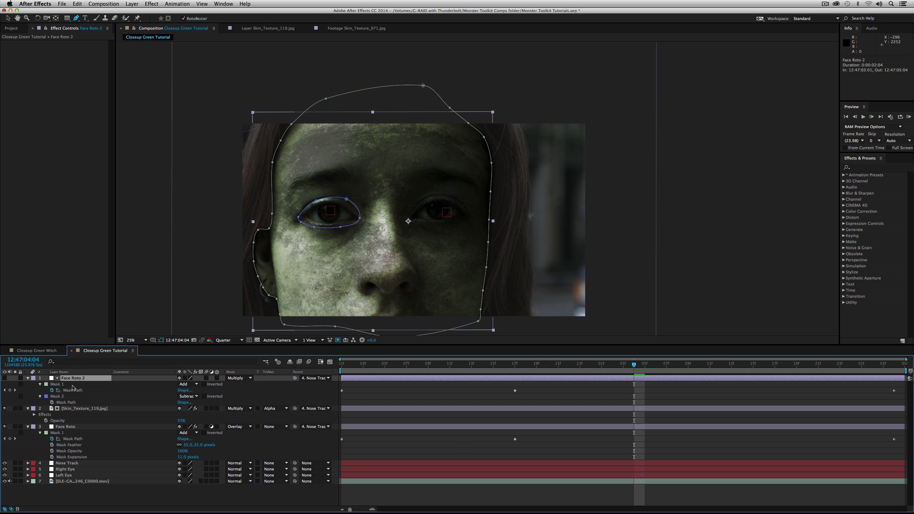
key(f)
drag(185, 402, 193, 402)
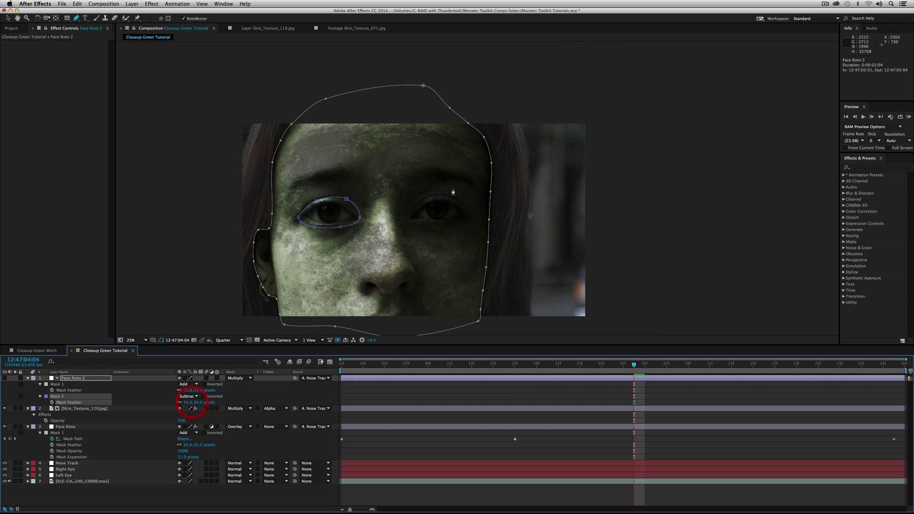
Step: Draw a closed seven-point RotoBezier mask on Face Roto 2 around the other eye
click(405, 217)
click(421, 191)
click(442, 191)
click(467, 200)
click(470, 223)
click(447, 226)
click(416, 223)
click(405, 217)
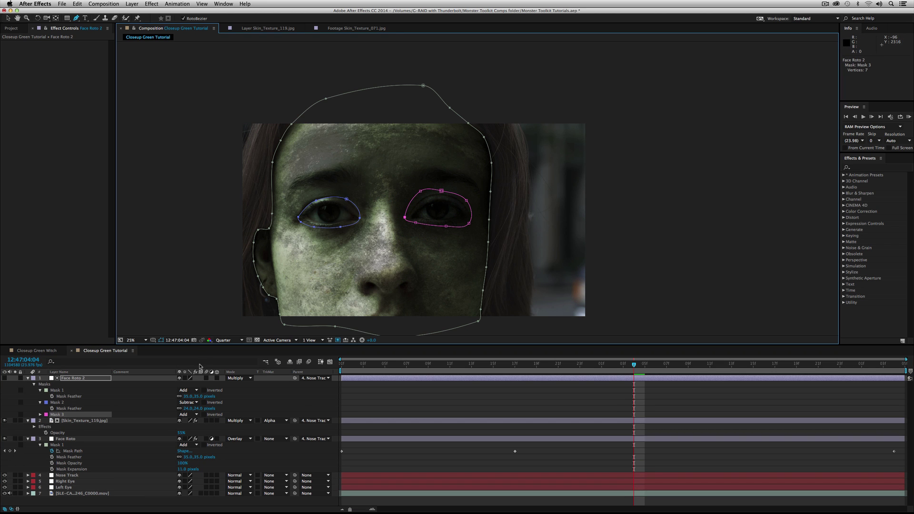
Step: Set Mask 3 of Face Roto 2 to Subtract and its mask feather to 20 pixels
click(191, 414)
click(190, 436)
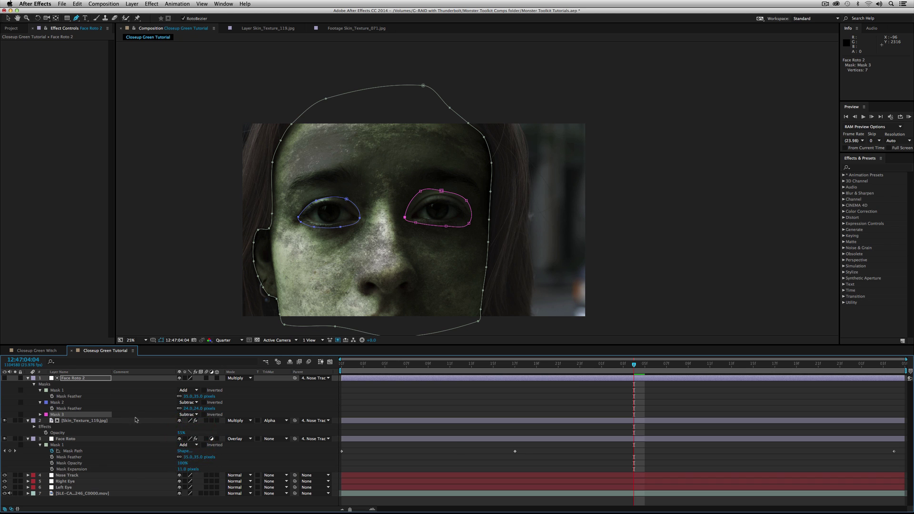
key(f)
key(f)
drag(184, 414, 189, 414)
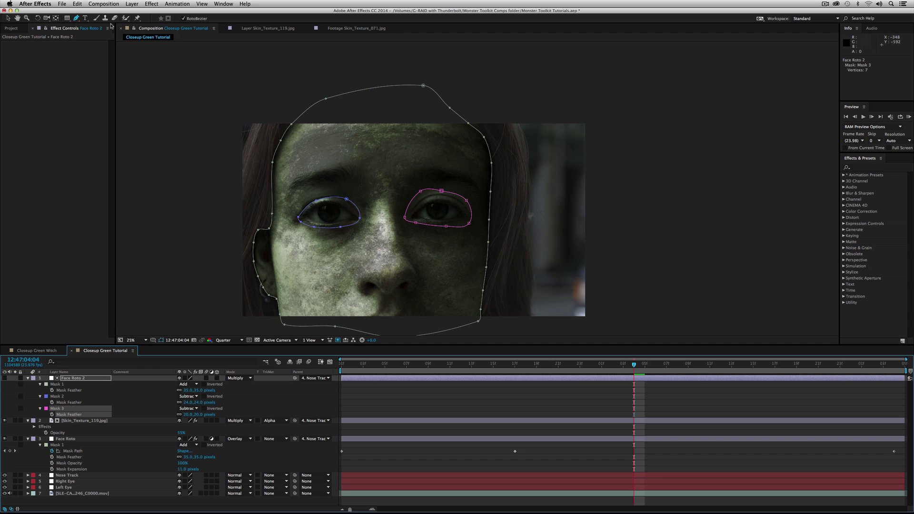
Step: Reshape the two eye masks by moving their points so they follow the eyes more closely
click(9, 19)
drag(420, 191, 406, 217)
drag(346, 200, 344, 199)
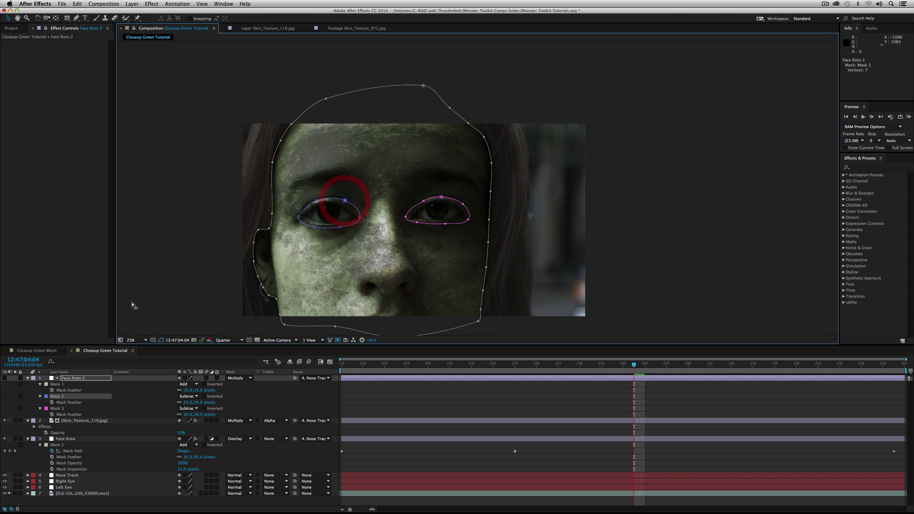
Step: Deselect the masks and RAM preview the shot with both eyes cut out of the texture
click(4, 409)
click(909, 117)
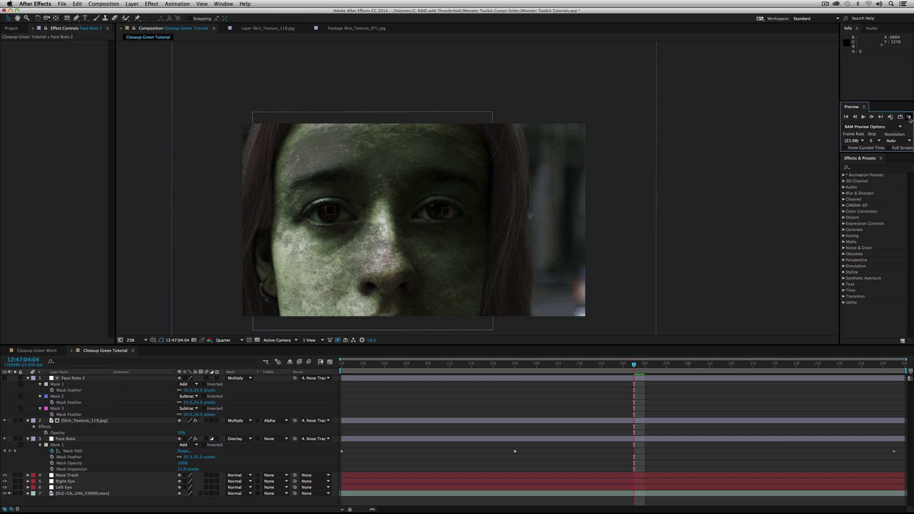
click(909, 117)
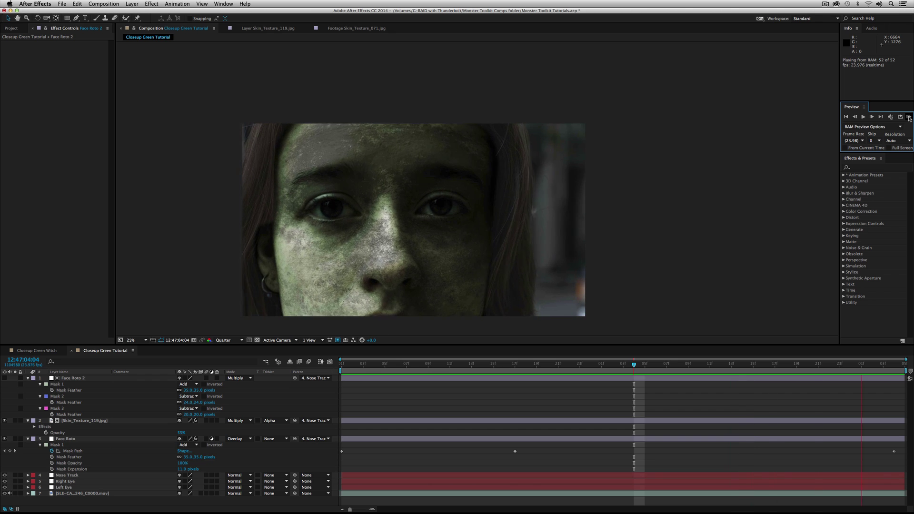
key(space)
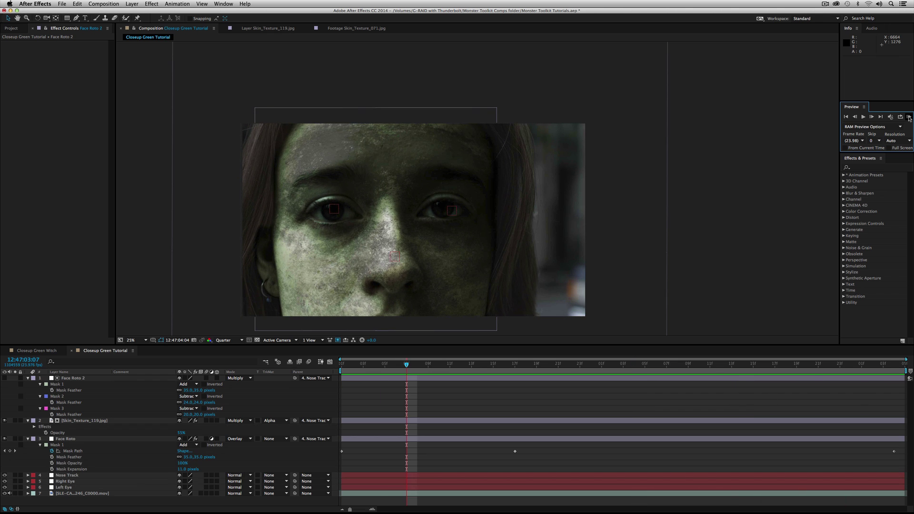
Step: Duplicate the Skin_Texture_119.jpg layer together with its Face Roto 2 matte
click(92, 422)
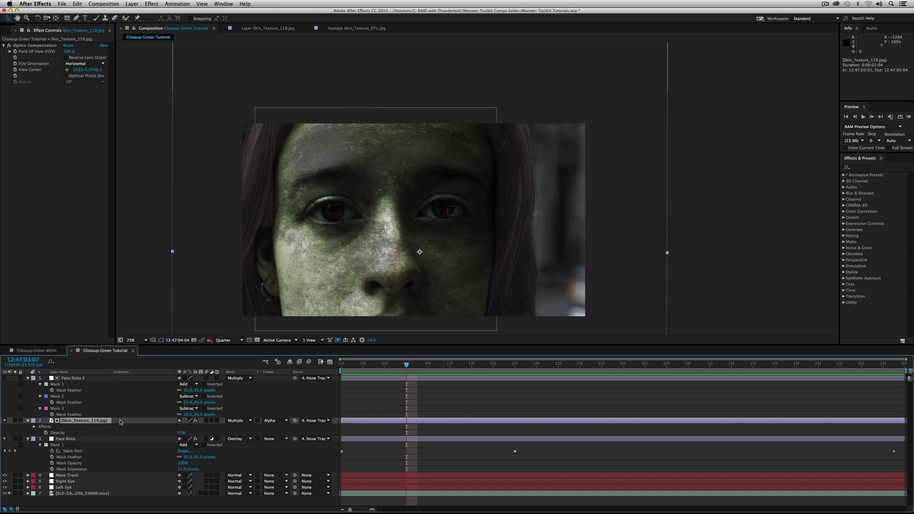
key(shift)
shift+click(81, 379)
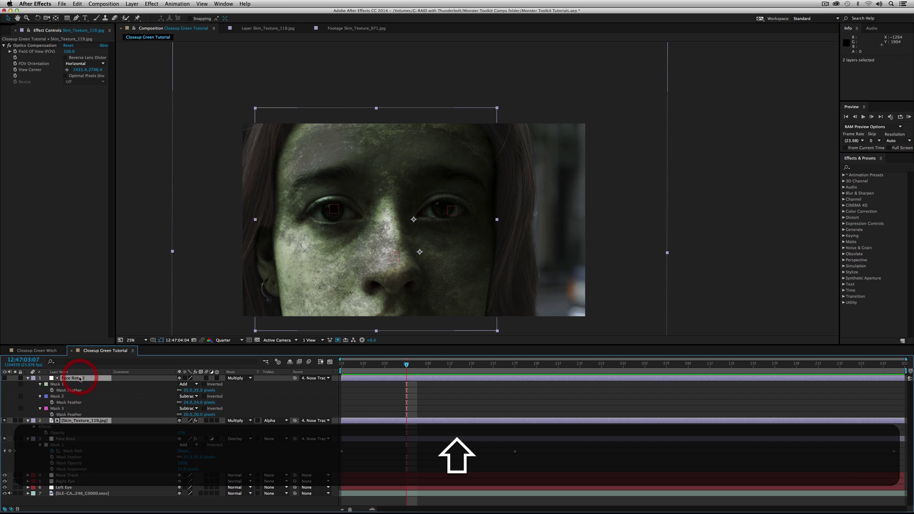
key(super)
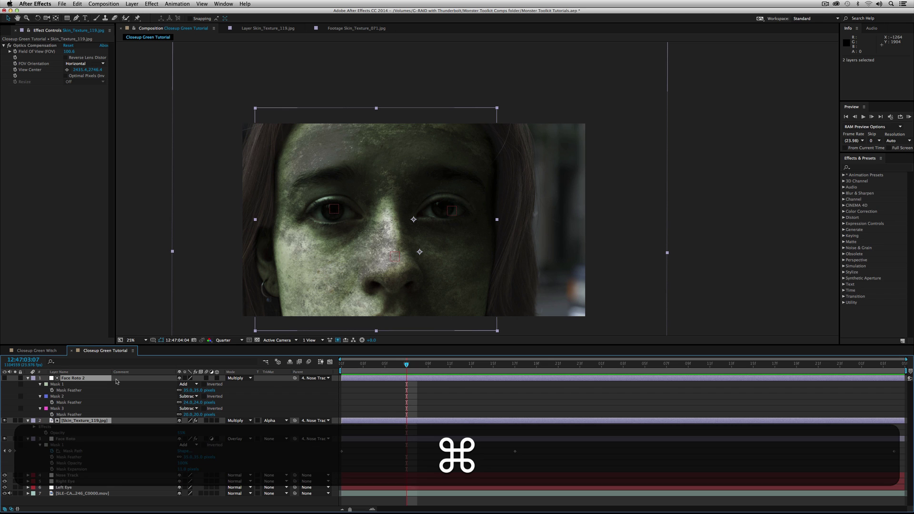
key(super+d)
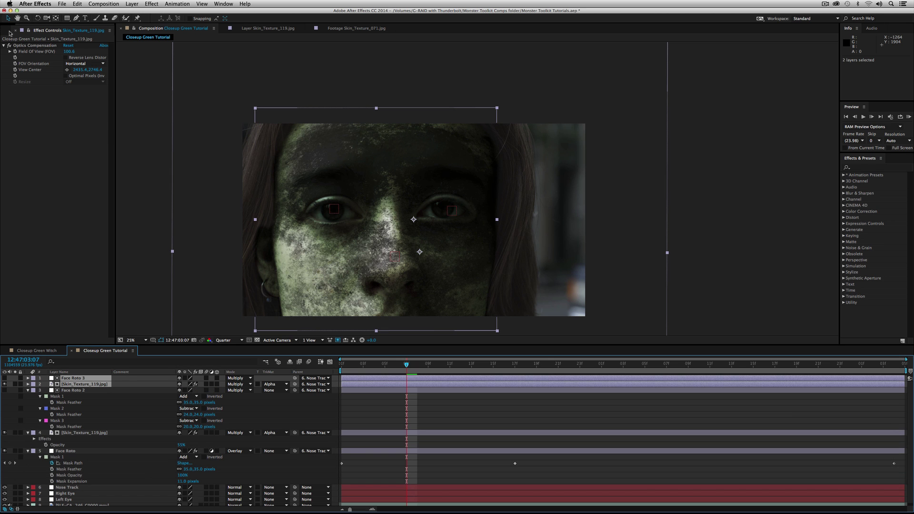
Step: Replace the source of the duplicated Skin_Texture_119.jpg layer with Skin_Texture_071.jpg from the project
click(5, 31)
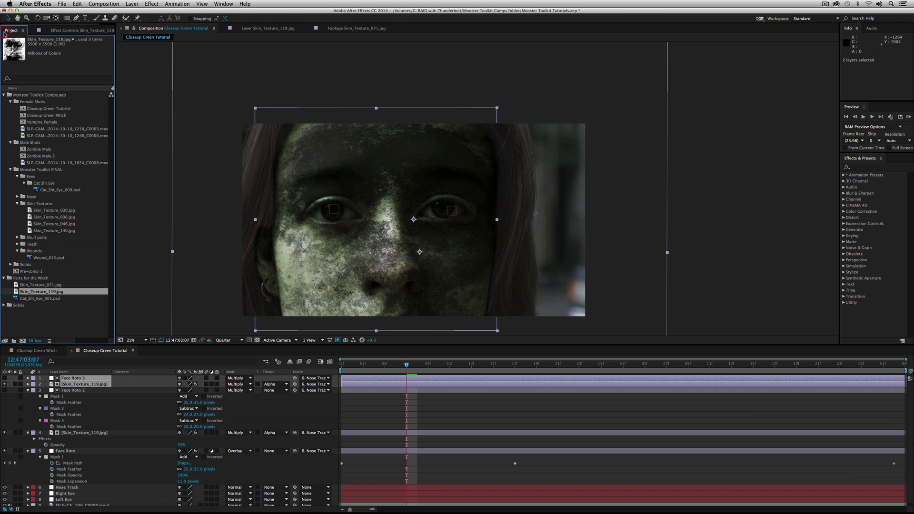
click(53, 285)
click(13, 413)
click(85, 384)
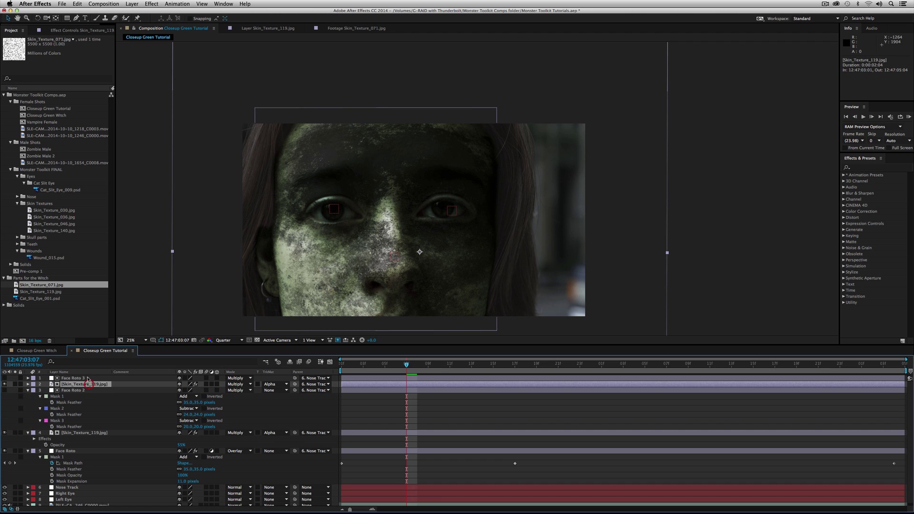
click(44, 285)
drag(45, 285, 102, 384)
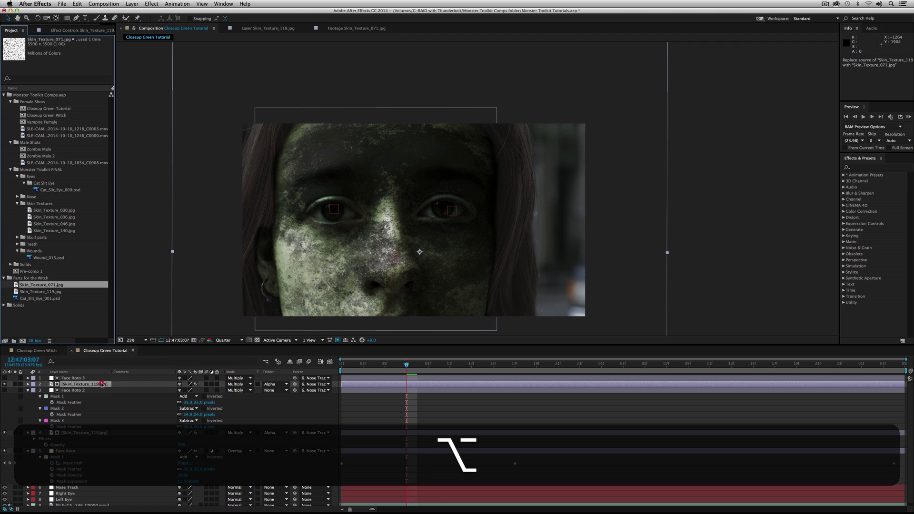
drag(101, 384, 101, 384)
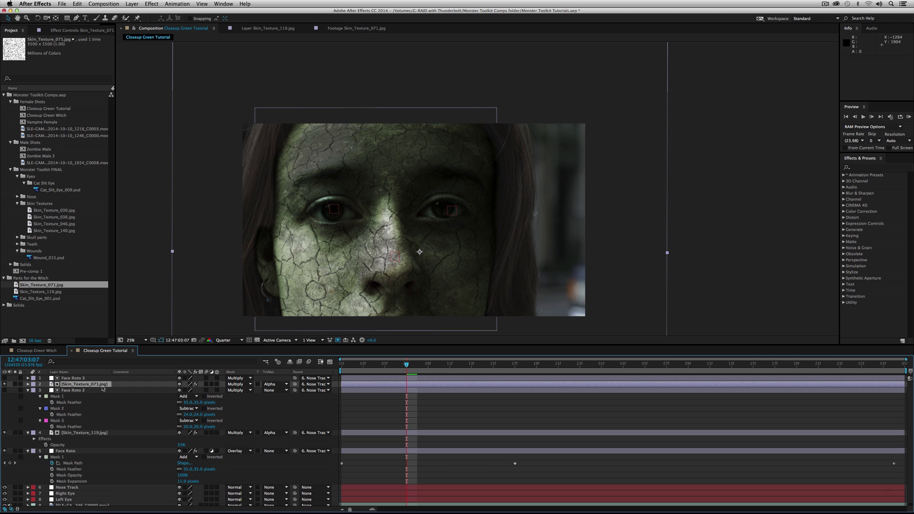
Step: RAM preview the cracked skin texture, and lower the opacity of Skin_Texture_071.jpg to about 35%
click(910, 119)
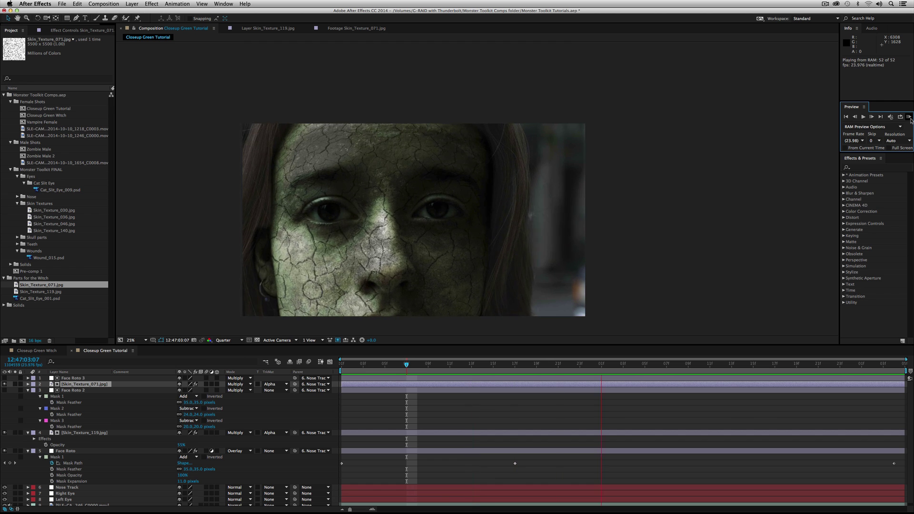
key(space)
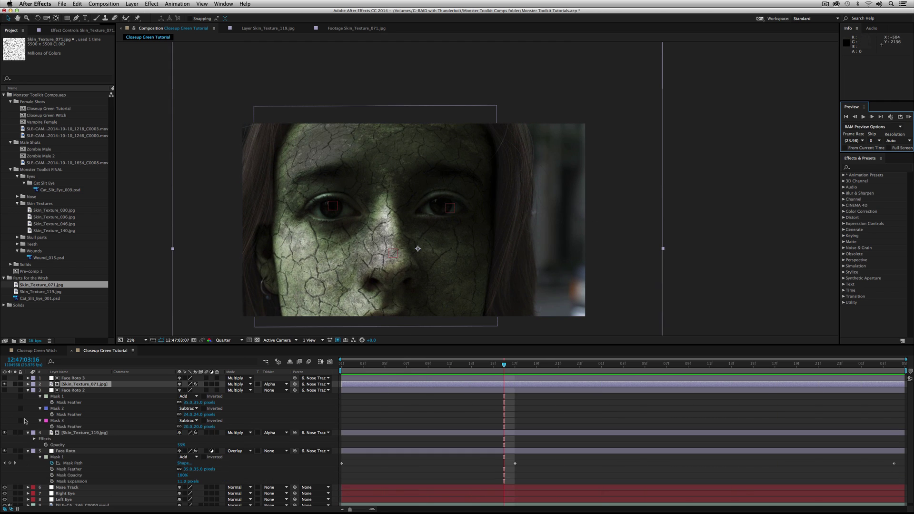
click(71, 385)
key(t)
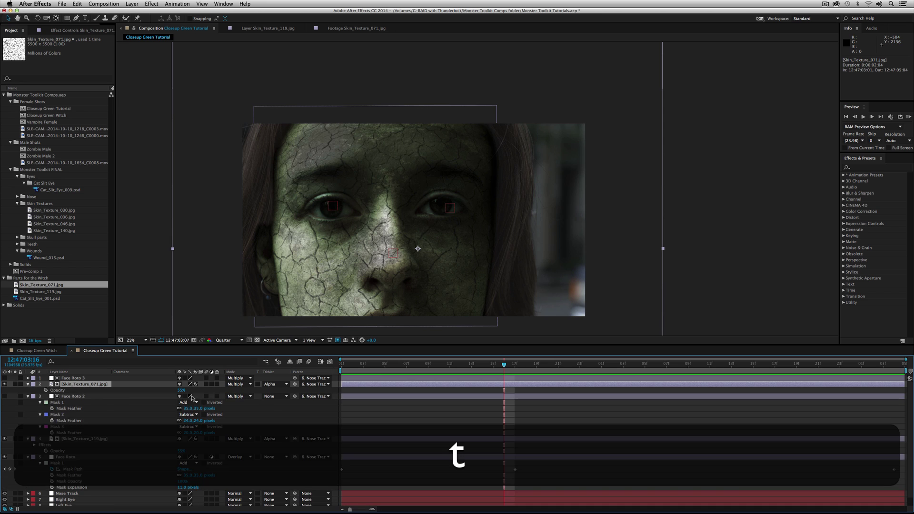
drag(182, 394, 167, 390)
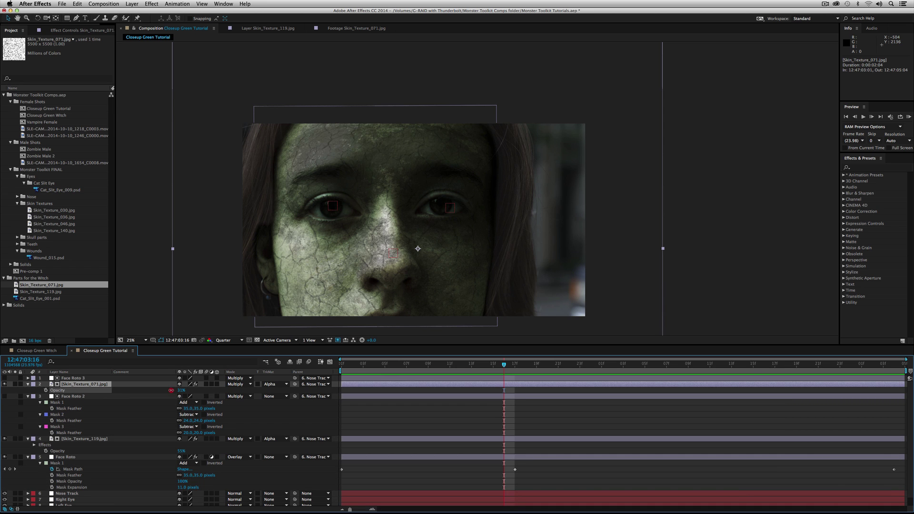
Step: Shift the Skin_Texture_071.jpg layer upward so its cracks sit differently over the face
click(100, 386)
key(p)
drag(195, 390, 257, 394)
drag(137, 384, 1, 372)
Step: Place the Optics Compensation view center of Skin_Texture_071.jpg on the nose at about 2464.3, 3496.5, and RAM preview the shot
key(e)
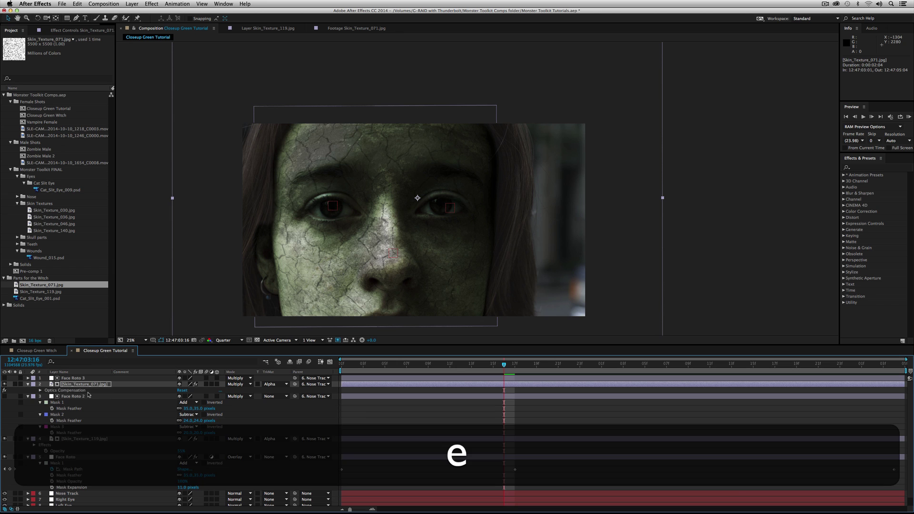
click(65, 390)
click(66, 69)
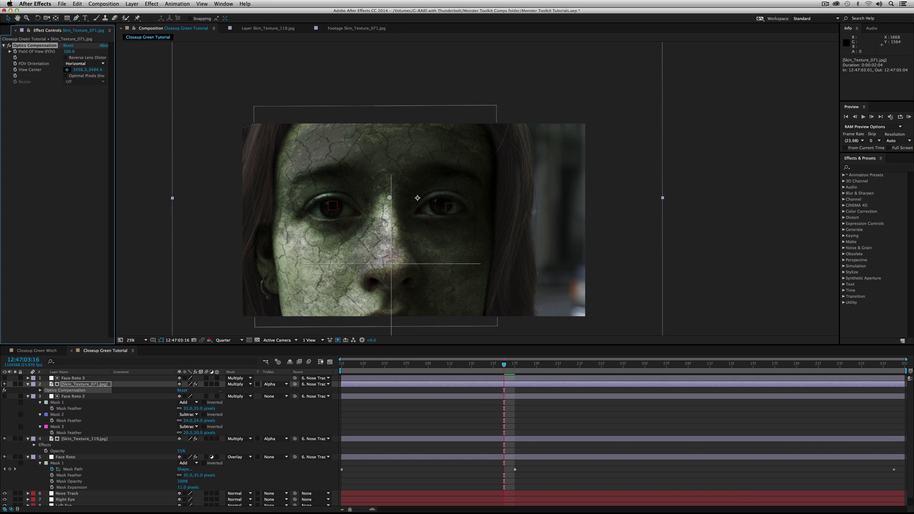
click(392, 265)
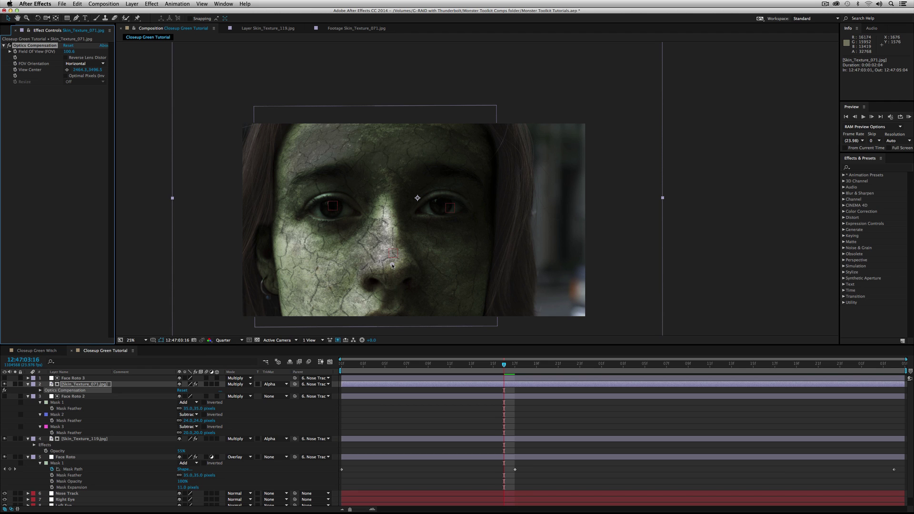
click(910, 118)
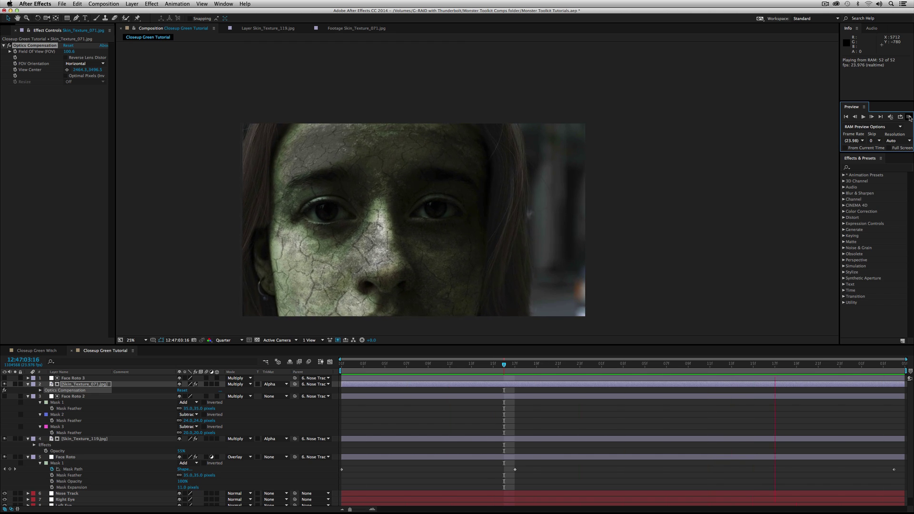
key(space)
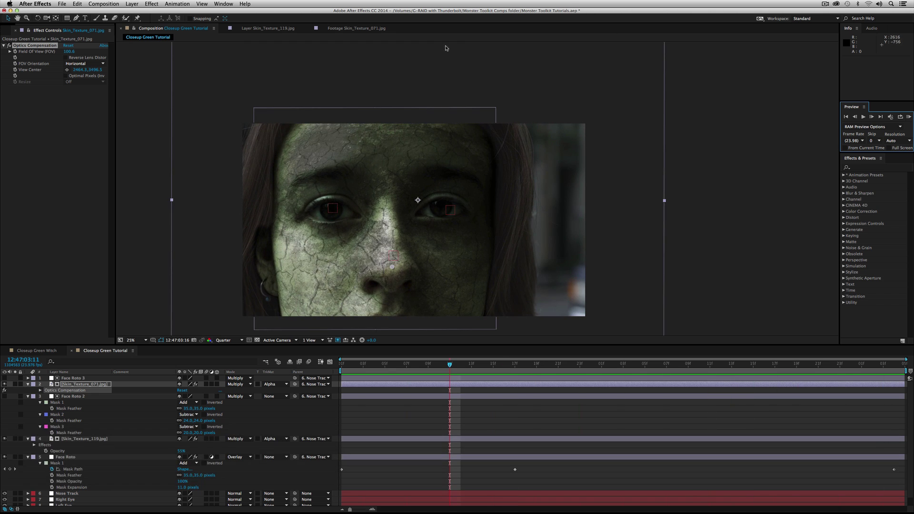
Step: Open Cat_Slit_Eye_001.psd from the project as footage and examine its slit pupil and iris detail up close
click(4, 31)
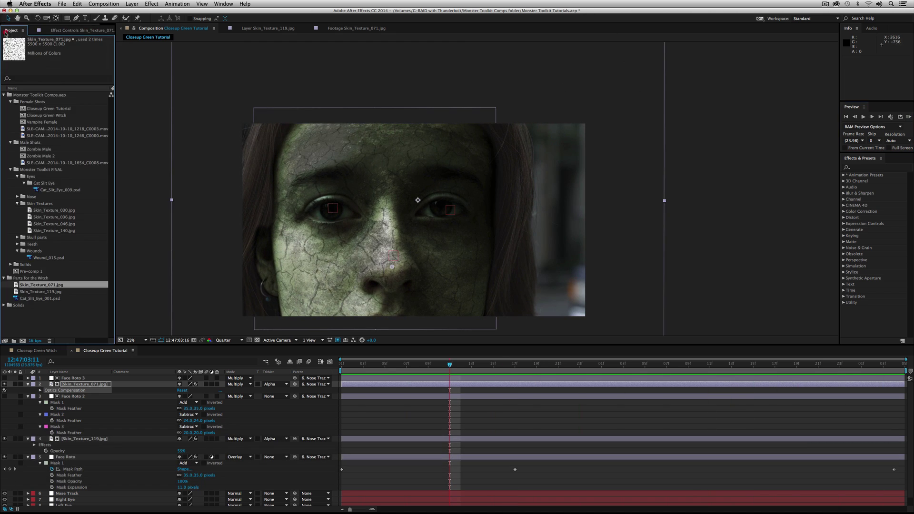
click(37, 300)
double_click(38, 301)
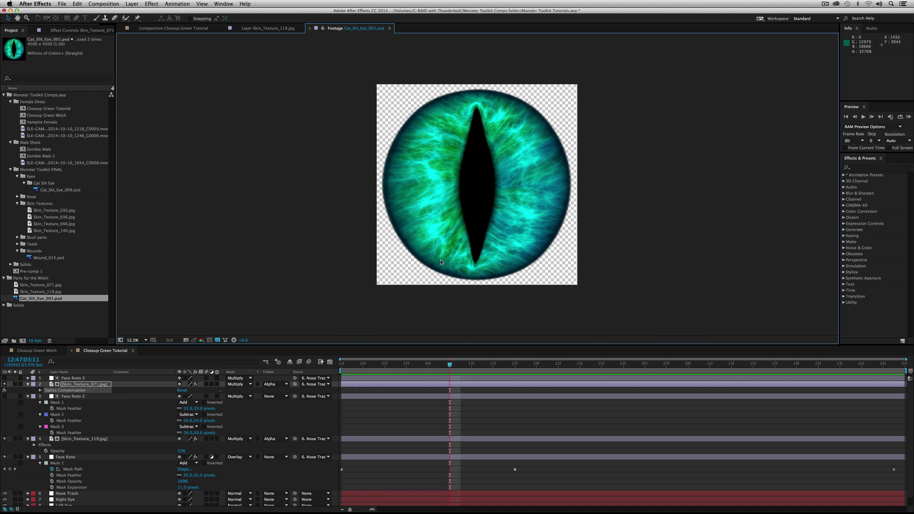
key(period)
key(period)
key(period)
key(period)
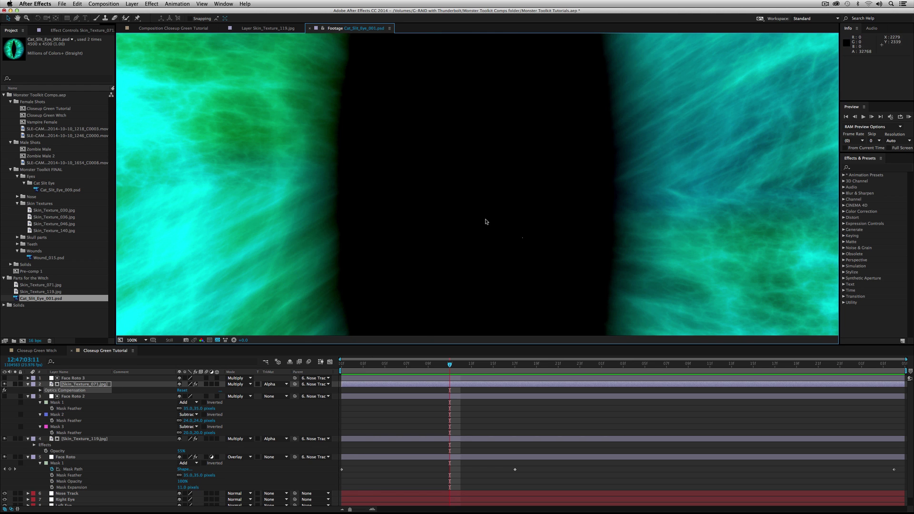
key(comma)
key(comma)
key(comma)
key(comma)
key(comma)
key(comma)
Step: Add Cat_Slit_Eye_001.psd as the top layer of the Closeup Green Tutorial comp and scale it down to about 9%
drag(15, 300, 56, 375)
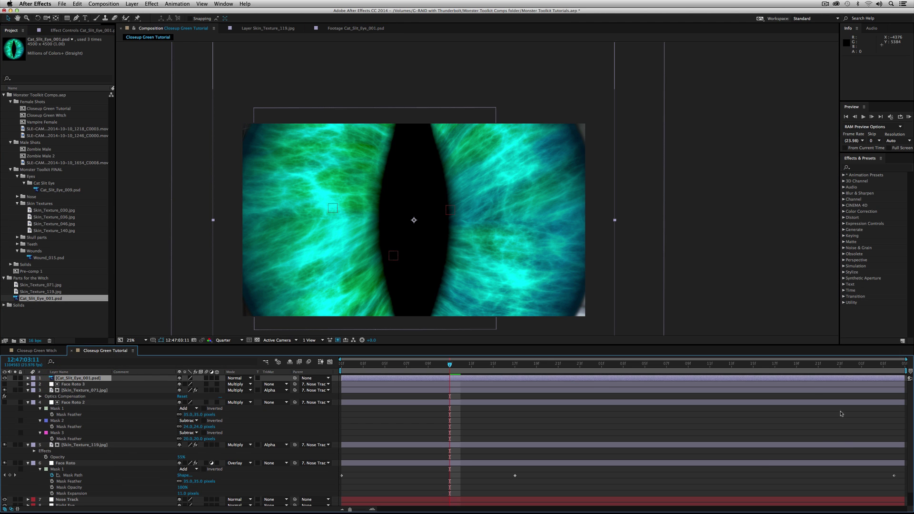
key(s)
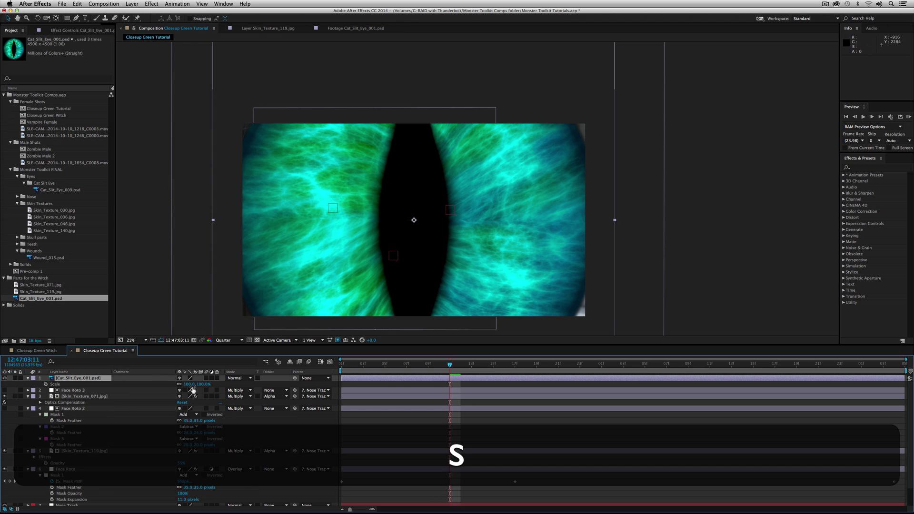
drag(188, 384, 153, 384)
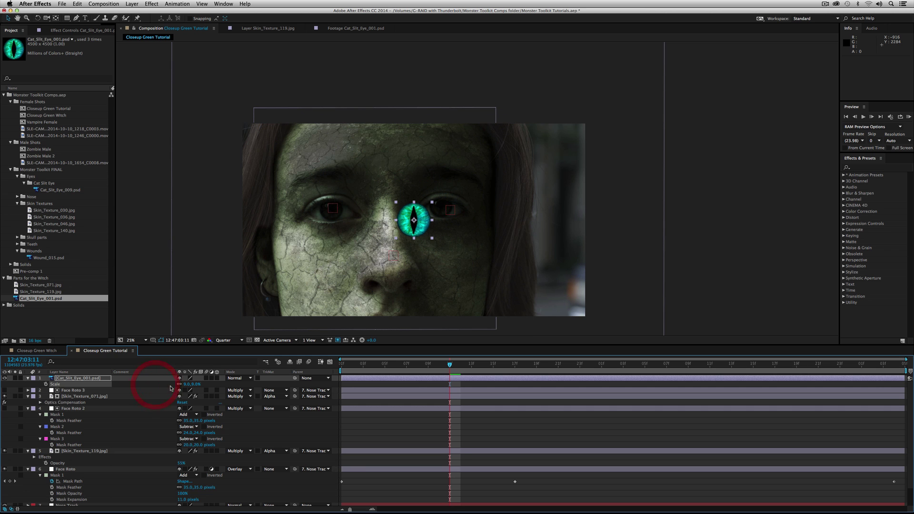
Step: Lower the cat eye layer's opacity to about 38% and position it over the actress's brighter-side eye at about 996, 960
key(t)
drag(180, 385, 159, 388)
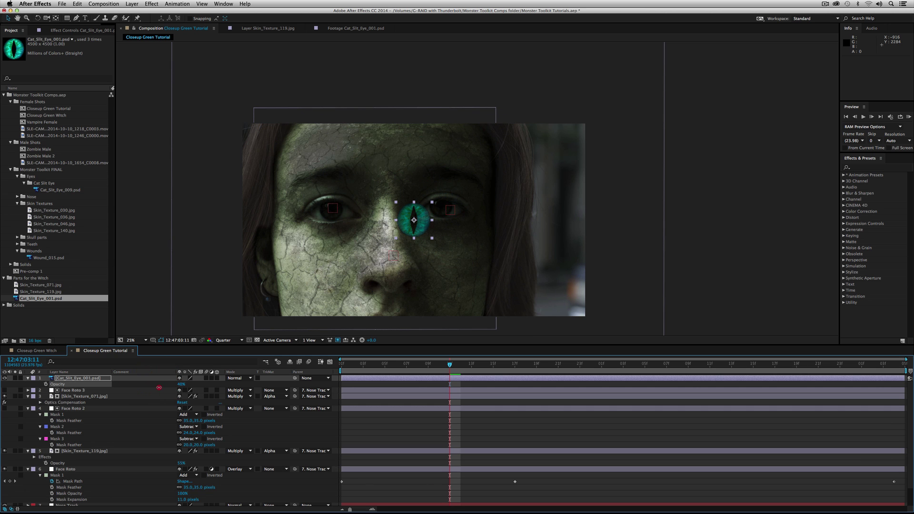
drag(427, 225, 345, 214)
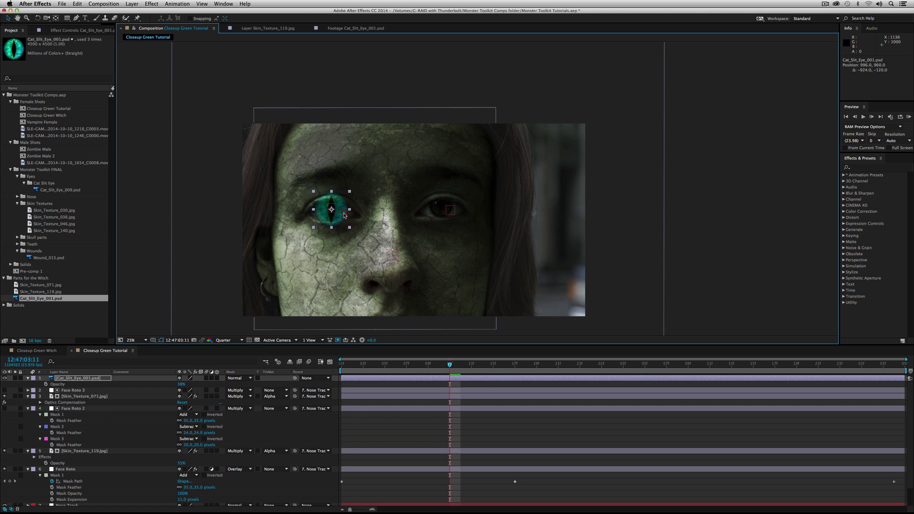
Step: Reduce the cat eye layer's opacity to about 18% to make the real iris visible for alignment
scroll(338, 232, up, 2)
scroll(239, 259, up, 2)
scroll(238, 260, down, 1)
key(space)
drag(245, 269, 539, 149)
drag(291, 196, 380, 233)
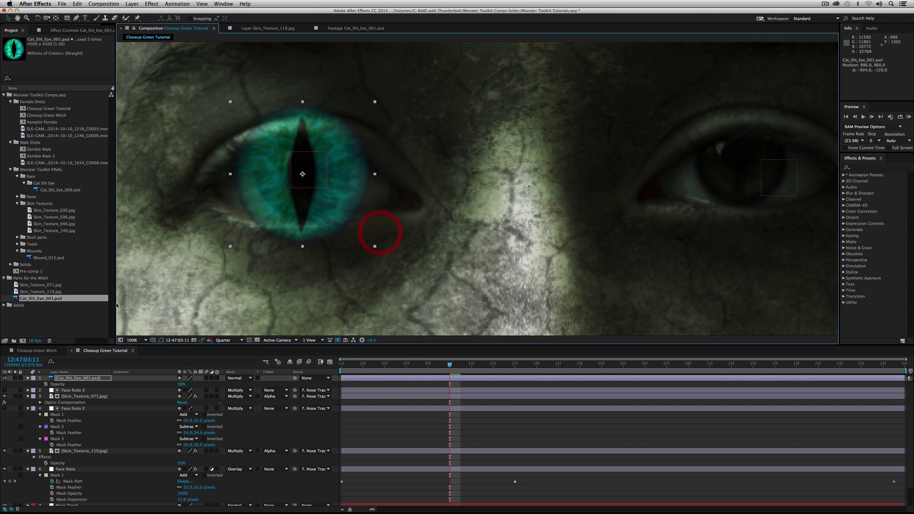
drag(180, 384, 173, 386)
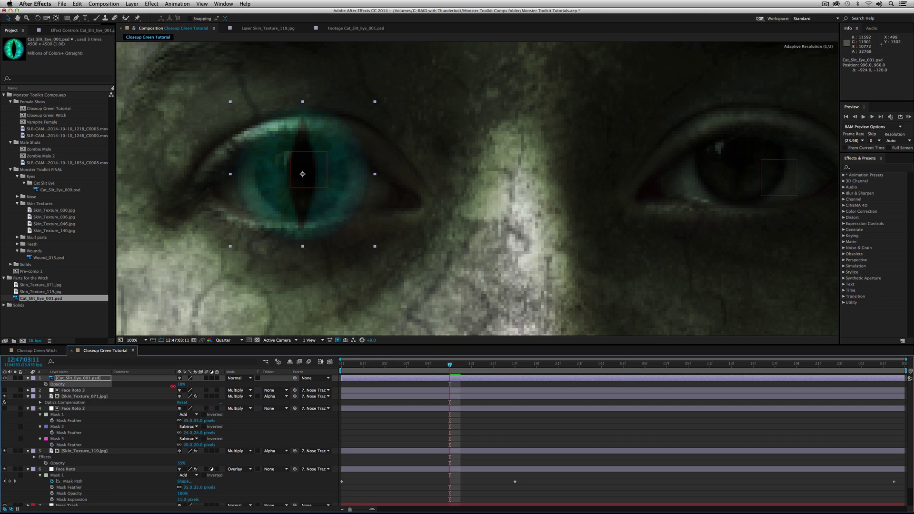
Step: Scale the cat eye layer to 6.3% to match the actress's iris, trying 7% and 6.5% first
key(s)
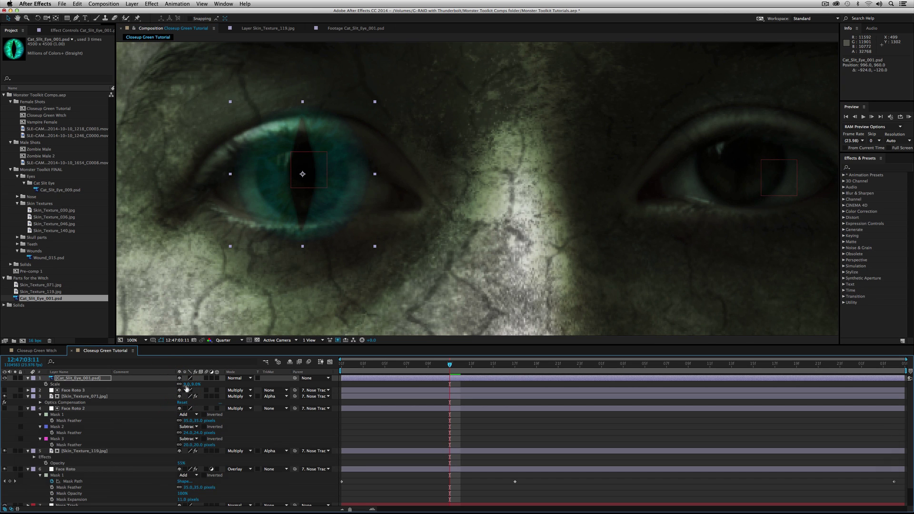
drag(186, 385, 188, 388)
click(185, 385)
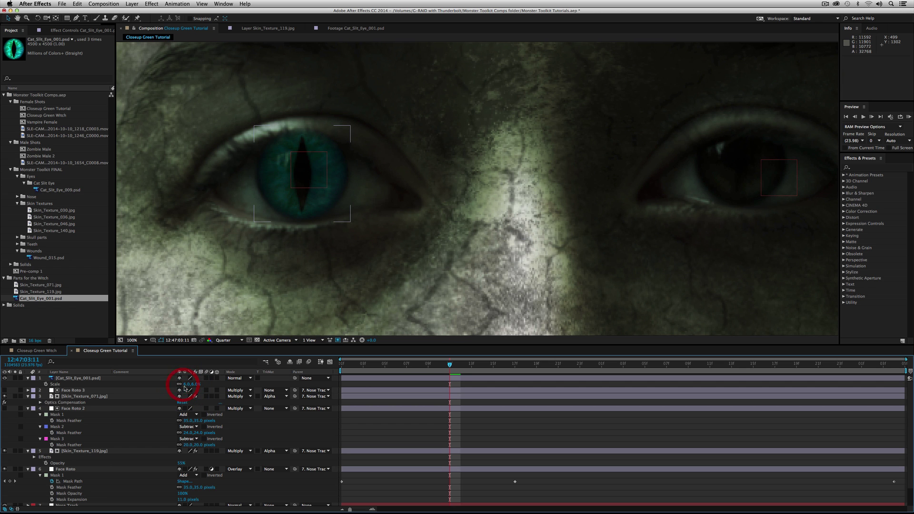
text(7)
key(KP_Enter)
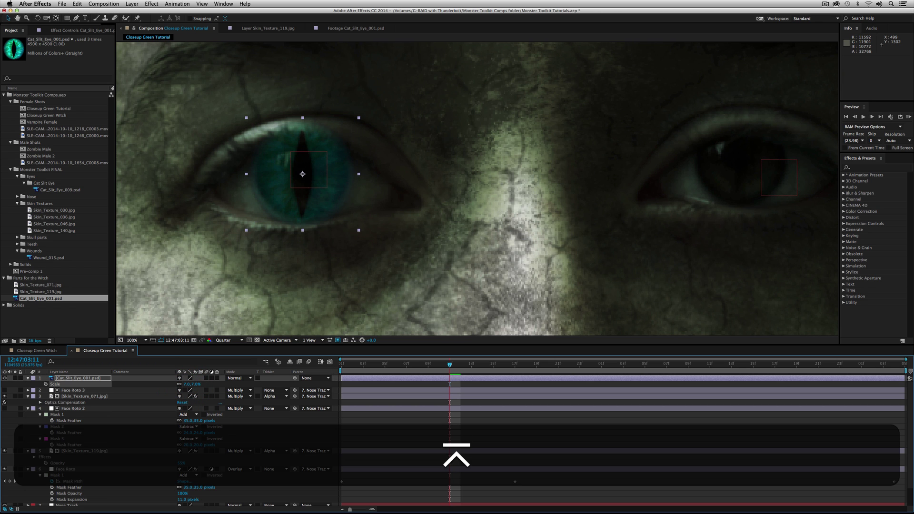
click(190, 385)
text(6.5)
key(KP_Enter)
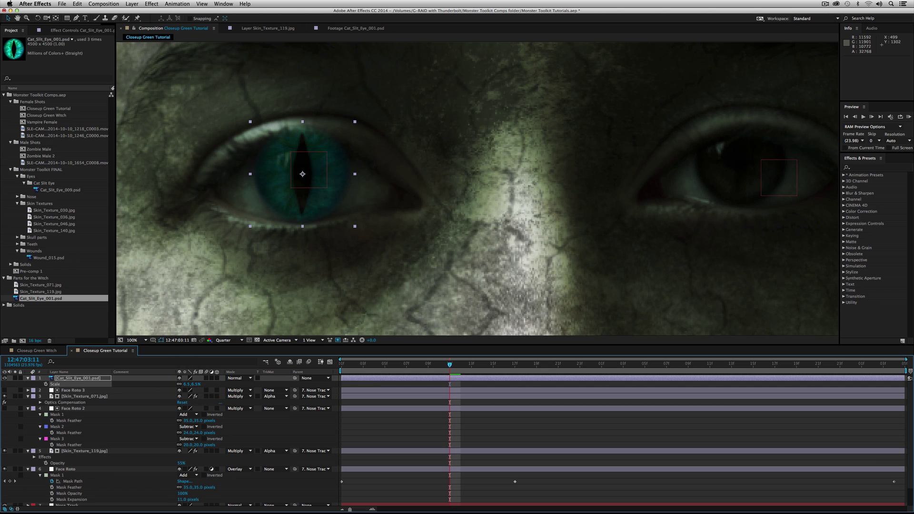
click(187, 385)
text(6.)
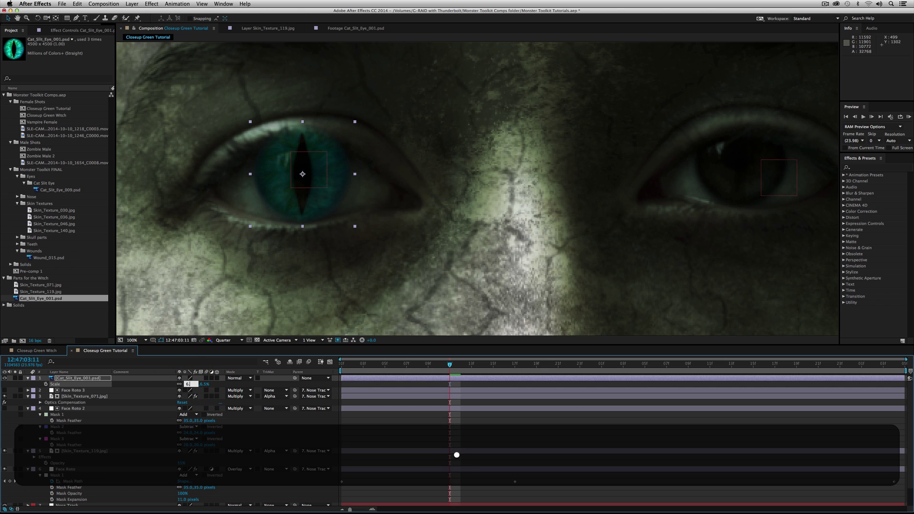
text(3)
key(KP_Enter)
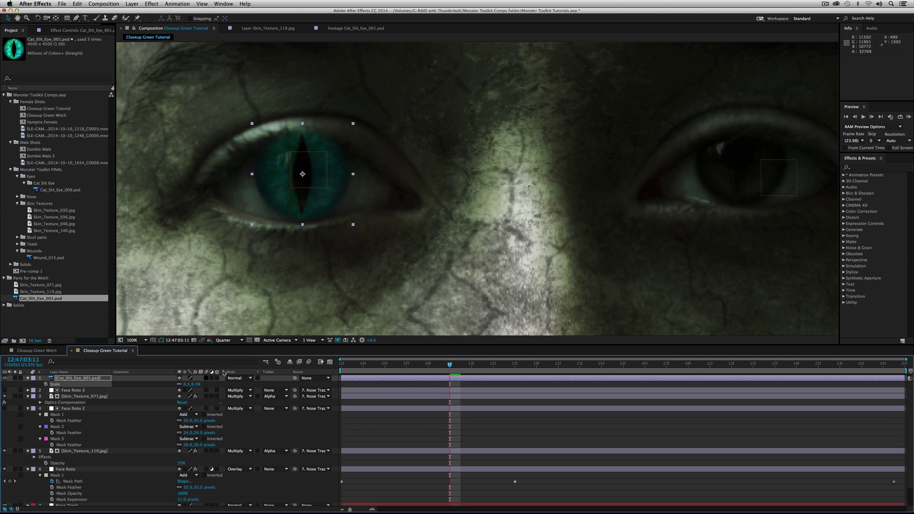
Step: Set the cat eye layer's blending mode to Screen and raise its opacity to about 40%
click(20, 378)
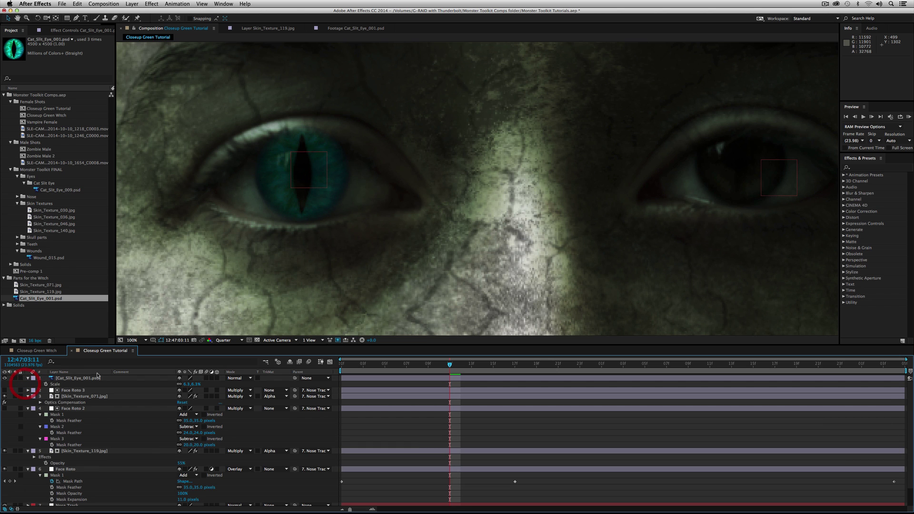
click(236, 379)
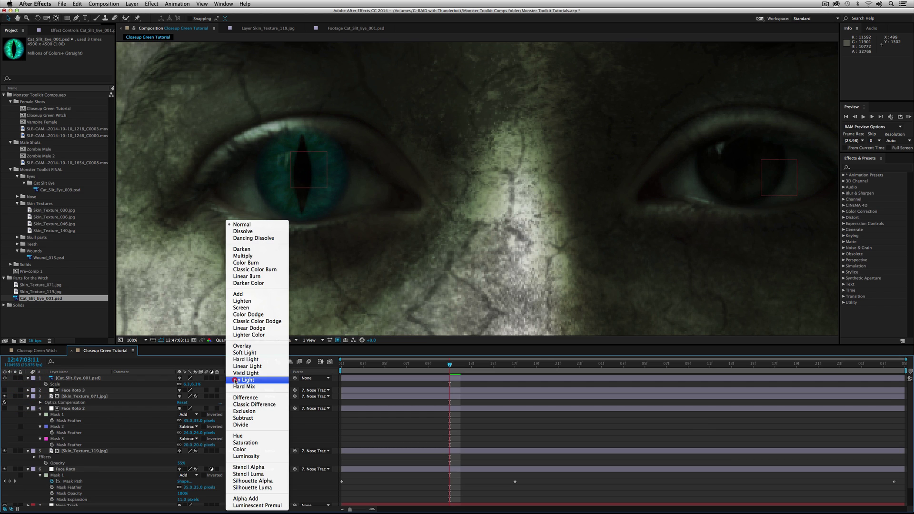
click(269, 308)
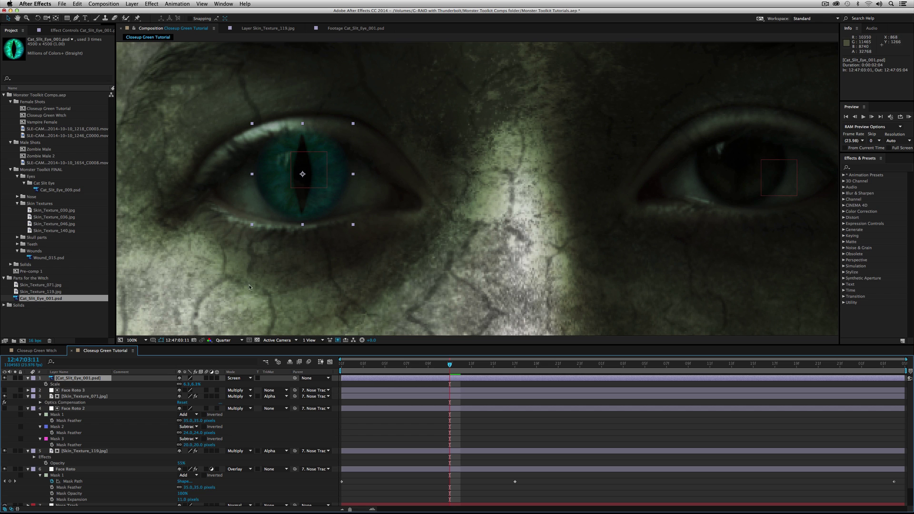
key(t)
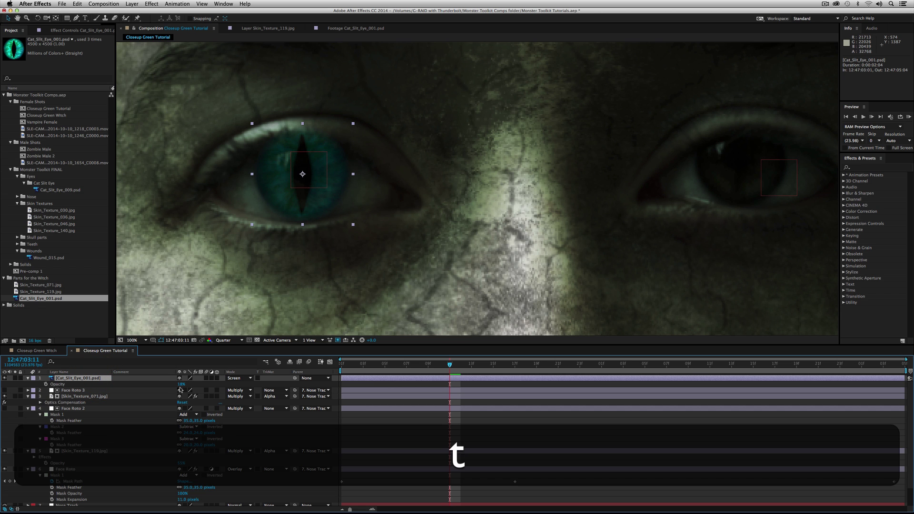
drag(181, 385, 230, 391)
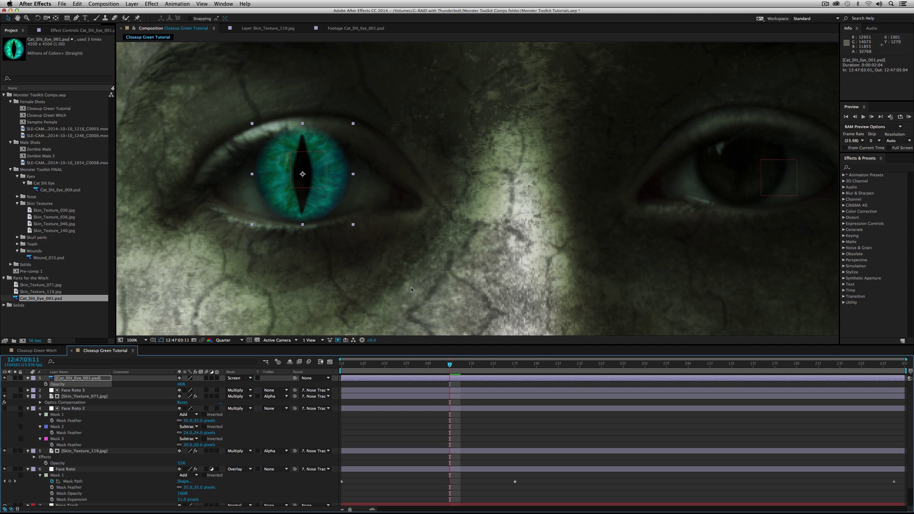
Step: Parent the Cat_Slit_Eye_001.psd layer to the Left Eye tracking null and RAM preview the shot
key(comma)
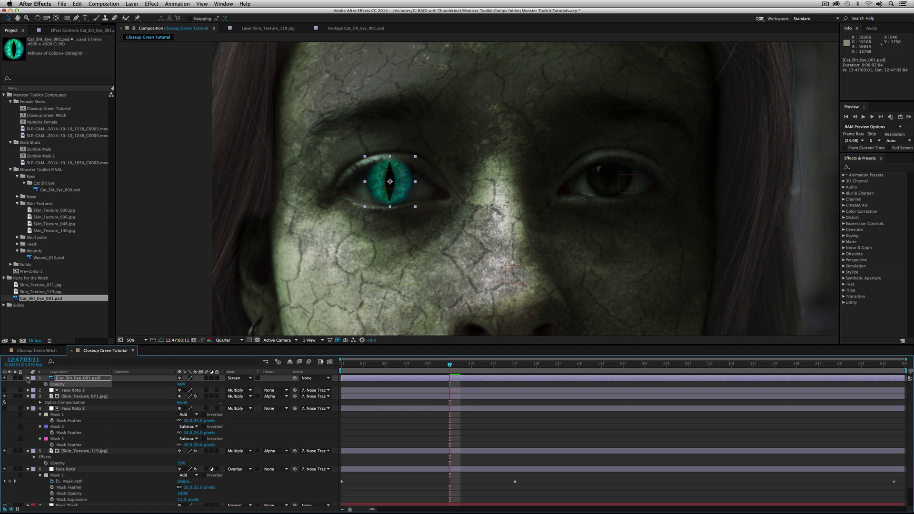
click(75, 378)
click(314, 378)
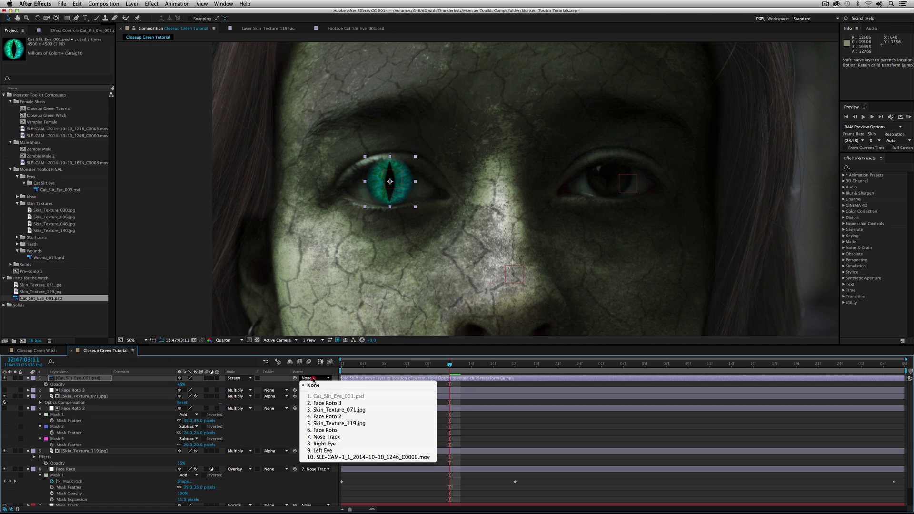
click(317, 452)
key(comma)
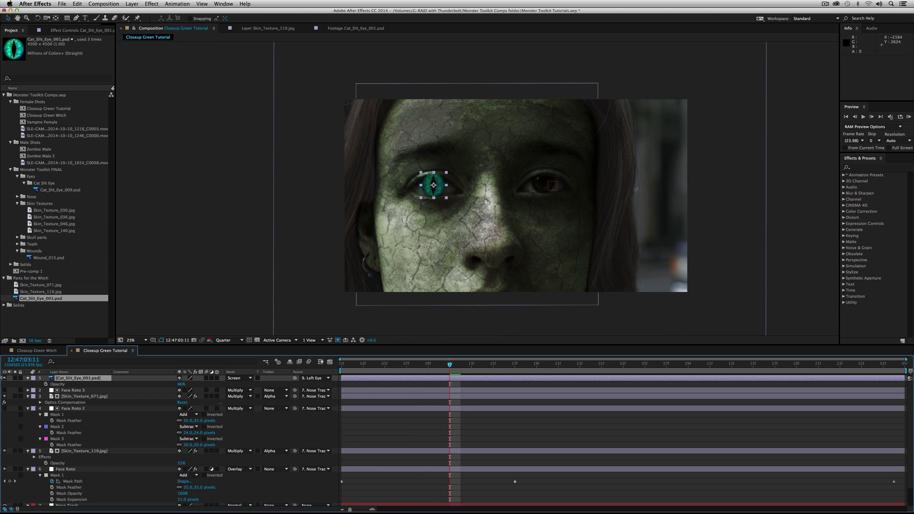
key(shift+super+a)
click(910, 117)
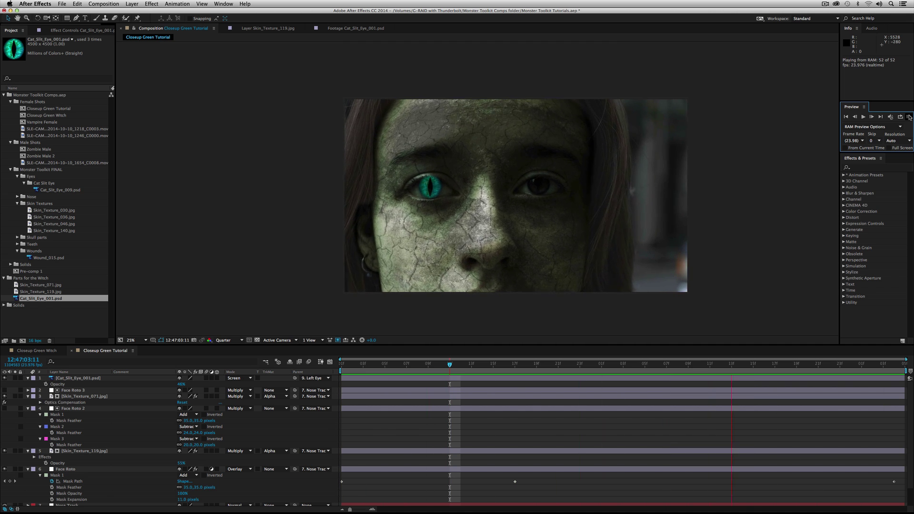
key(space)
Step: Draw a closed 15-point RotoBezier mask on the cat eye layer, covering the upper eyelid and the top of the iris
key(period)
key(period)
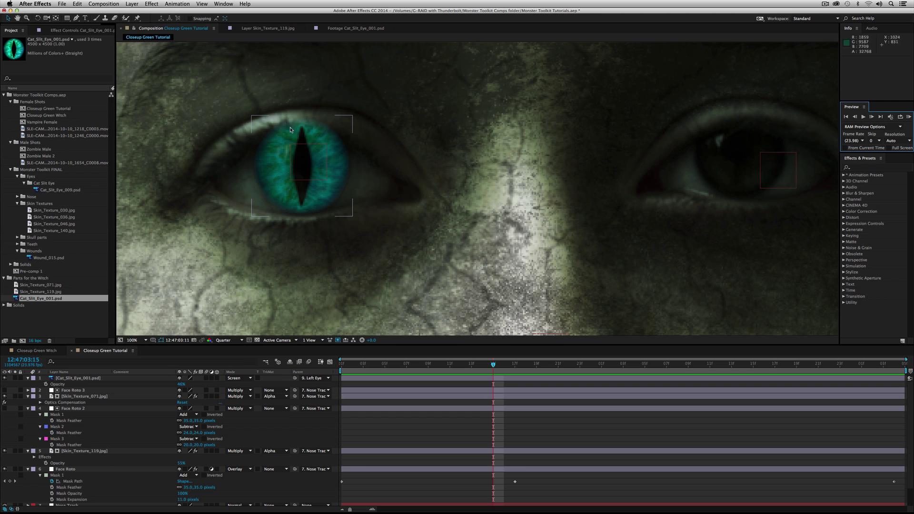
click(78, 378)
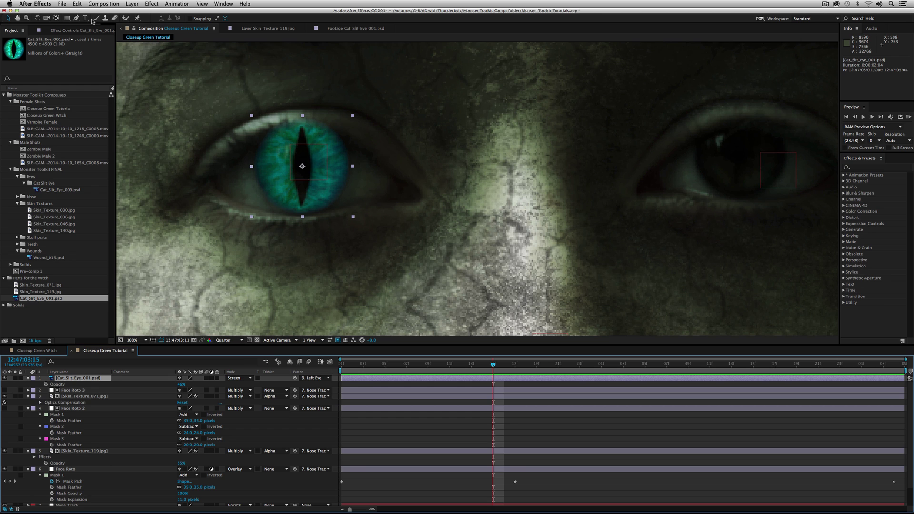
click(76, 18)
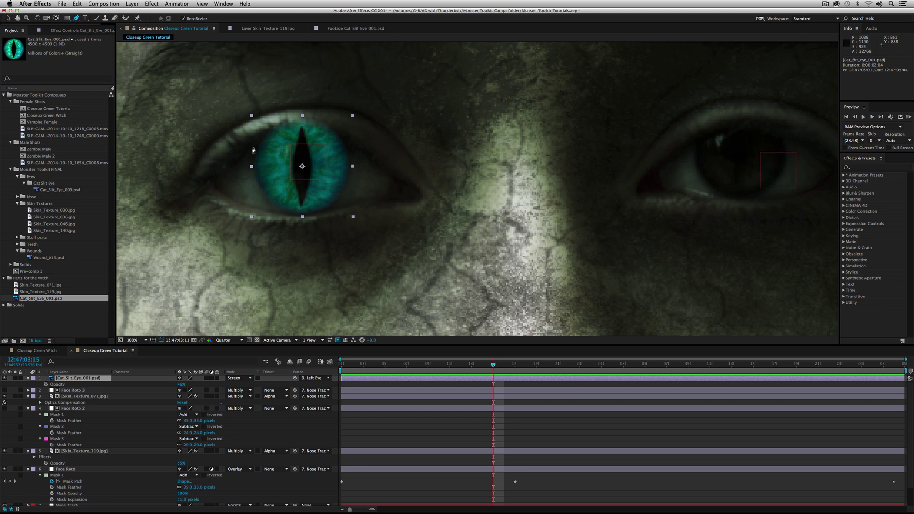
click(254, 147)
click(269, 139)
click(289, 135)
click(315, 137)
click(335, 139)
click(350, 145)
click(372, 159)
click(404, 156)
click(393, 108)
click(329, 91)
click(255, 98)
click(211, 126)
click(201, 166)
click(215, 174)
click(231, 152)
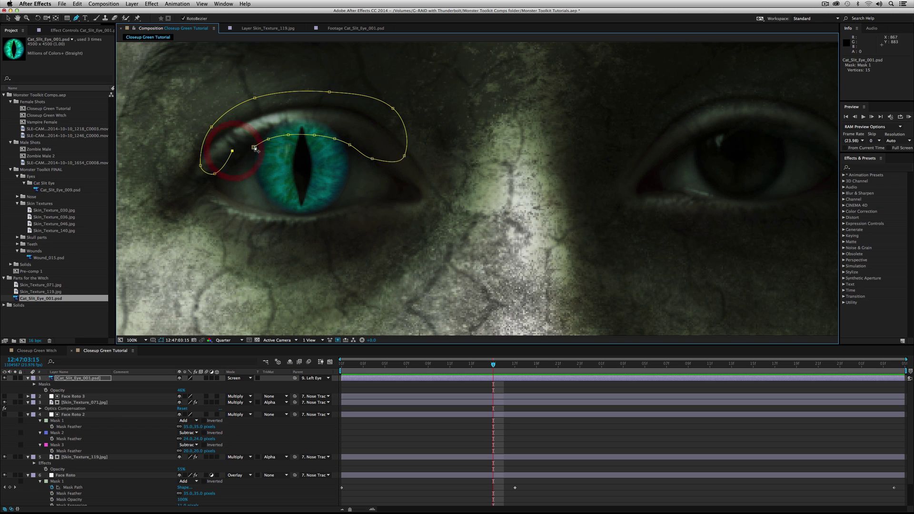
click(254, 147)
Step: Set the cat eye's eyelid mask to Subtract and feather it by about 58 pixels
key(m)
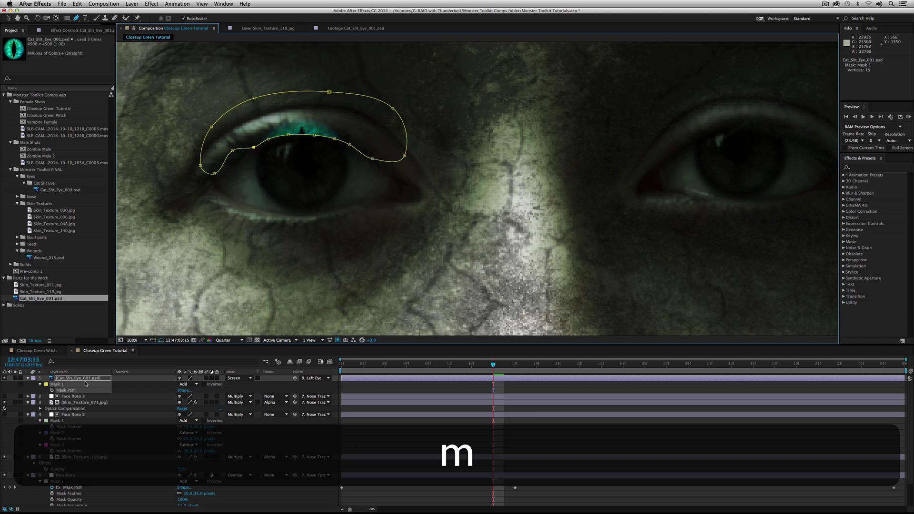
click(188, 385)
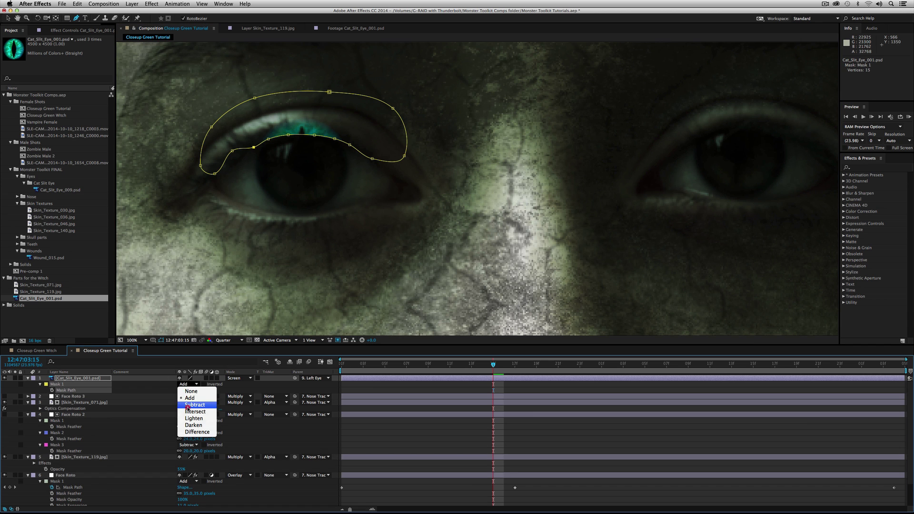
click(186, 404)
key(f)
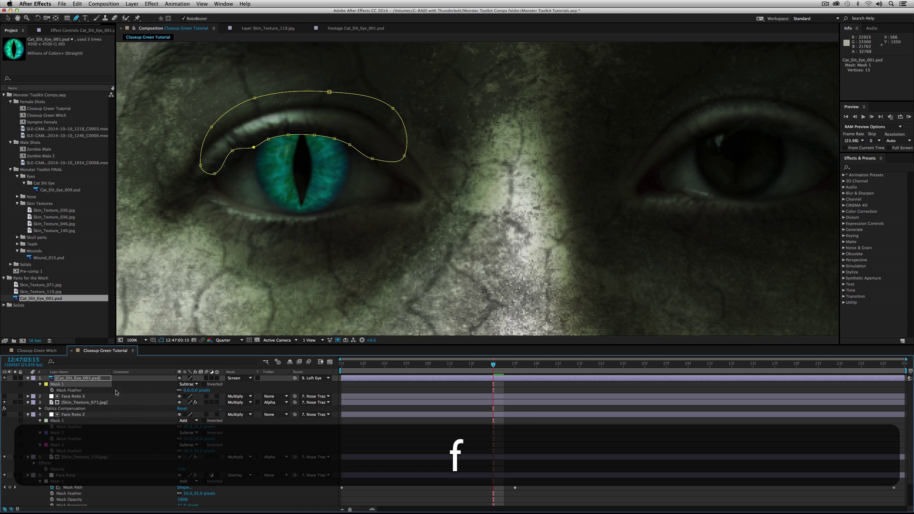
drag(186, 390, 193, 390)
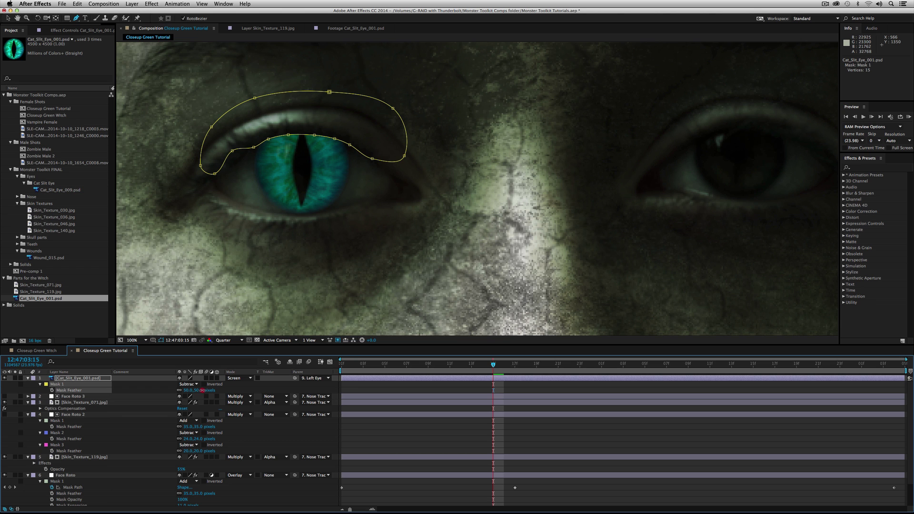
click(41, 394)
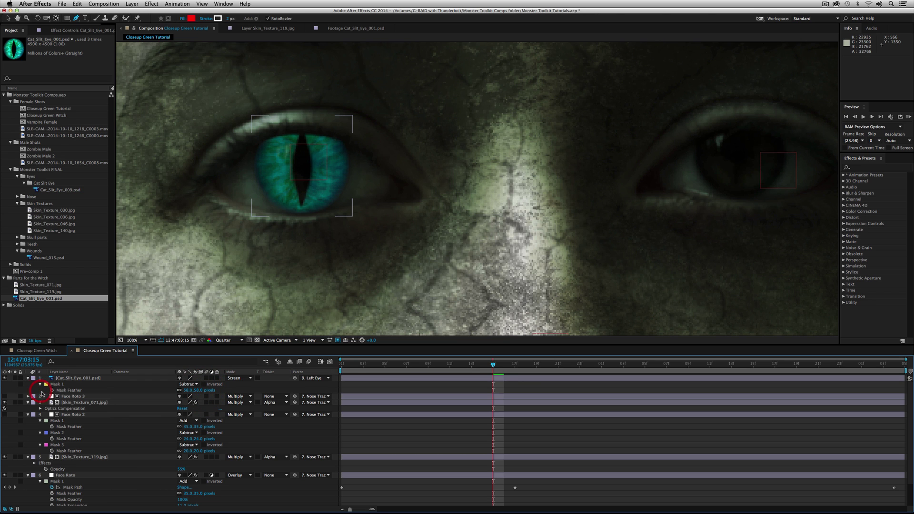
key(comma)
key(comma)
key(comma)
key(comma)
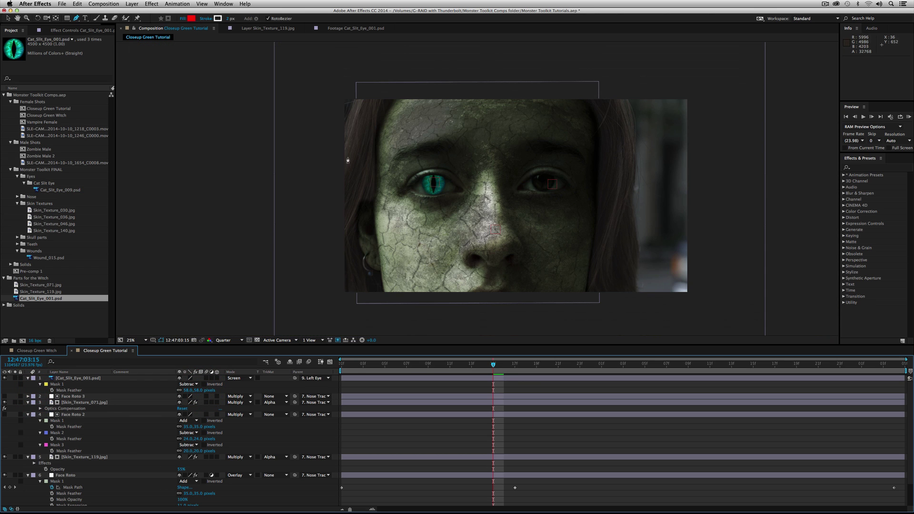
Step: Set the cat eye's eyelid mask feather to 141 pixels and duplicate the Cat_Slit_Eye_001.psd layer
drag(187, 392, 226, 392)
click(38, 390)
click(83, 379)
key(super+d)
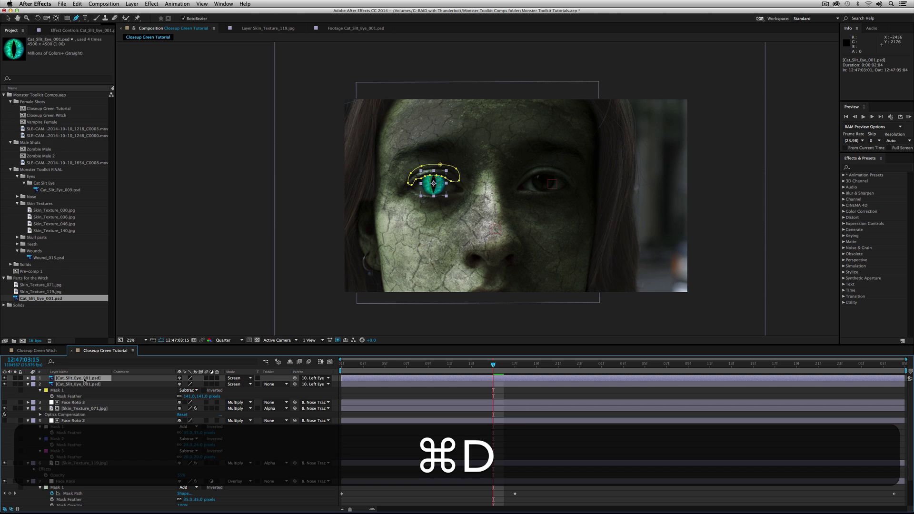
Step: Move the duplicated cat eye over the actress's other iris and parent it to the Right Eye null
click(7, 18)
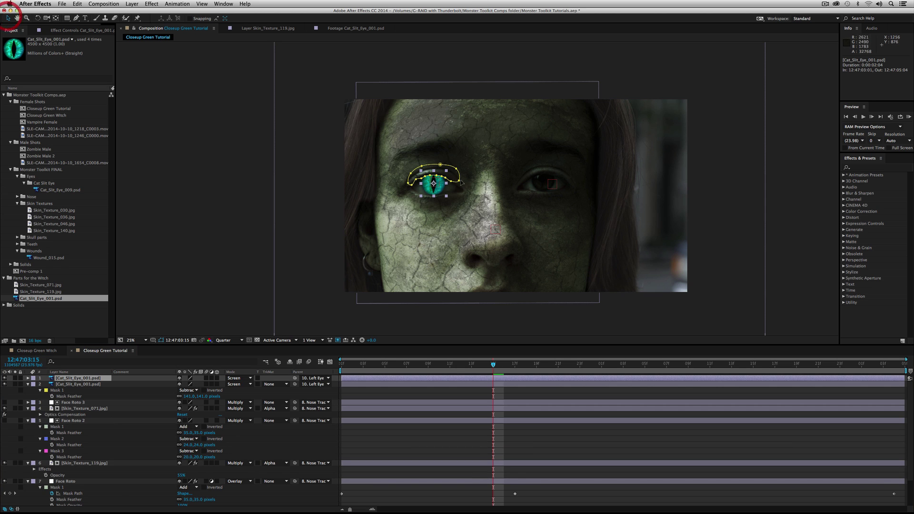
drag(445, 189, 553, 186)
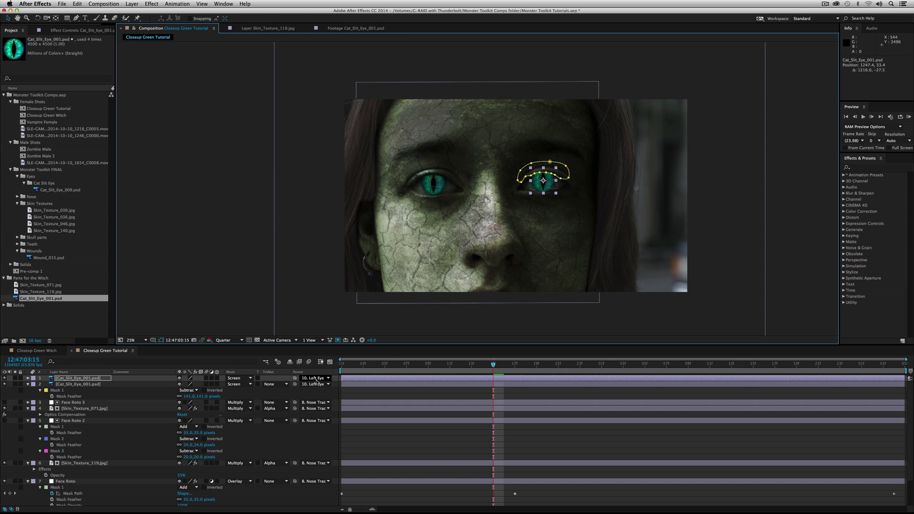
click(318, 379)
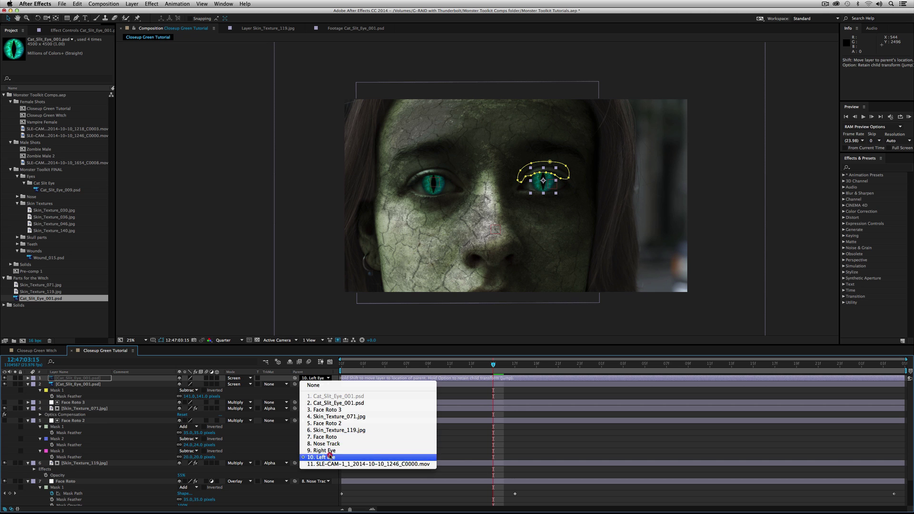
click(326, 451)
Step: Nudge the duplicated cat eye to center it on the iris and adjust its eyelid mask's lower edge
scroll(508, 256, up, 4)
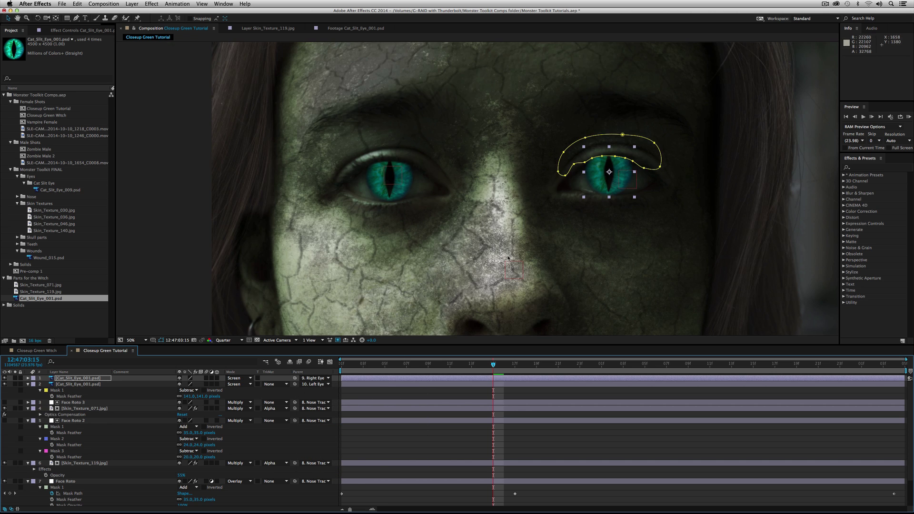
key(space)
drag(320, 211, 472, 277)
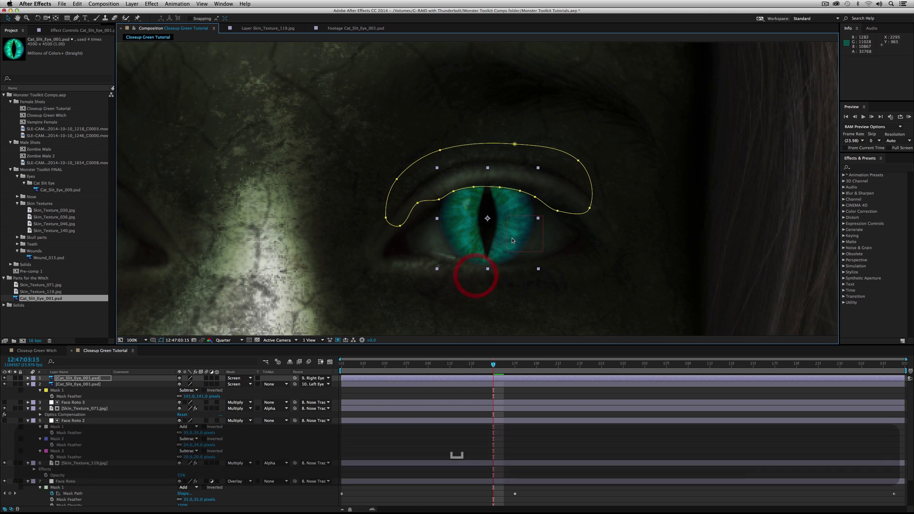
drag(504, 244, 505, 243)
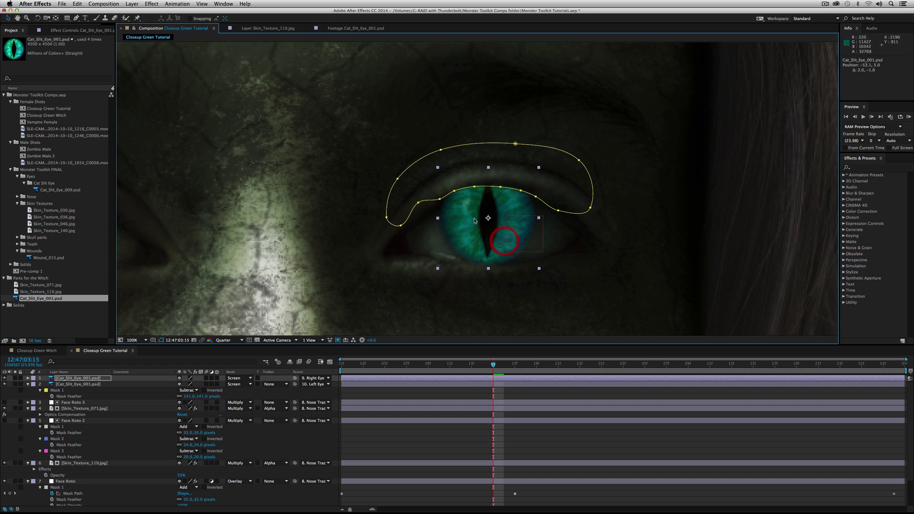
click(440, 200)
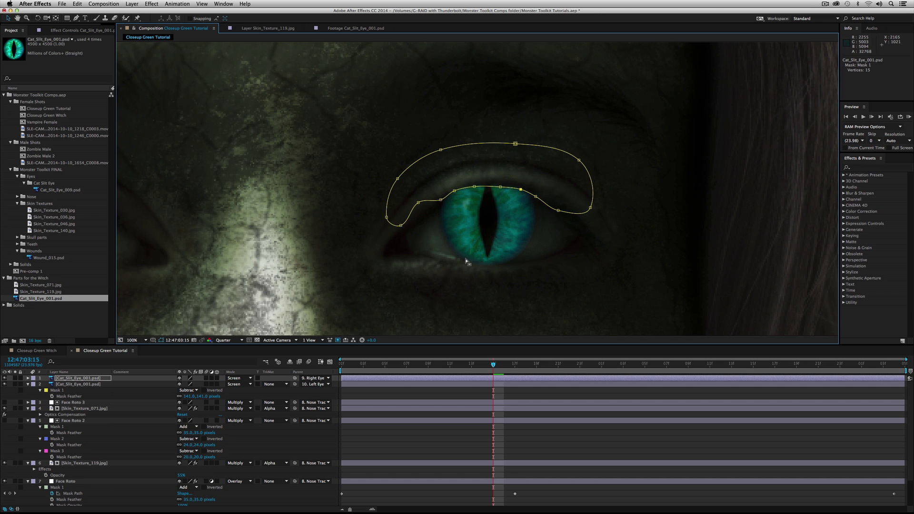
key(comma)
key(comma)
key(comma)
super+click(33, 393)
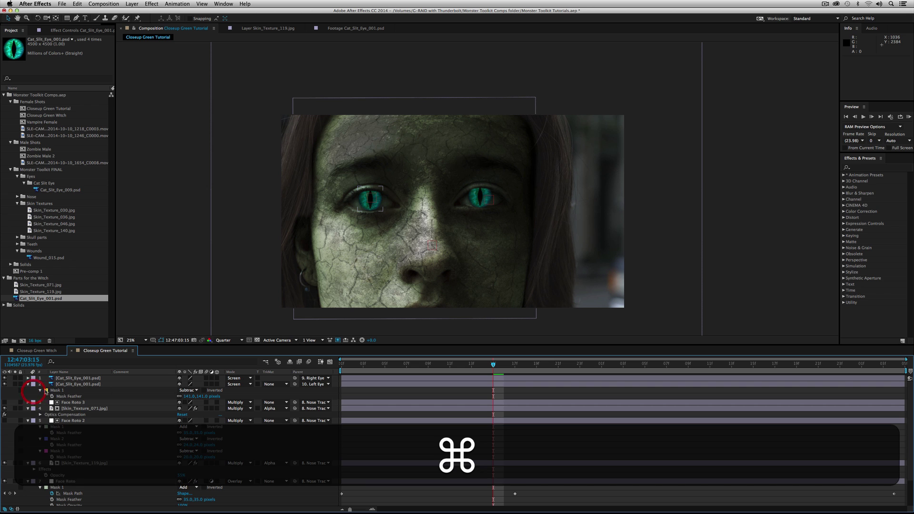
Step: Reshape the duplicated eye's mask by lowering its points over the iris and near the inner eye corner to follow the eyelid
click(76, 379)
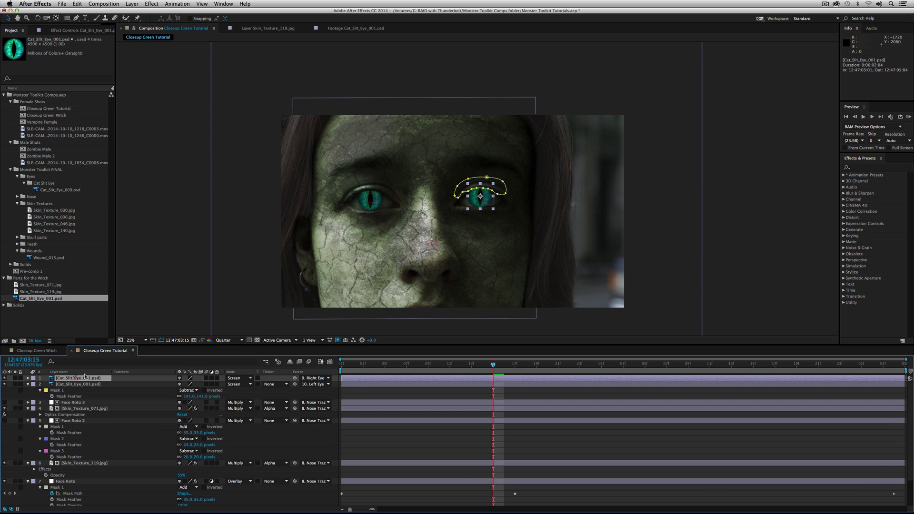
key(period)
key(period)
drag(455, 191, 520, 191)
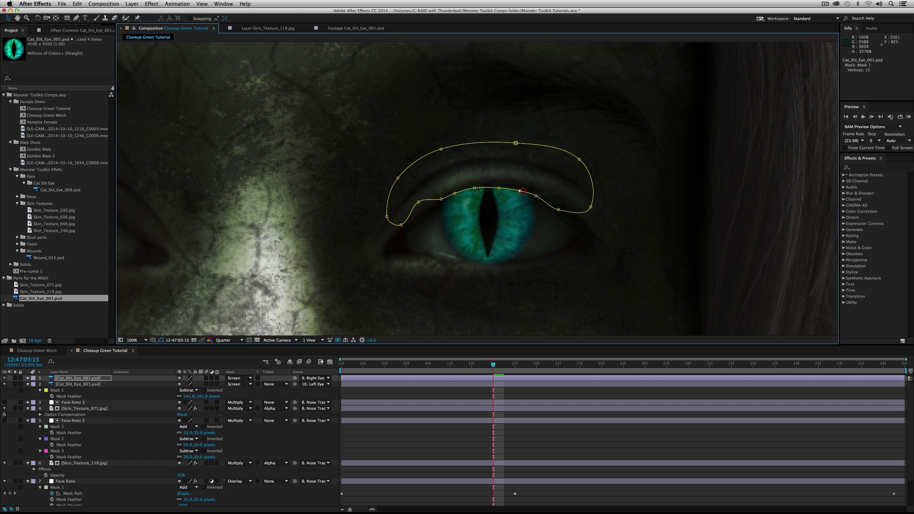
drag(419, 202, 419, 212)
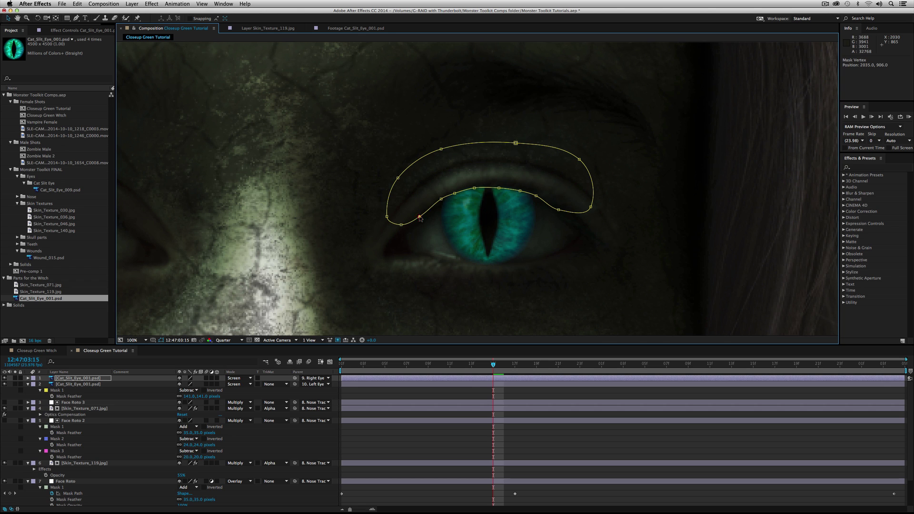
Step: Try lowering the duplicated cat eye layer's opacity to about 23%, and undo the change
click(94, 378)
key(t)
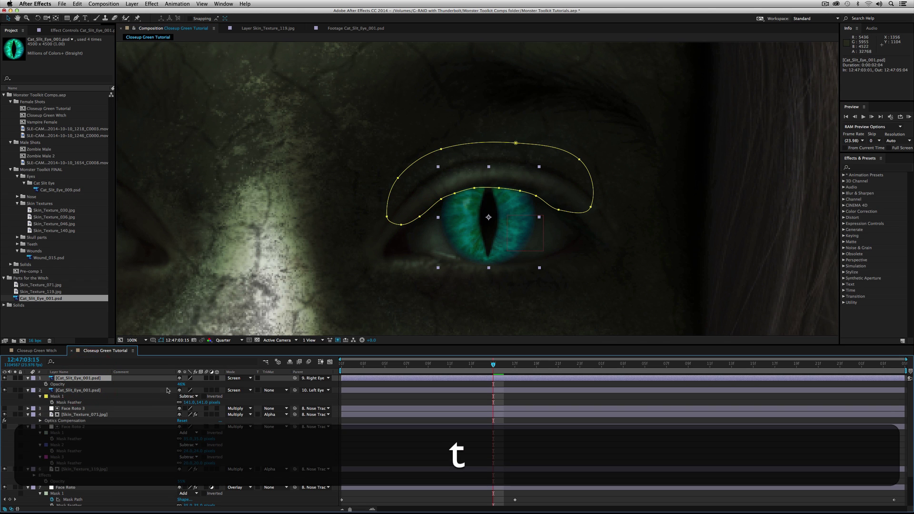
drag(180, 385, 165, 387)
drag(167, 385, 168, 384)
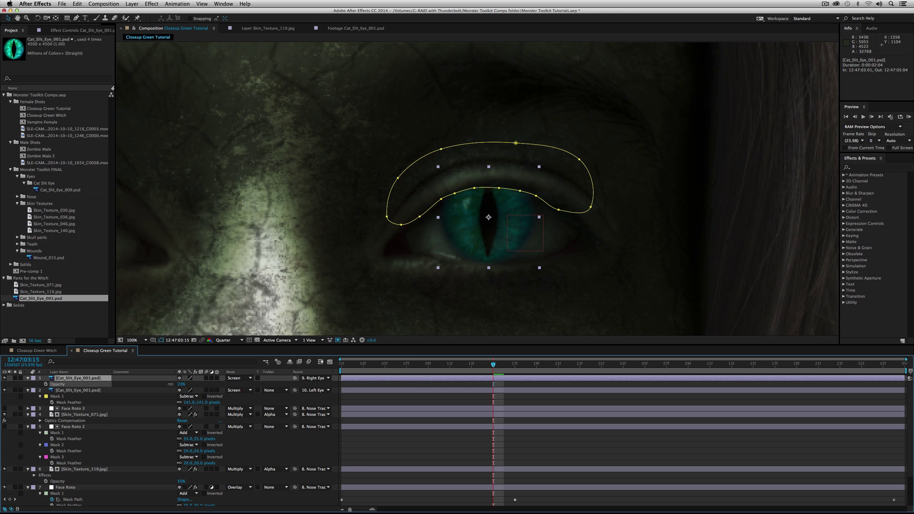
key(super+z)
Step: Save the project and RAM preview the shot with both cat eyes
scroll(492, 234, down, 3)
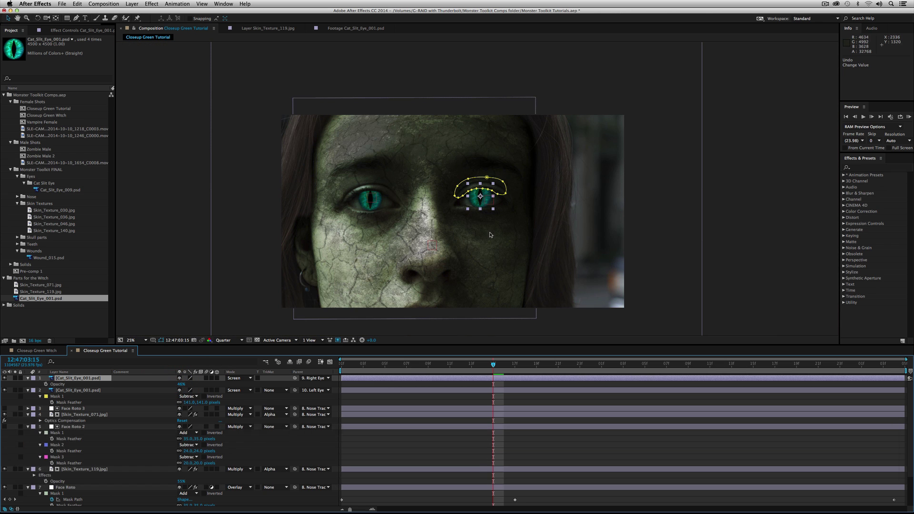
click(26, 402)
key(super+s)
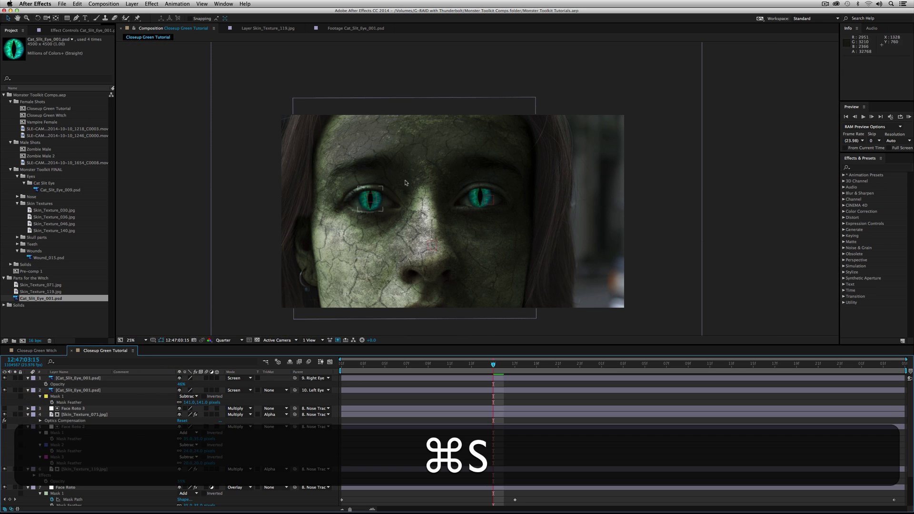
click(908, 117)
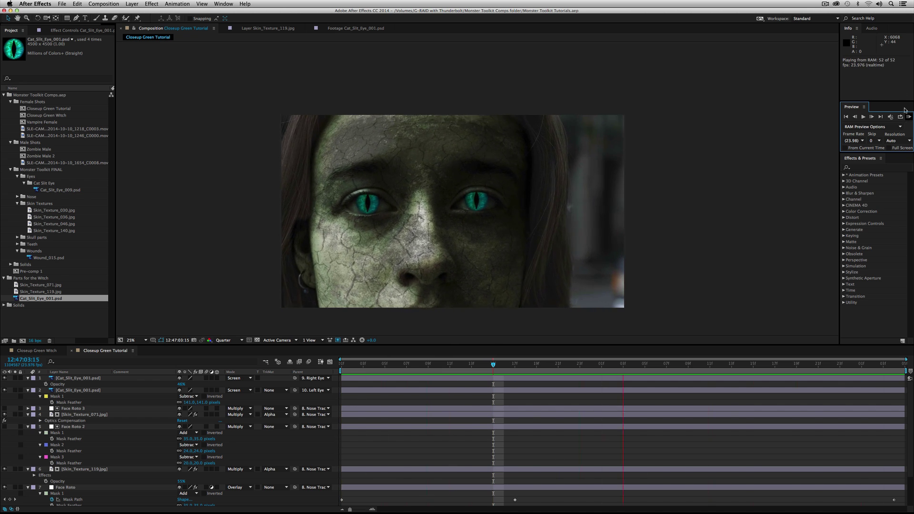
key(space)
Step: Refine the points along the lower edge of the duplicated cat eye's mask so it follows the upper eyelid at 12:47:03:04
click(71, 379)
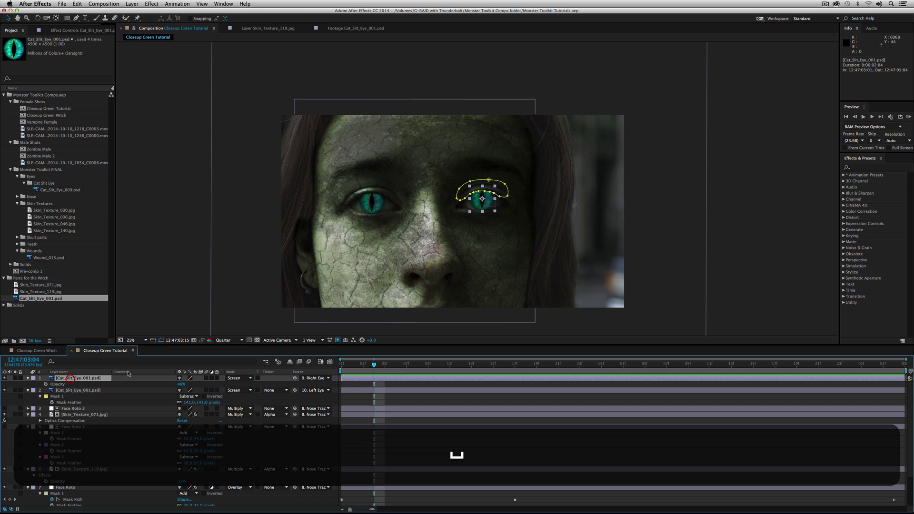
scroll(476, 191, up, 4)
drag(529, 202, 504, 196)
click(481, 197)
drag(449, 209, 450, 213)
click(544, 205)
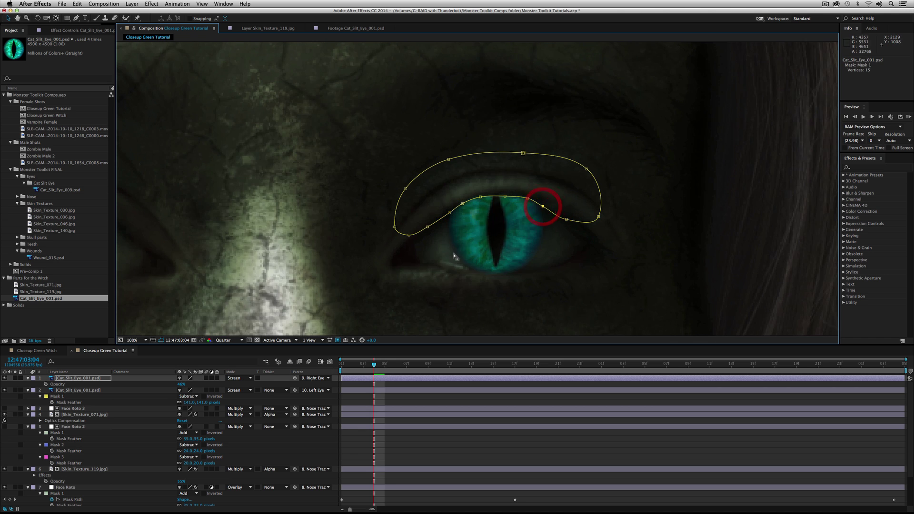
key(comma)
key(comma)
key(comma)
key(comma)
click(31, 403)
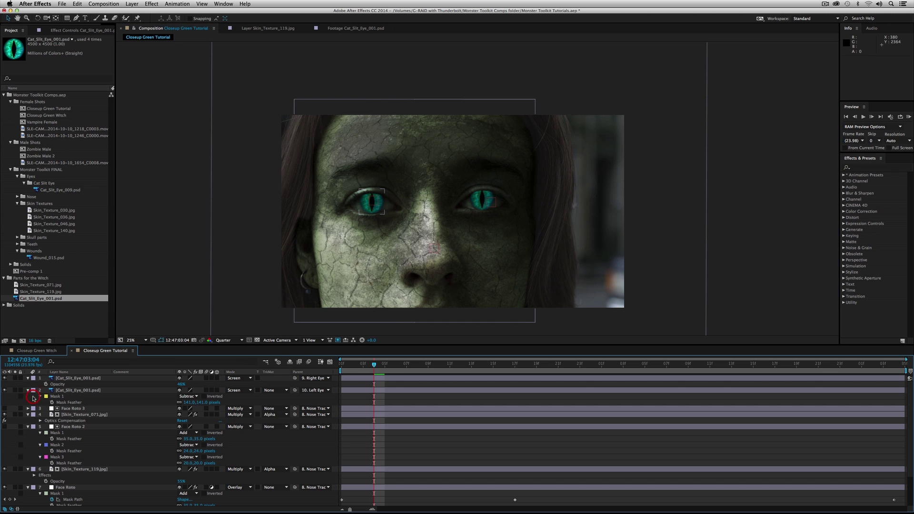
Step: Apply a Levels effect to the cat eye layer parented to Right Eye and set its Gamma to 0.49
click(93, 378)
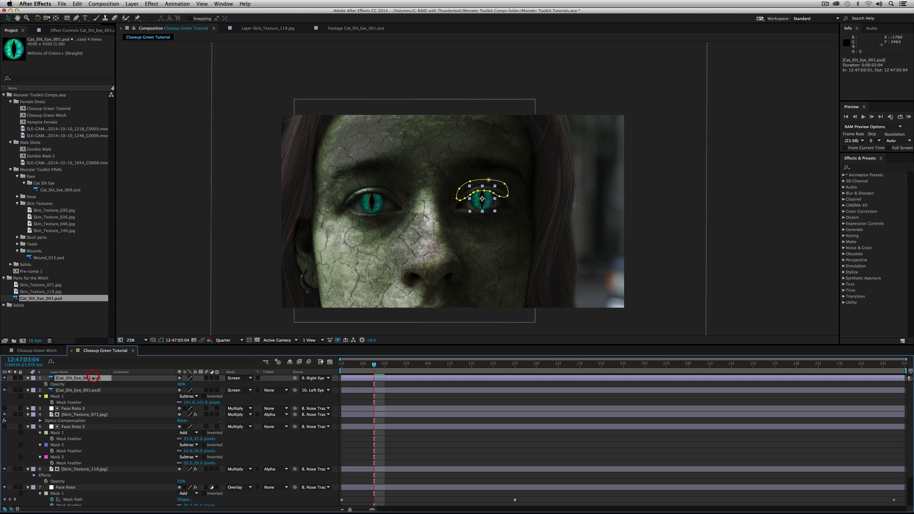
click(153, 2)
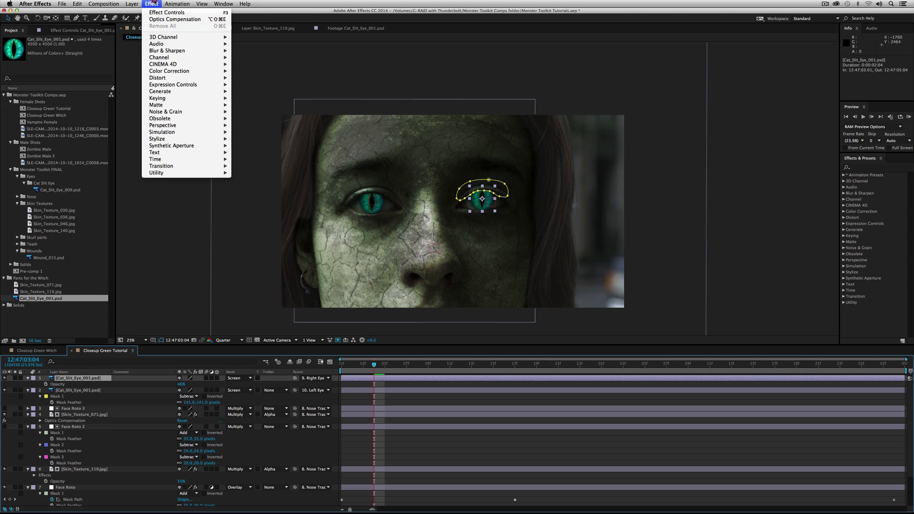
mouse_move(190, 71)
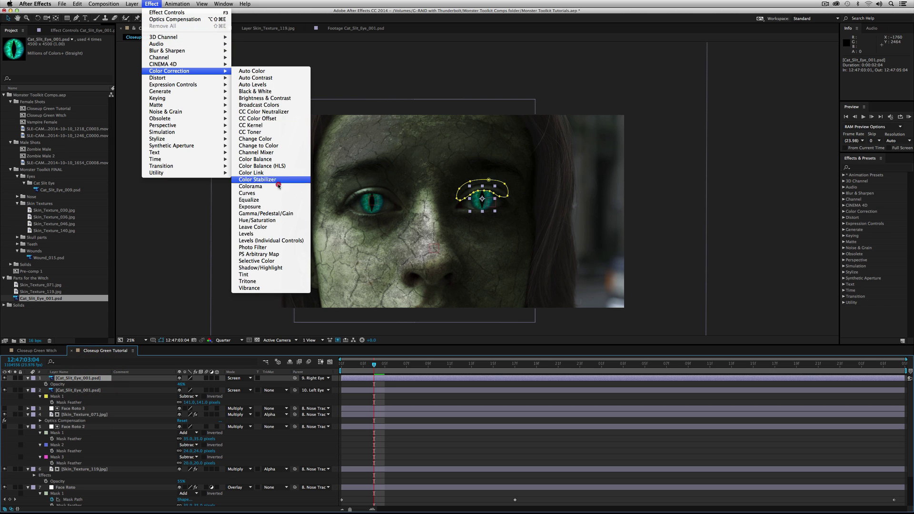
click(267, 233)
drag(67, 89, 71, 89)
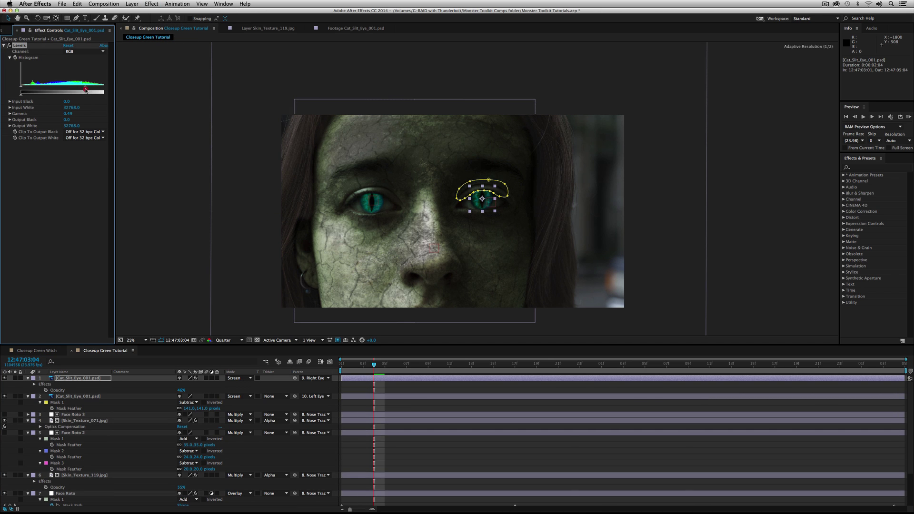
click(29, 411)
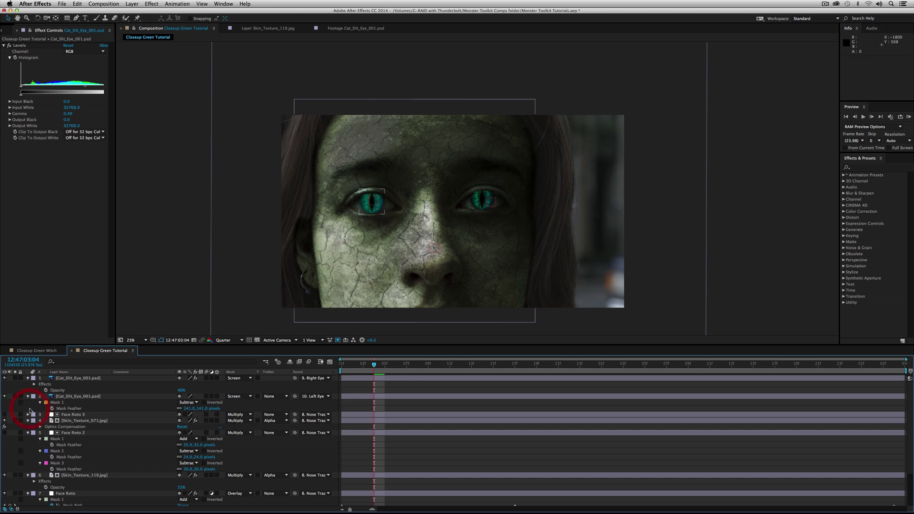
Step: Copy the Levels effect to the cat eye layer parented to Left Eye and RAM preview the shot
click(19, 46)
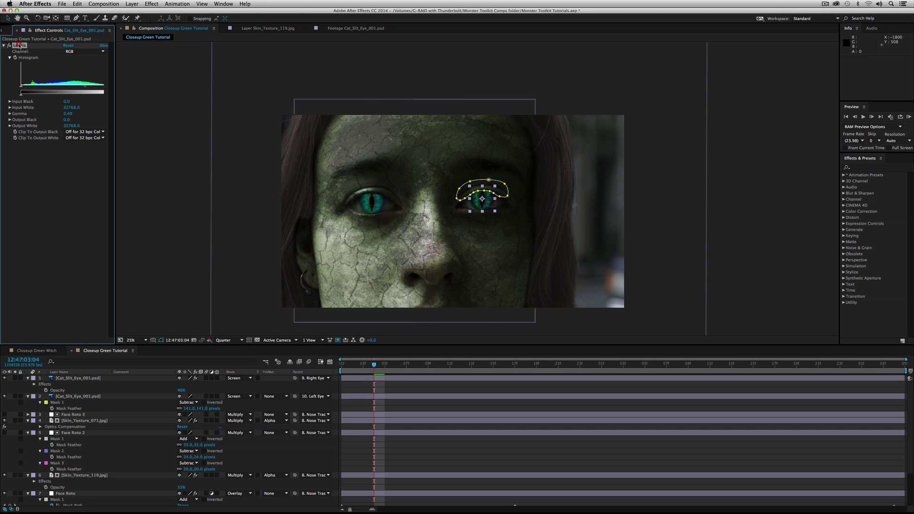
key(super+c)
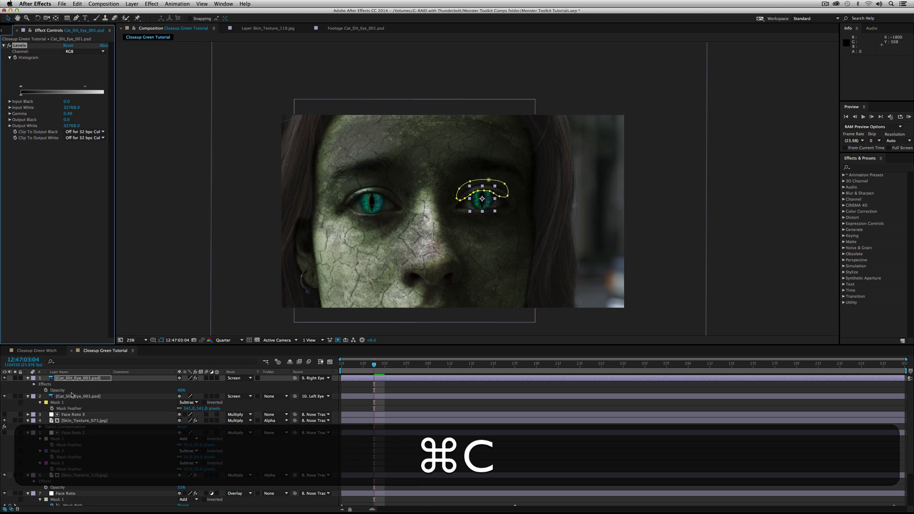
click(71, 396)
key(super+v)
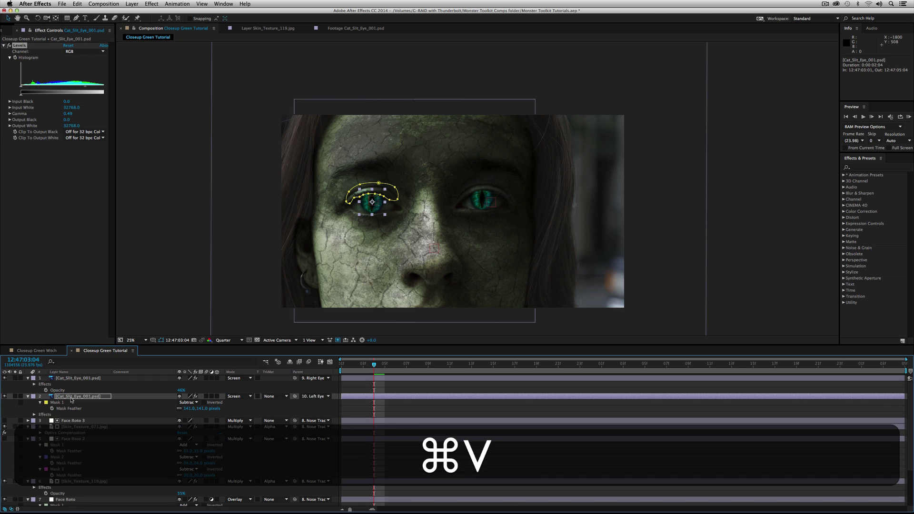
click(21, 410)
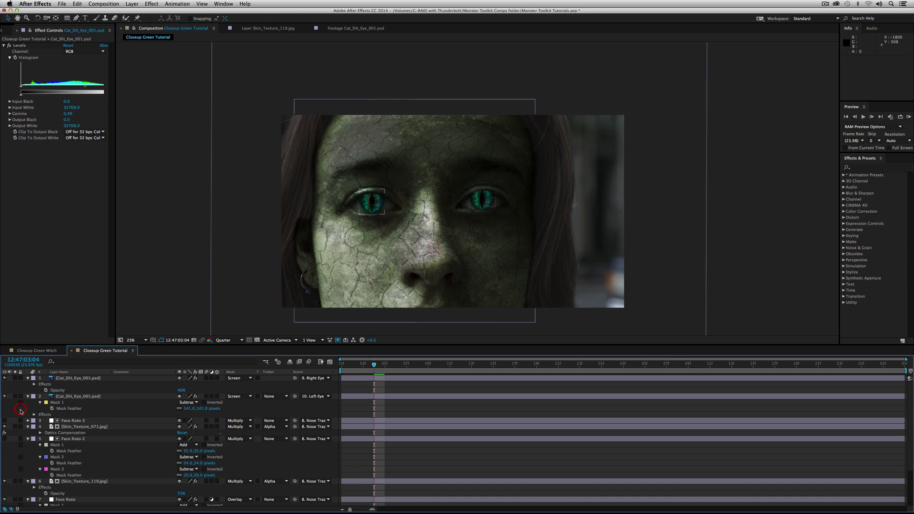
click(909, 117)
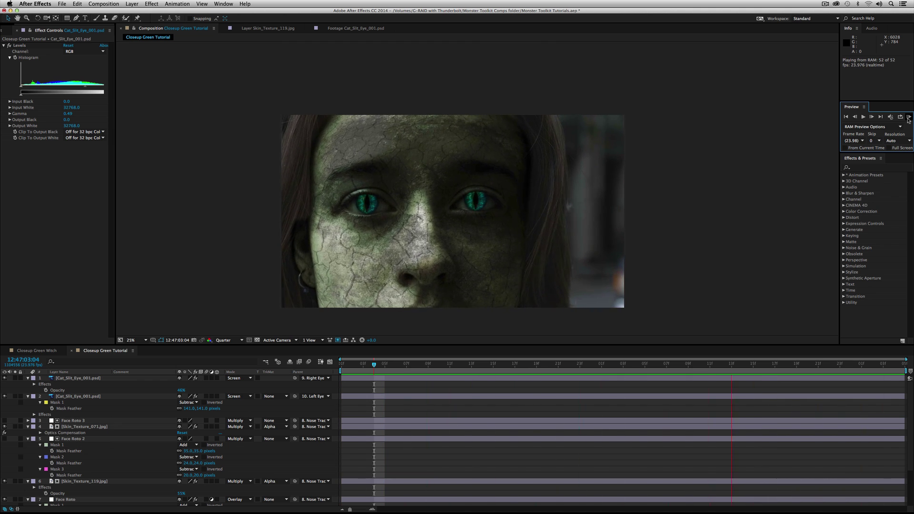
key(space)
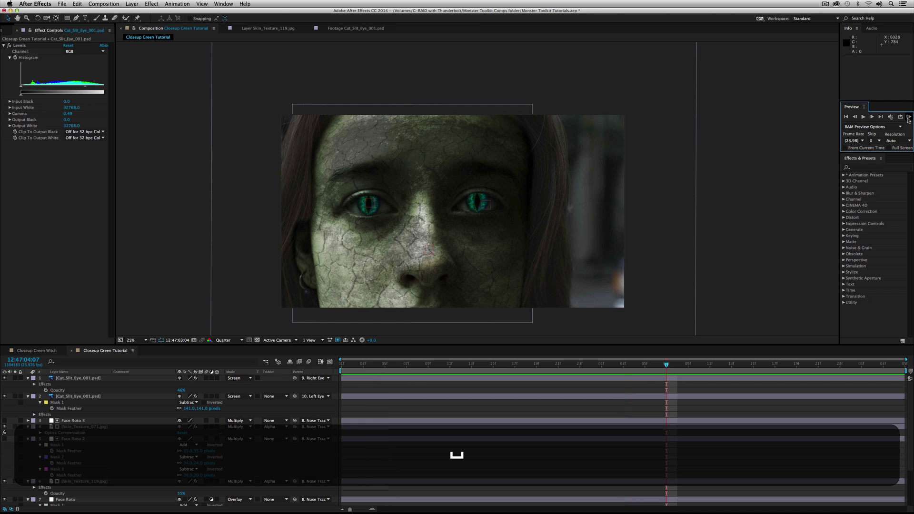
Step: Set the Face Roto layer's Colorize Hue to 186° in Hue/Saturation and RAM preview the recolored skin
scroll(109, 411, down, 3)
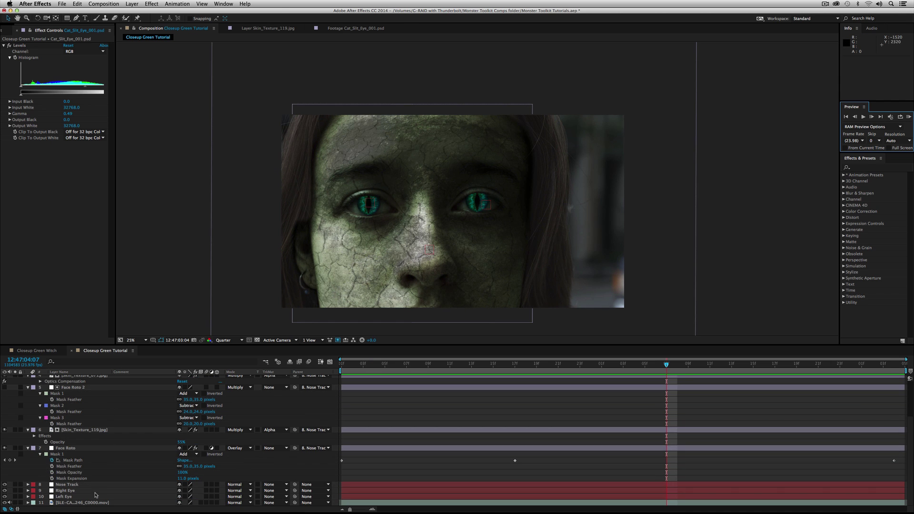
click(67, 449)
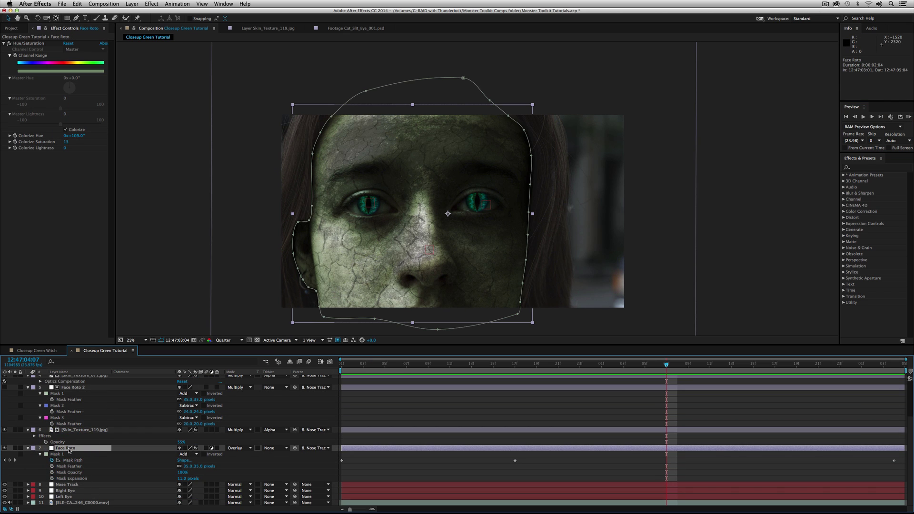
drag(79, 139, 99, 137)
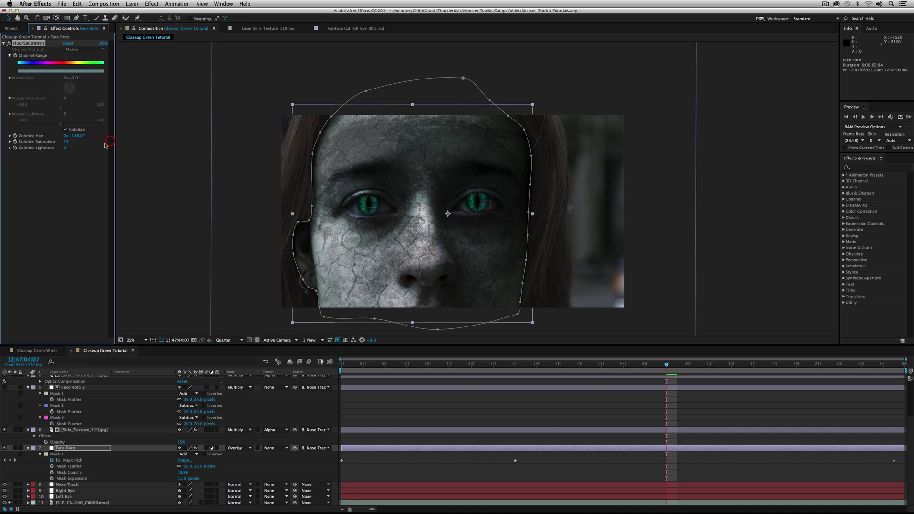
click(908, 117)
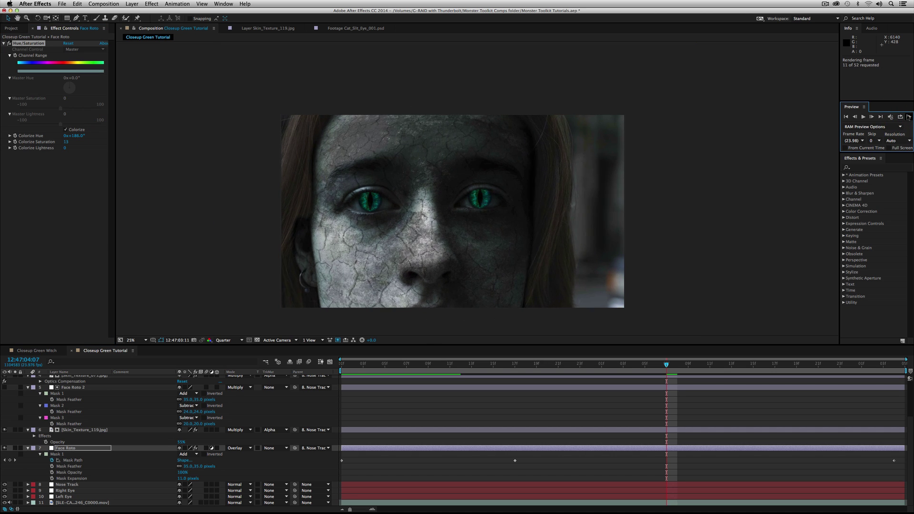